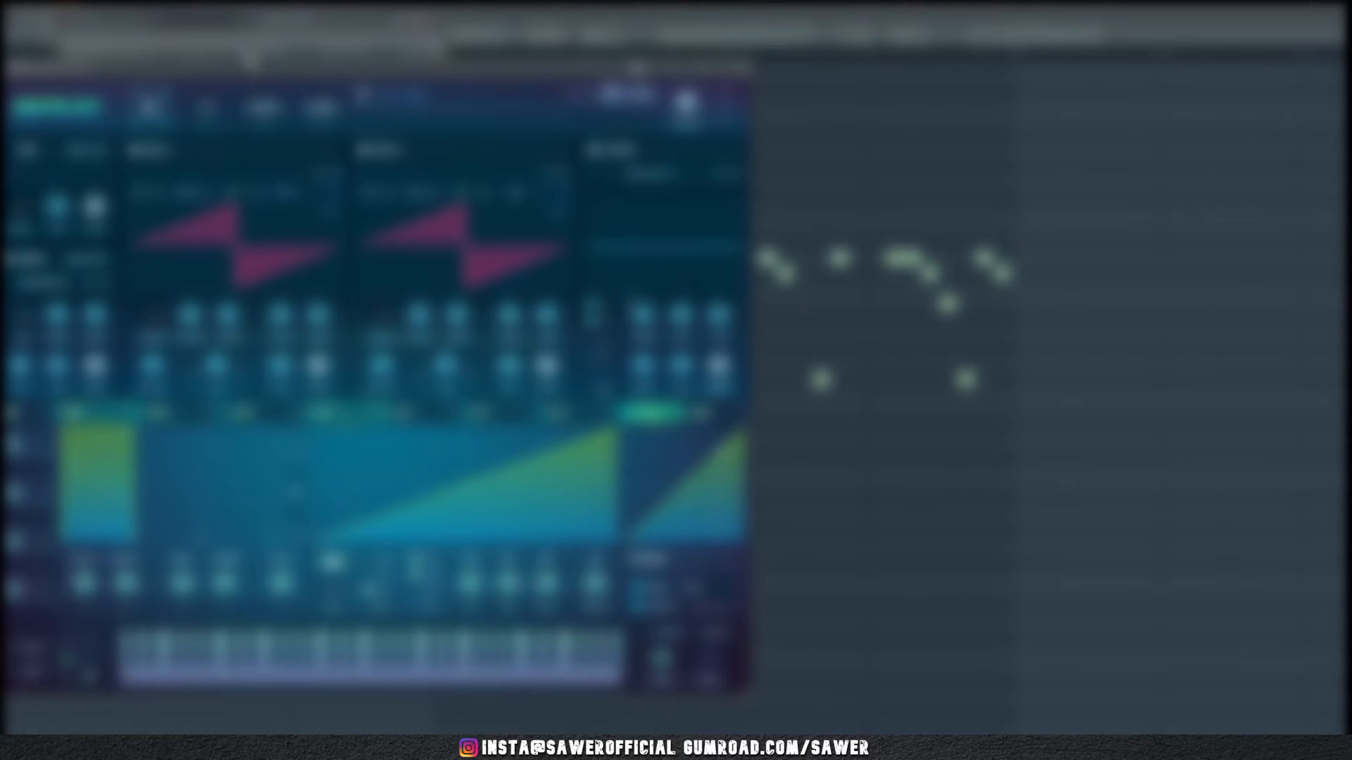
Select all the melody notes in the piano roll
click(148, 26)
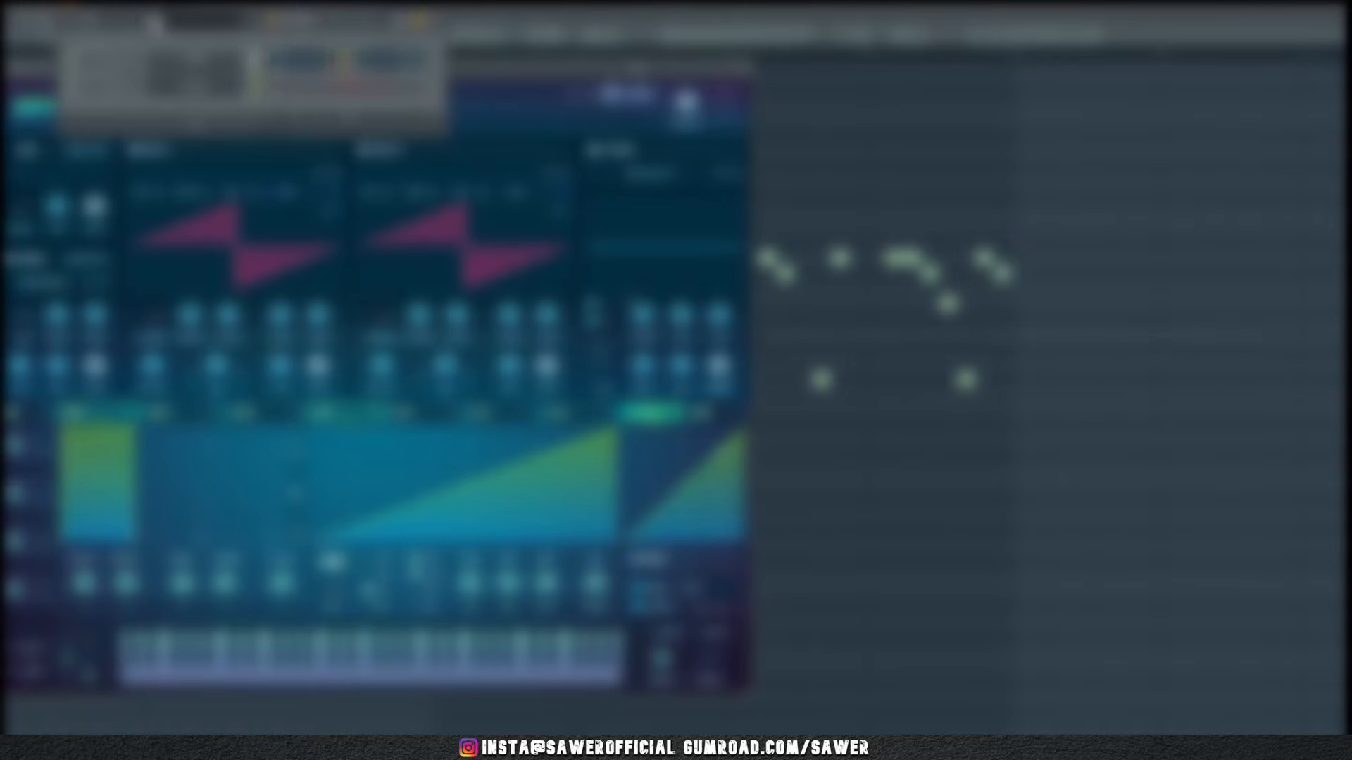
click(301, 74)
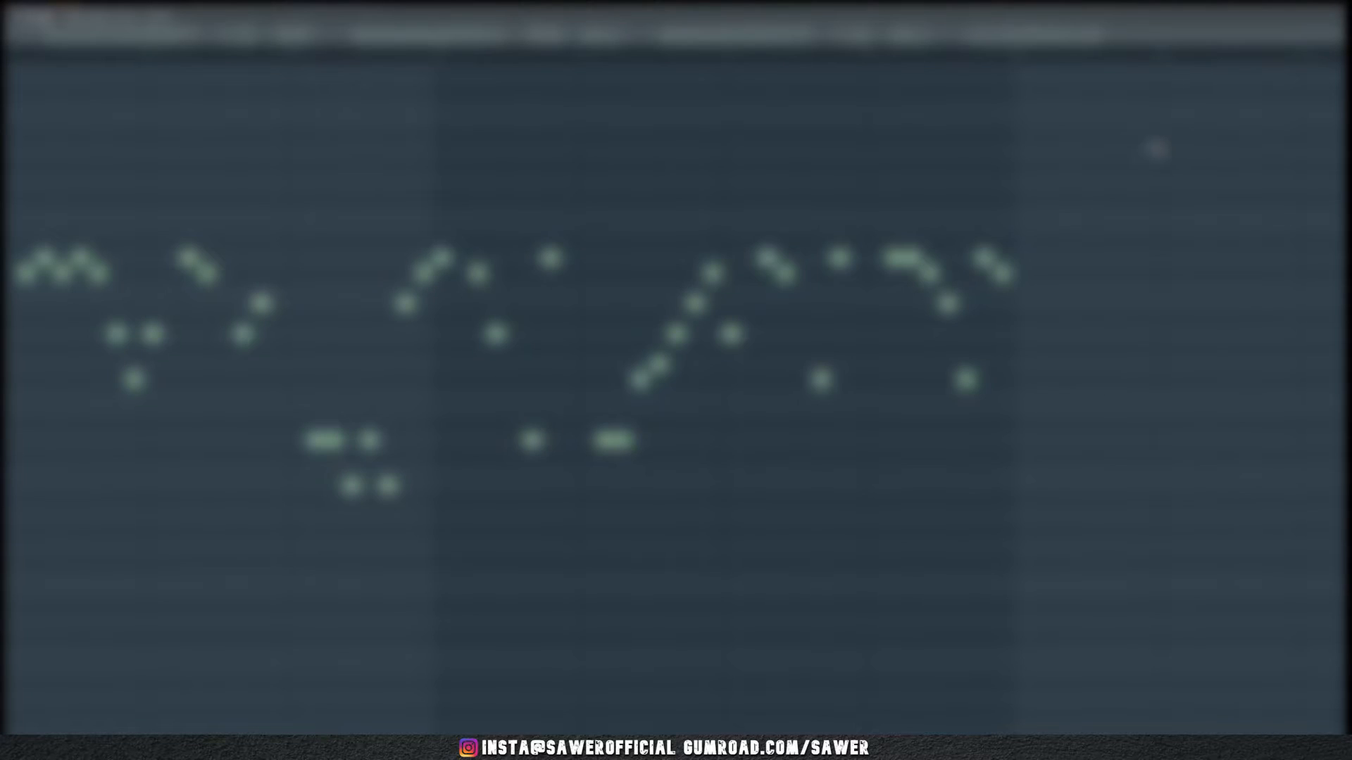
drag(1165, 144, 5, 542)
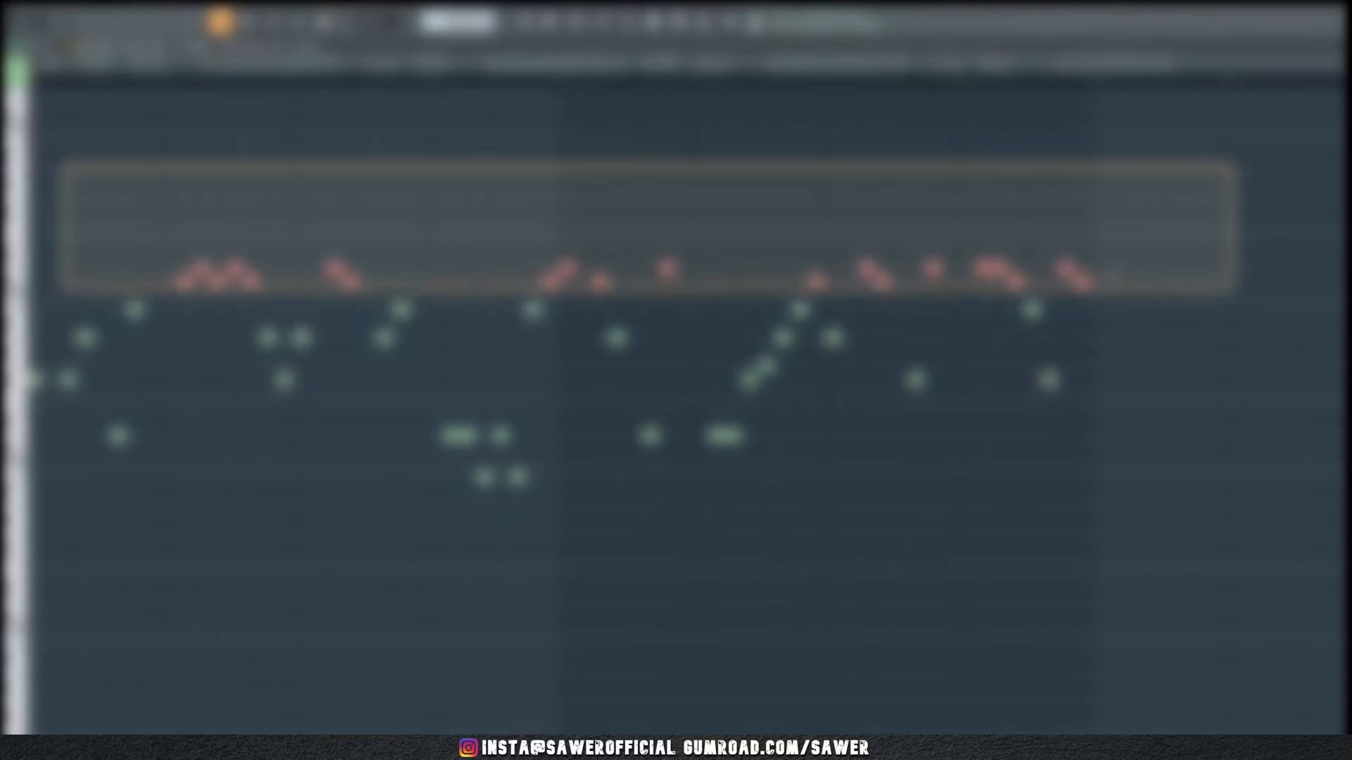
drag(61, 296, 61, 531)
click(578, 22)
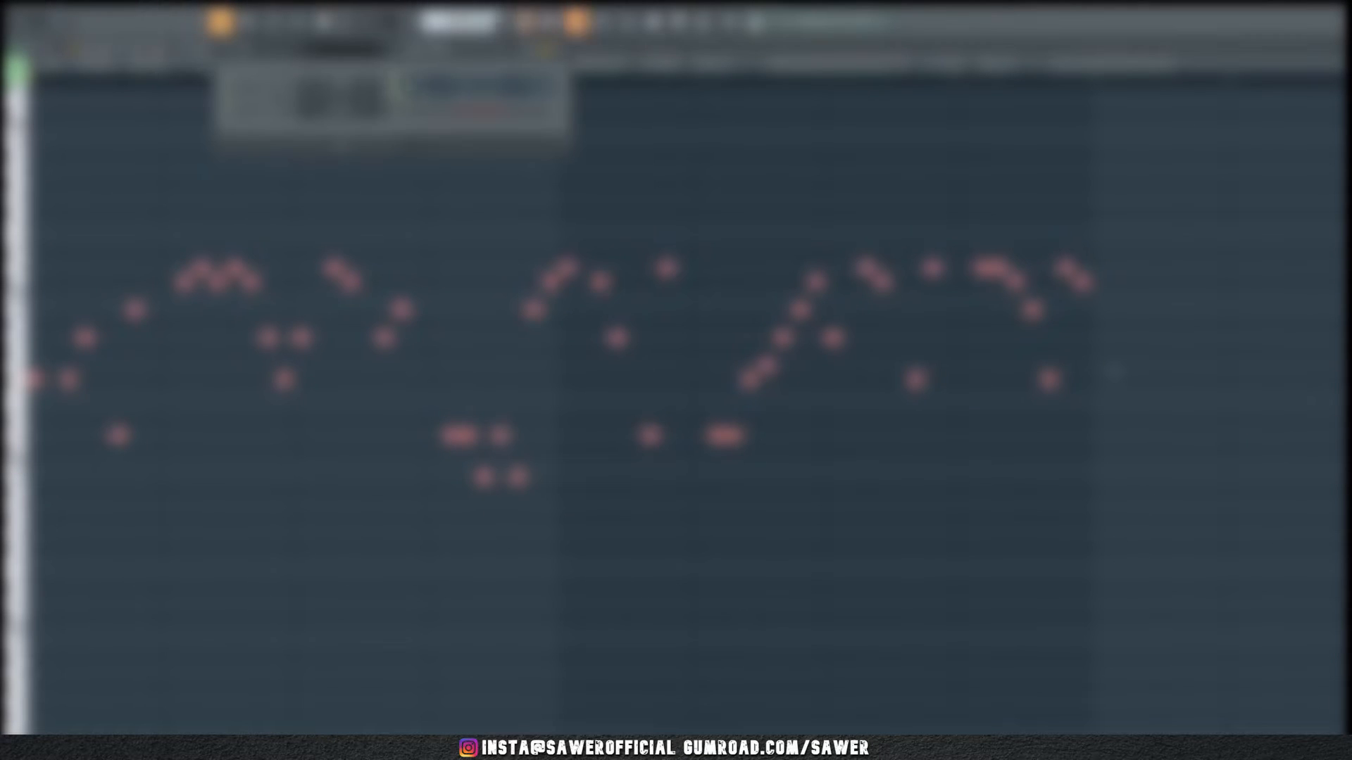
click(552, 25)
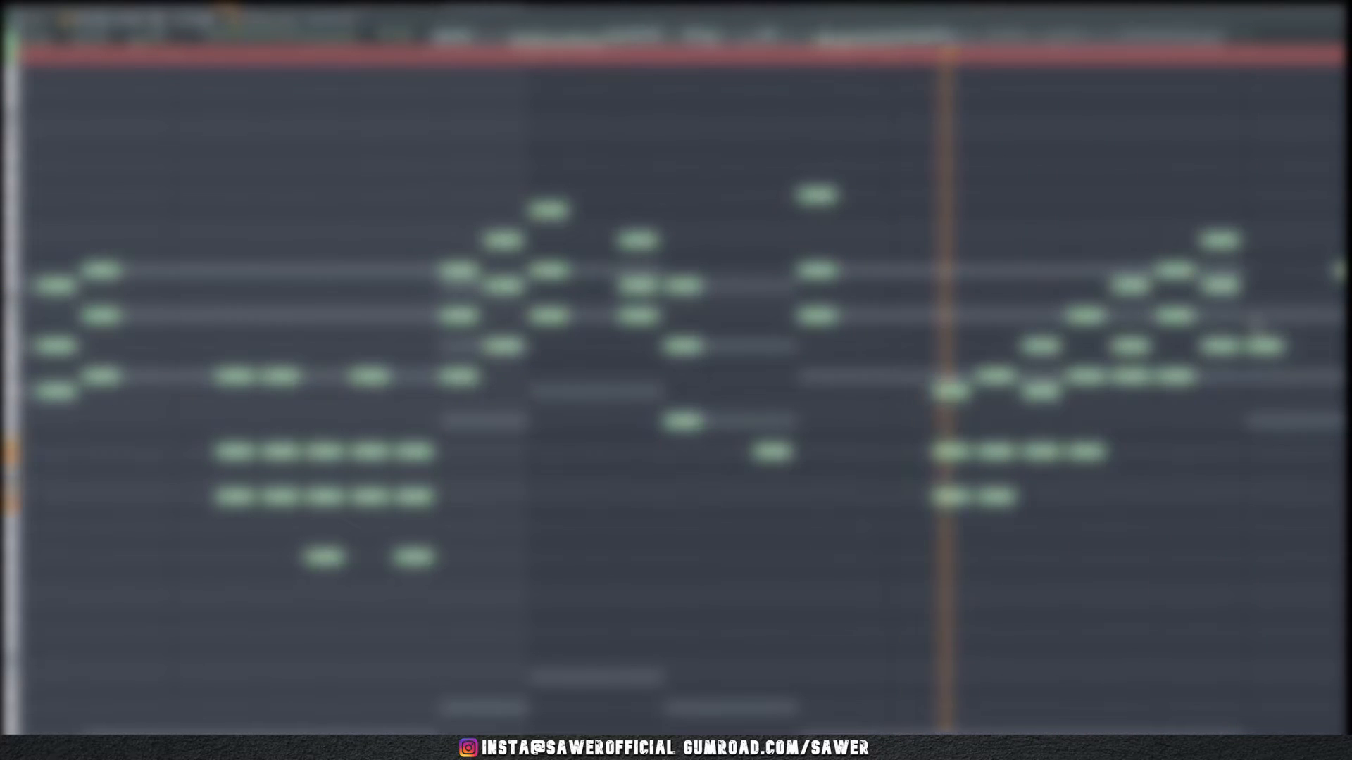
Complete the chord on the last melody beat by adding one note below and one above the existing note
click(1263, 422)
scroll(1272, 424, down, 1)
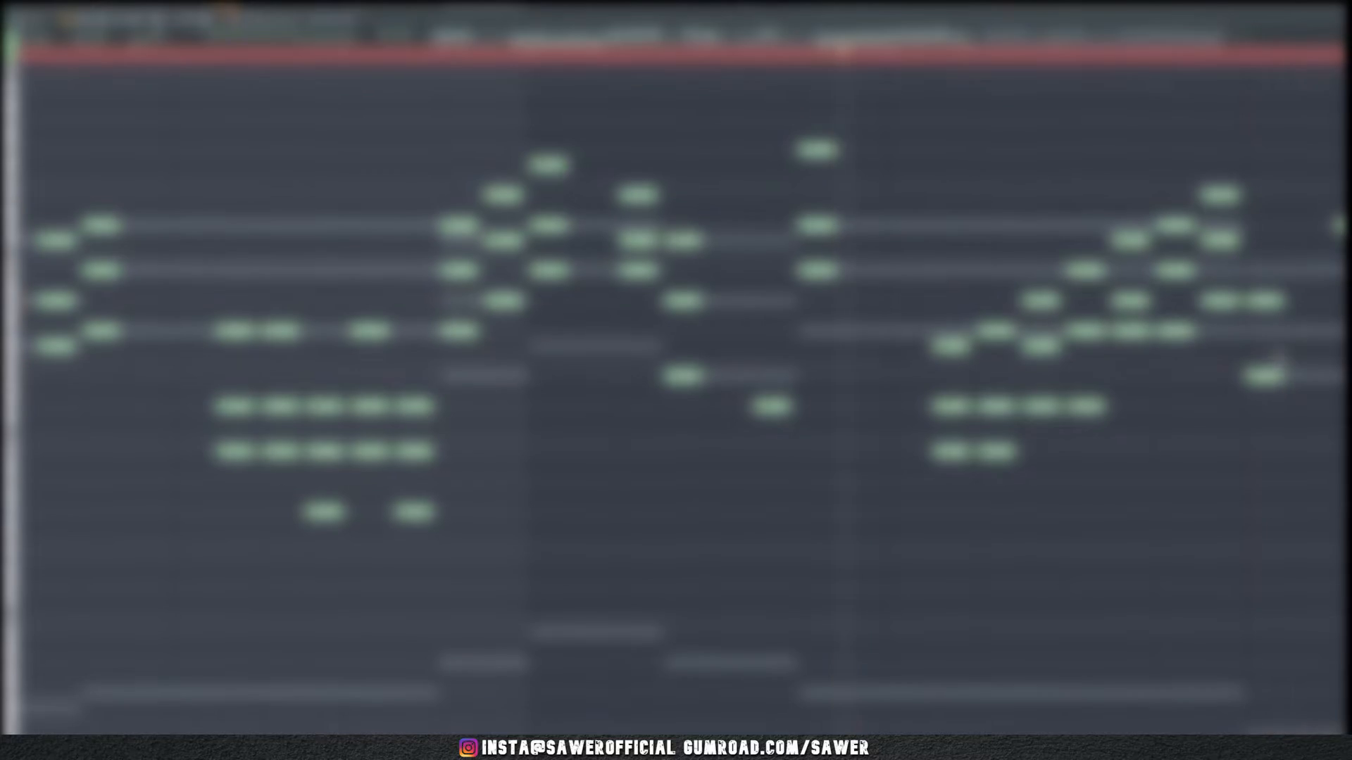
click(1267, 240)
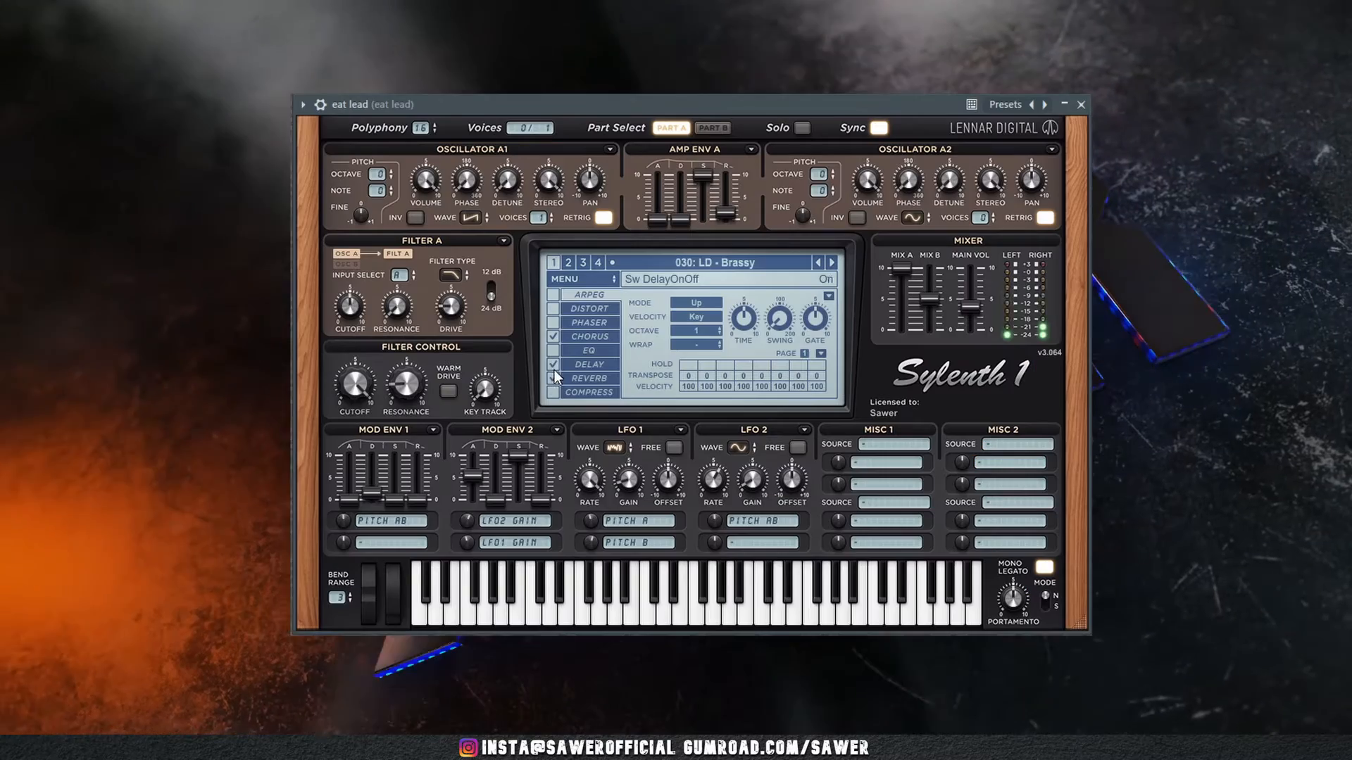
Turn off the delay and reverb effects in the eat lead Sylenth1 patch
click(555, 370)
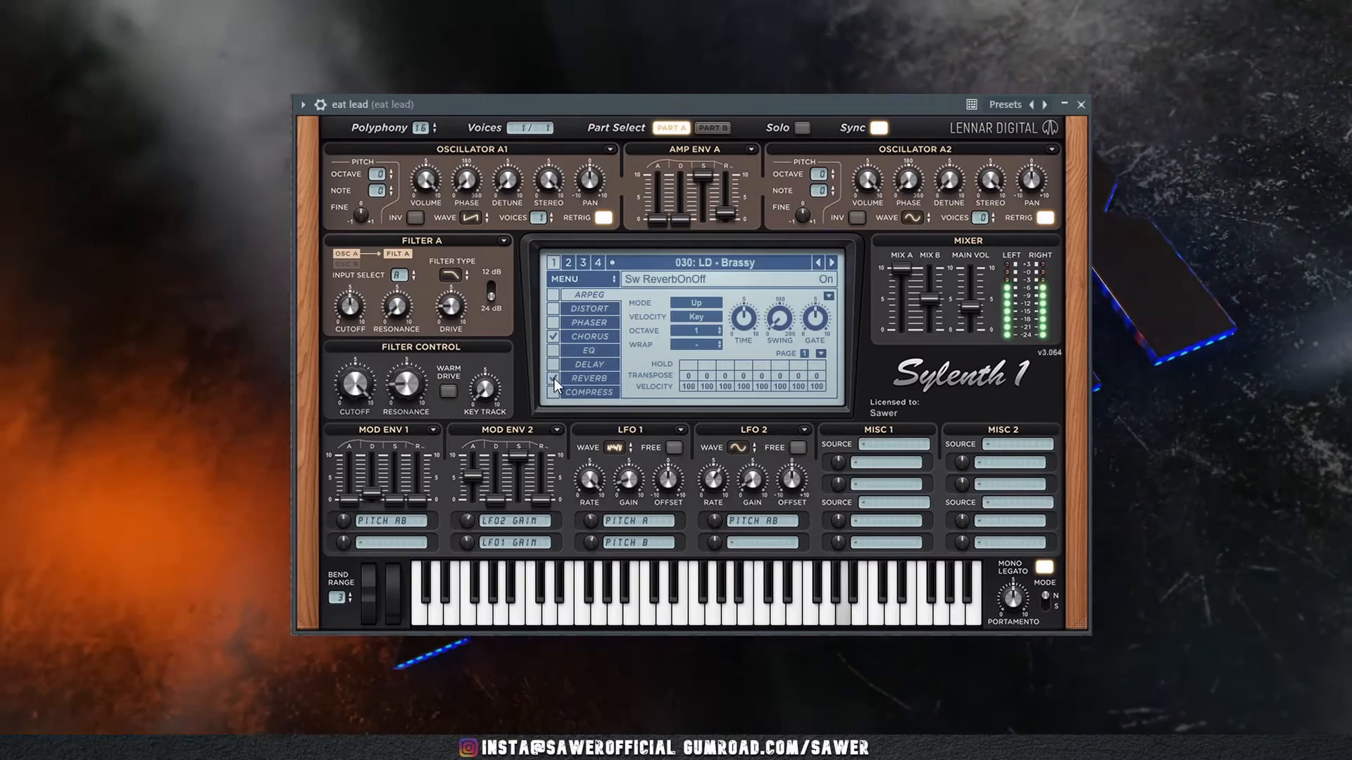
click(555, 378)
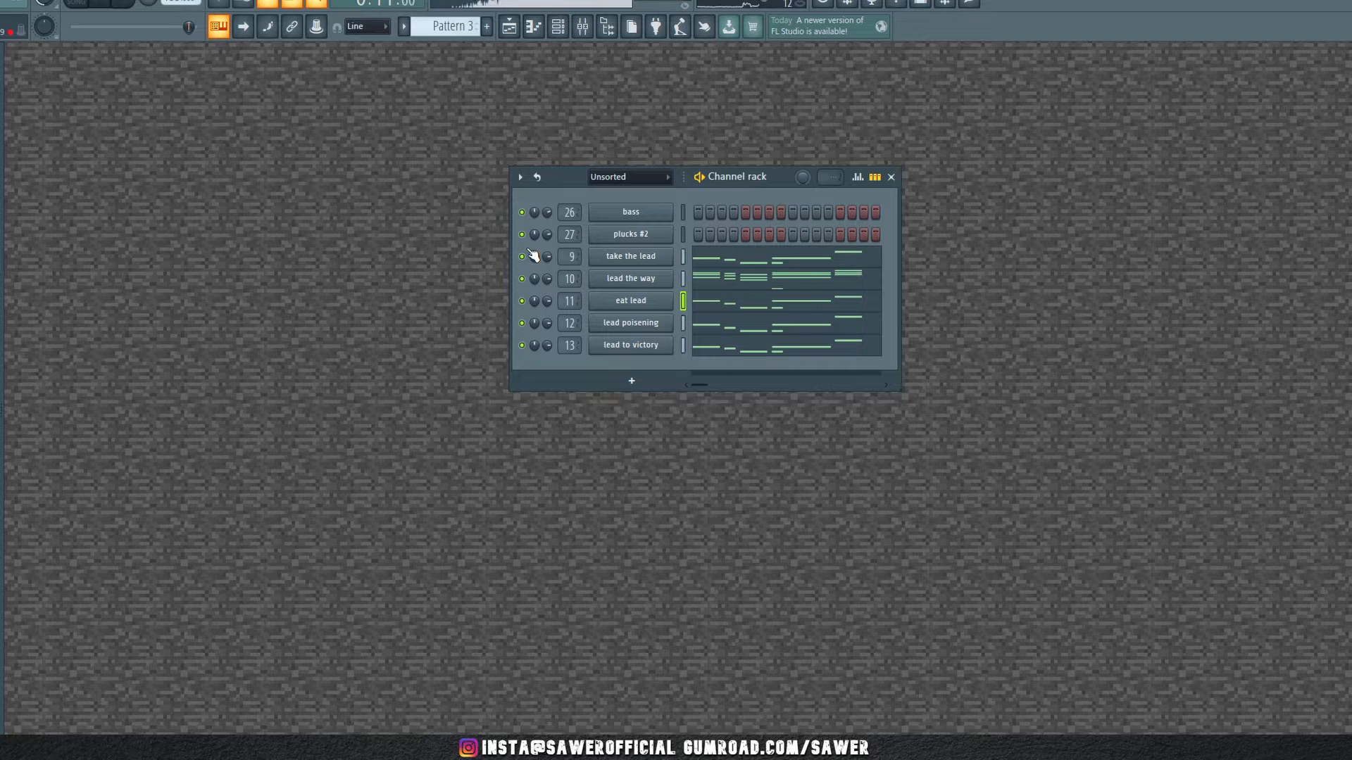
Play Pattern 3 and examine the take the lead channel's notes in the piano roll
key(space)
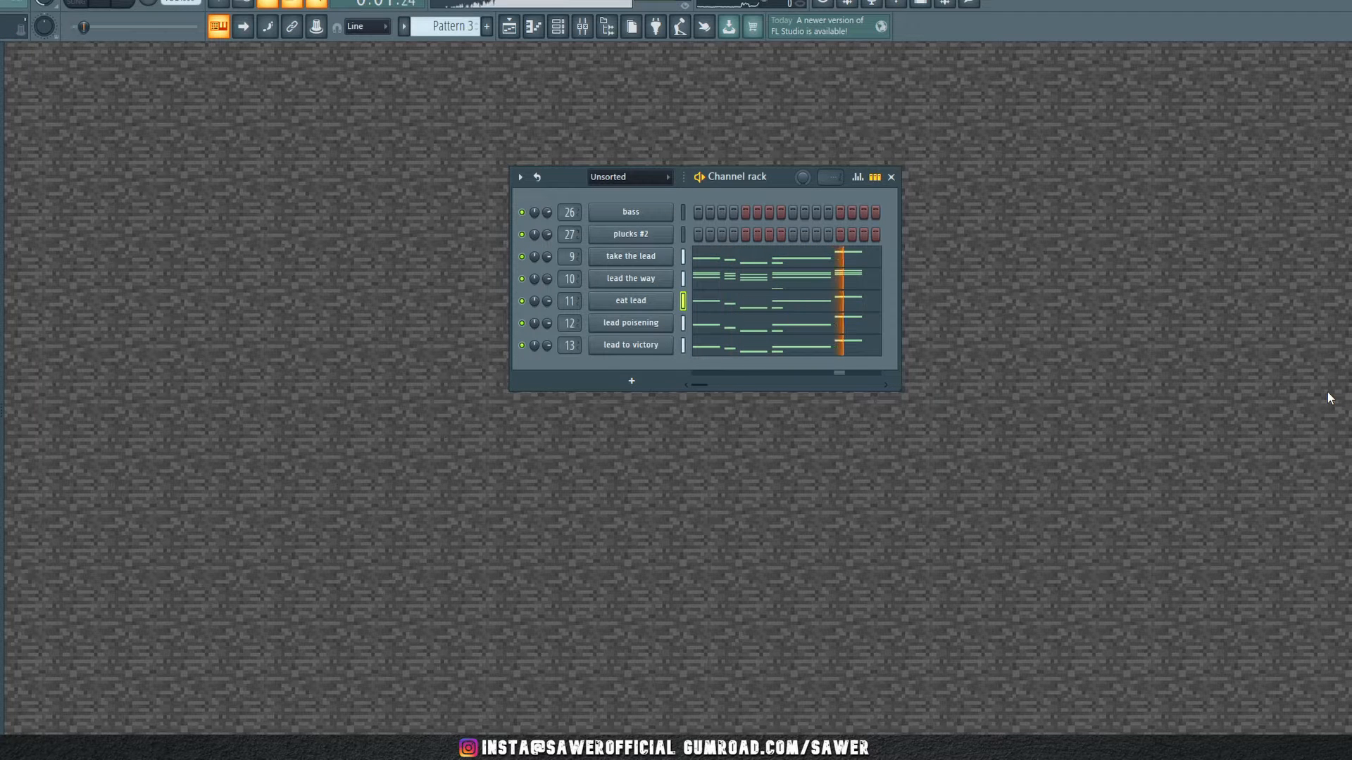
click(818, 246)
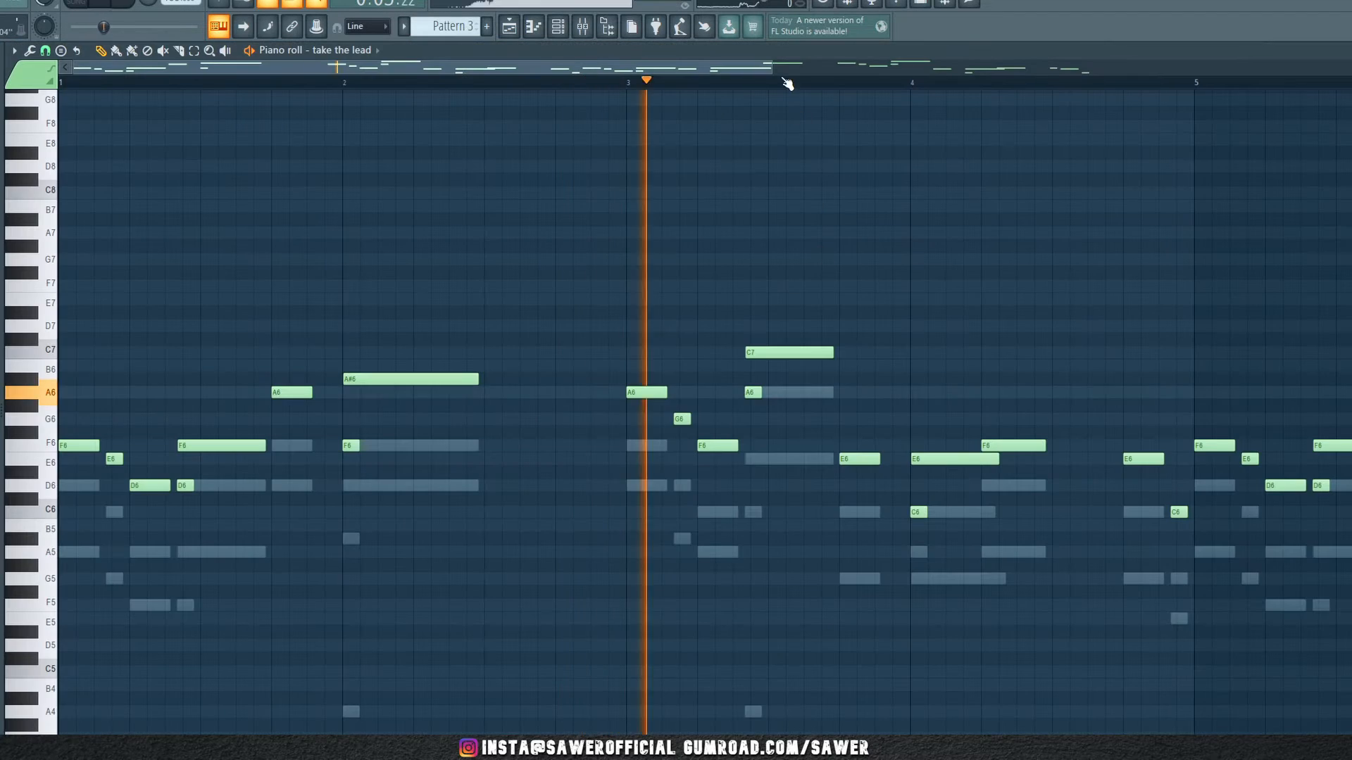
scroll(782, 146, down, 4)
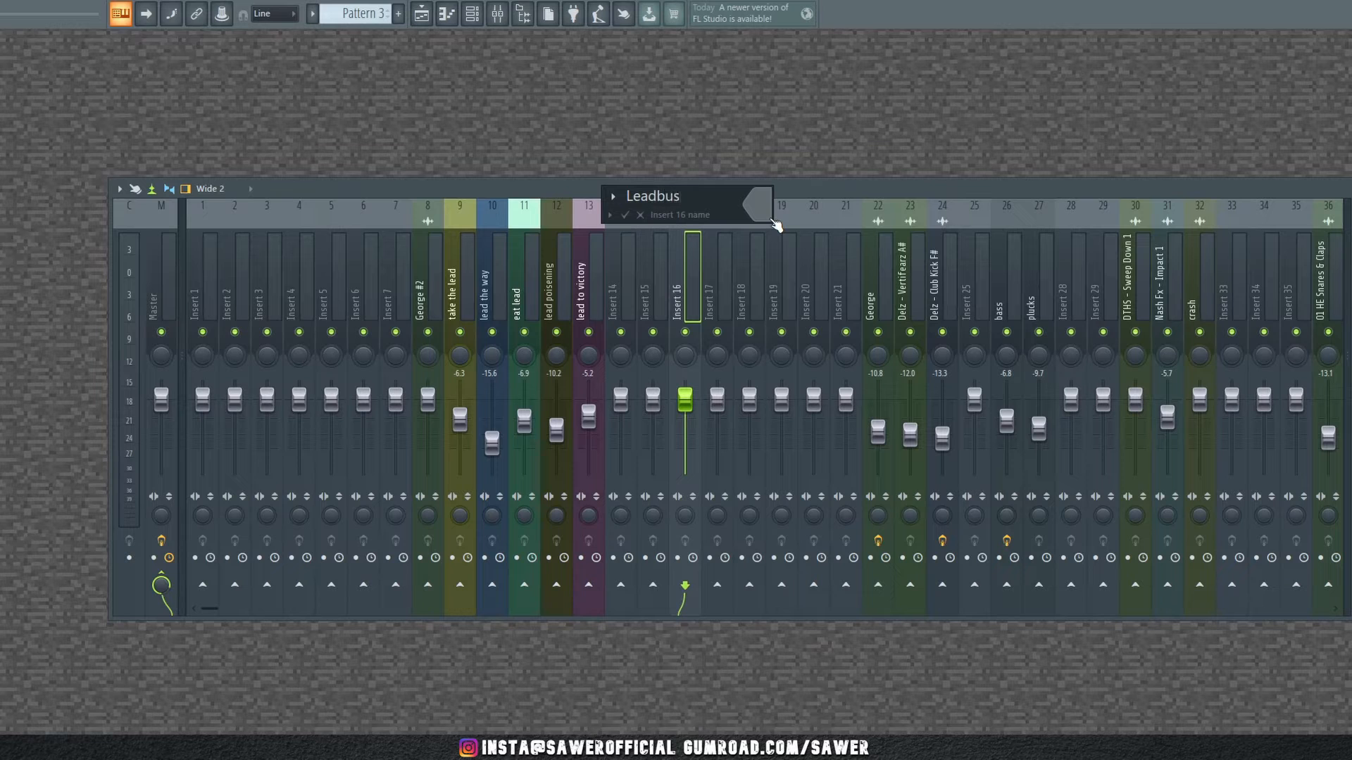
Name mixer insert 16 Leadbus and route the five lead tracks, 9 to 13, only to it
key(Return)
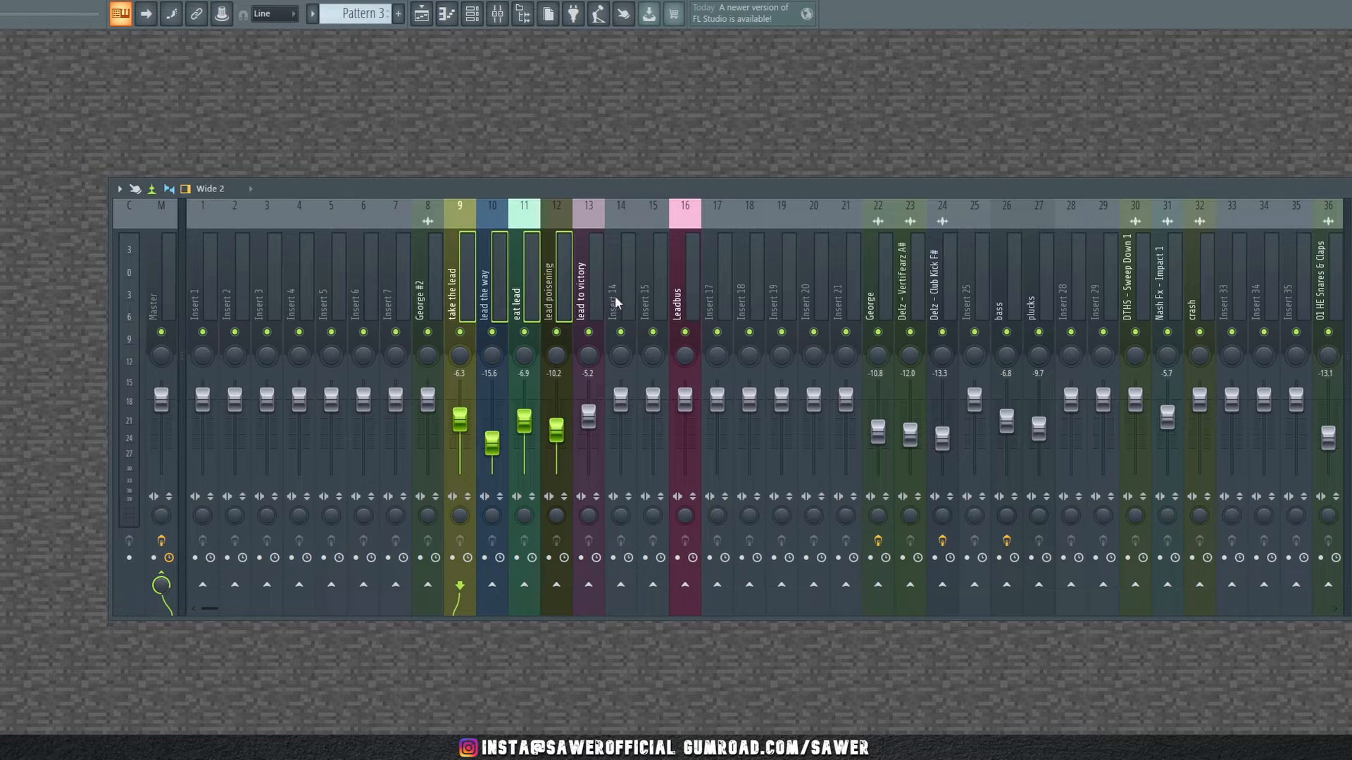
right_click(690, 595)
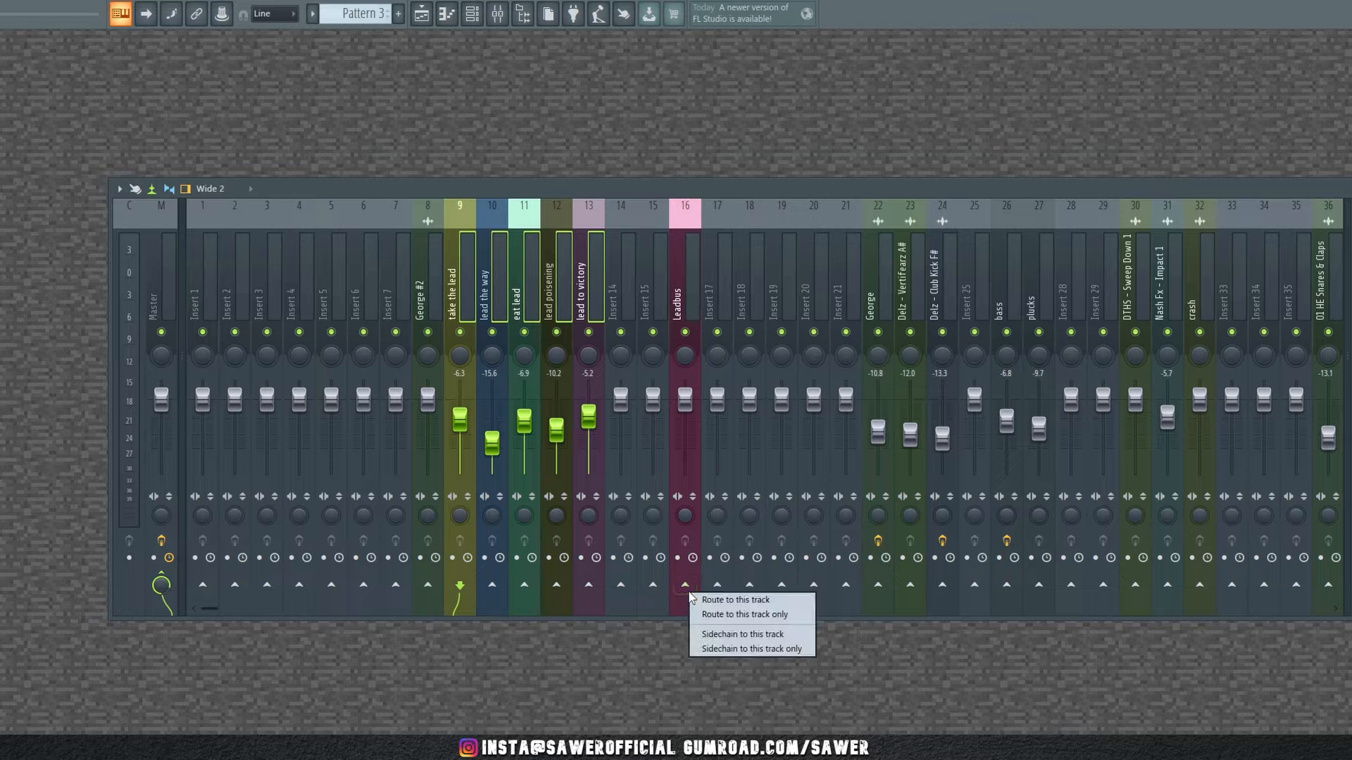
click(736, 615)
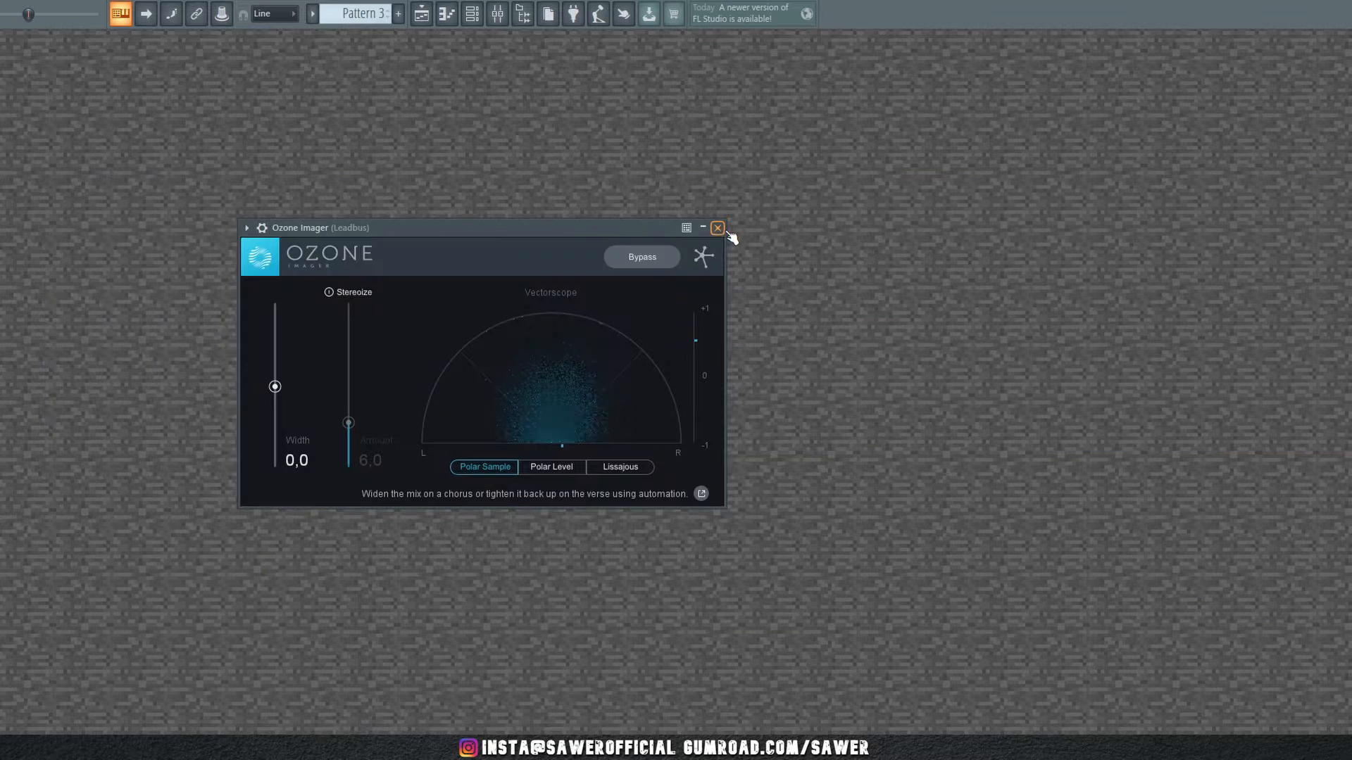
Close the Ozone Imager and add Fruity Parametric EQ 2 to the Leadbus track
click(718, 228)
click(522, 13)
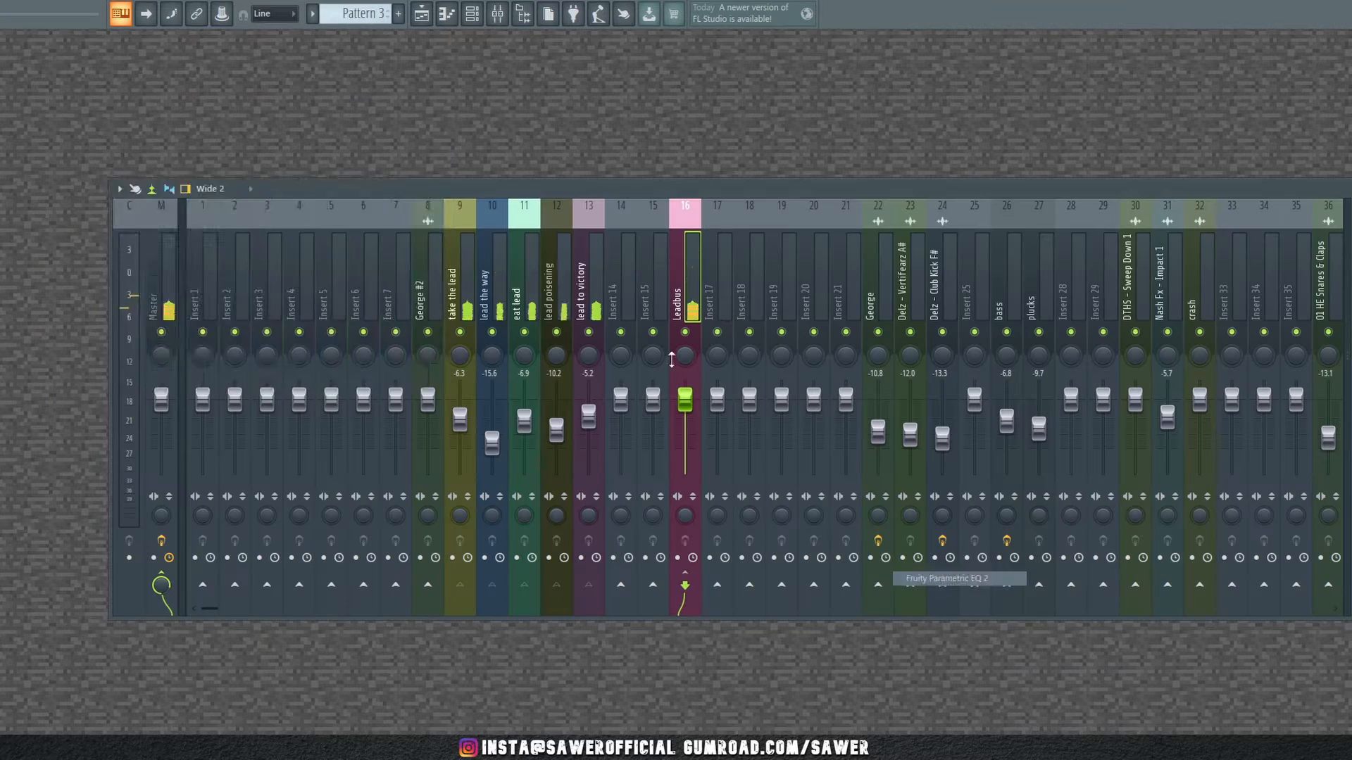
drag(278, 114, 622, 146)
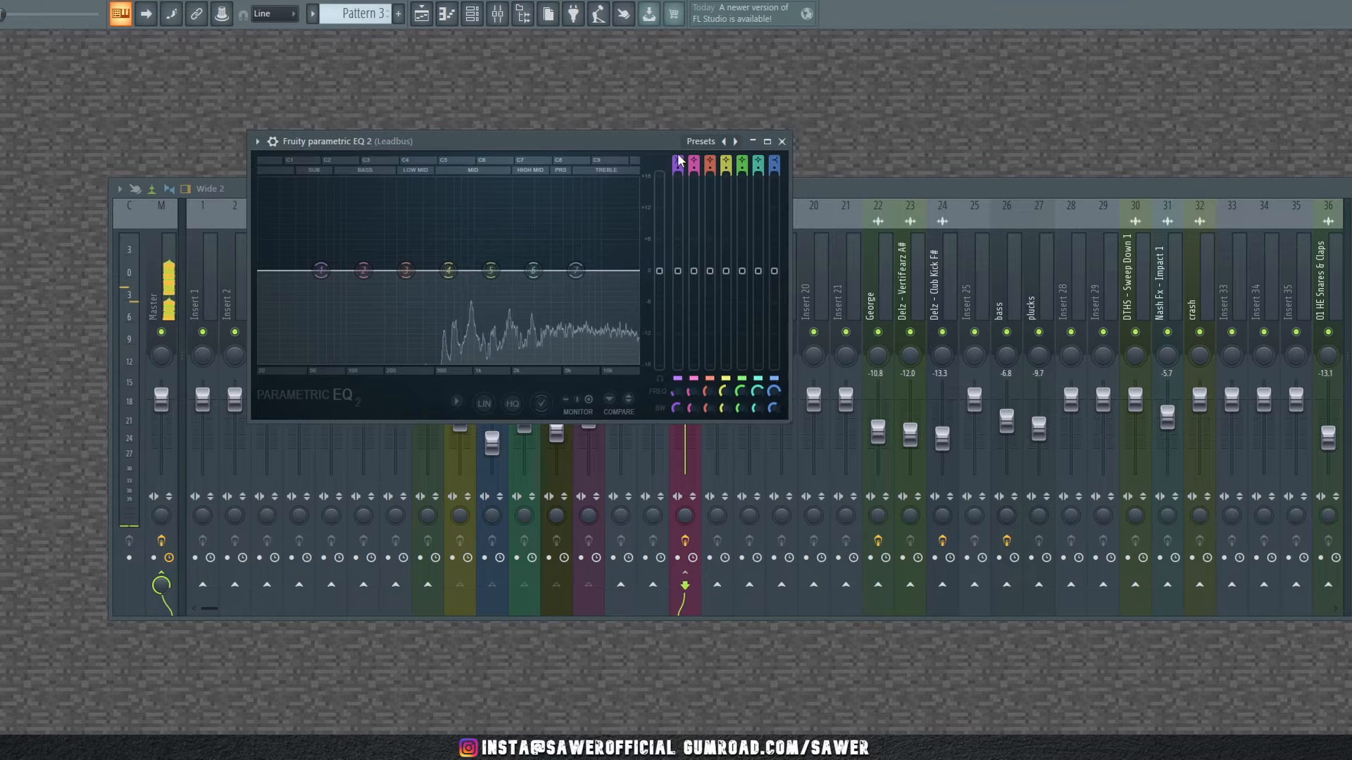
Make the first band of the Leadbus EQ a steep high-pass filter and raise its cutoff frequency
drag(678, 161, 675, 150)
drag(677, 407, 677, 415)
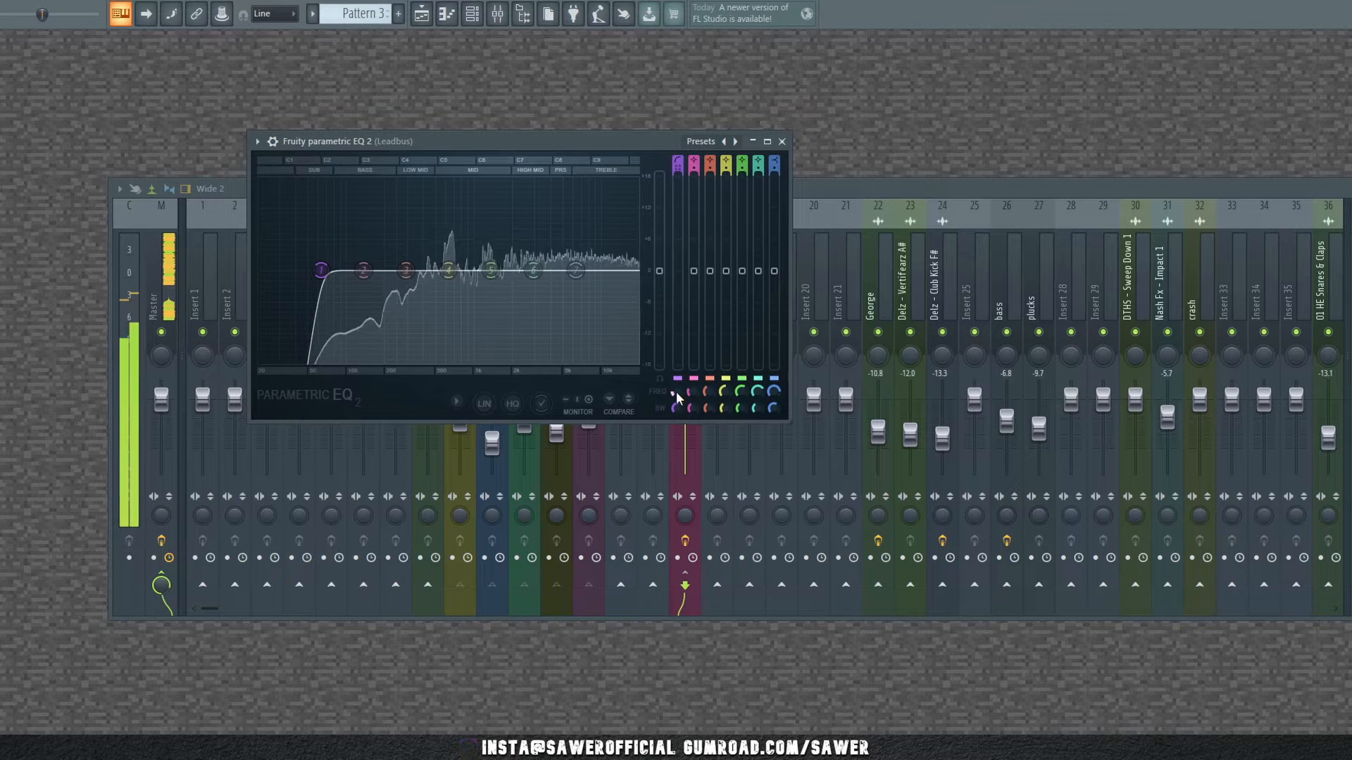
scroll(676, 392, up, 3)
scroll(677, 391, up, 3)
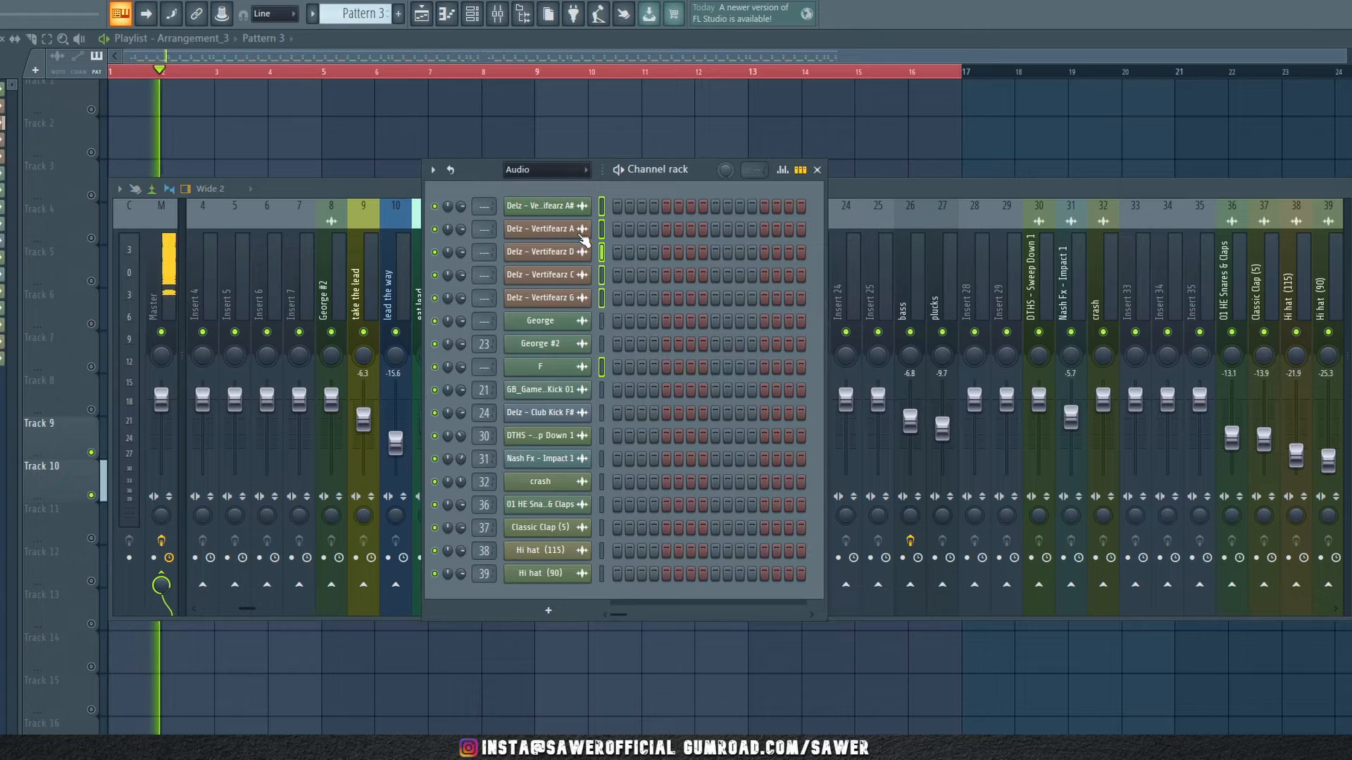
Route the selected Delz Vertifearz kick channels and the F channel to mixer insert 23
click(882, 216)
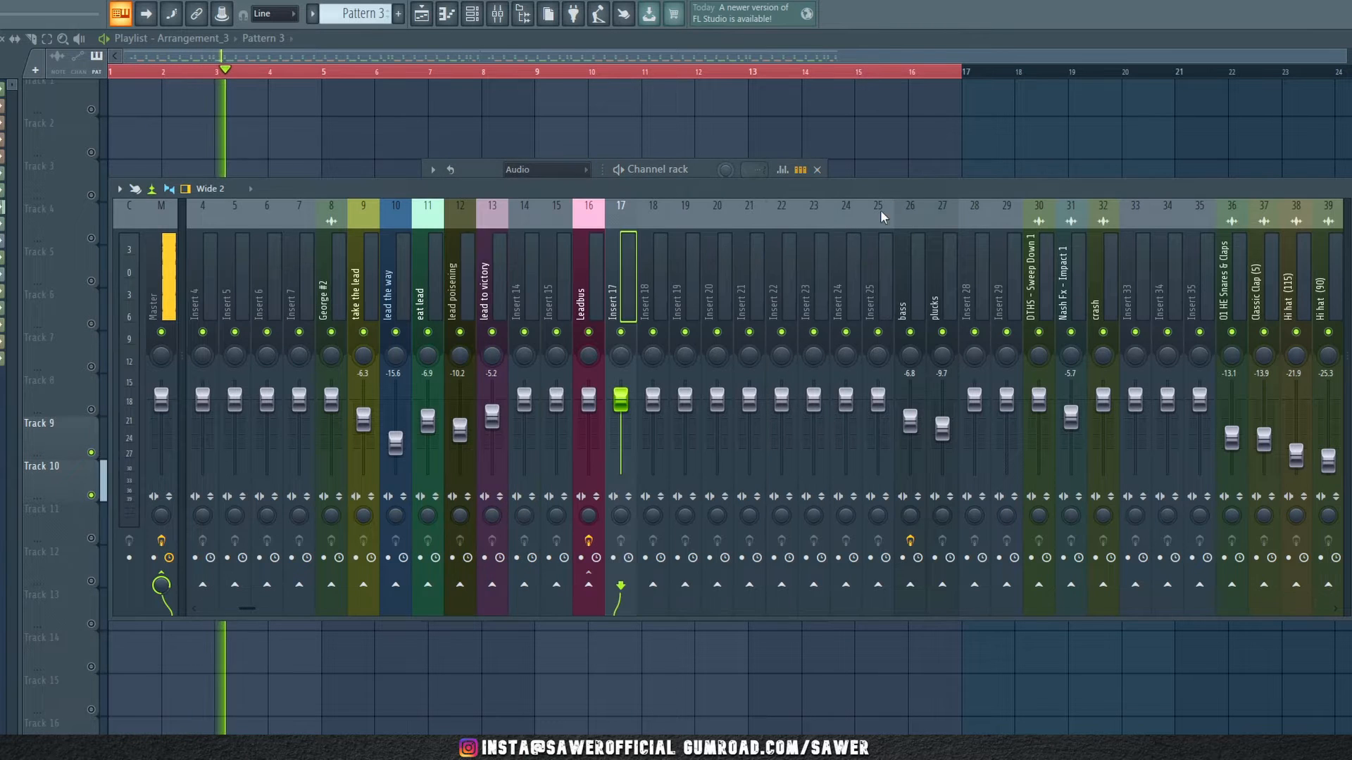
click(816, 303)
right_click(830, 201)
mouse_move(908, 372)
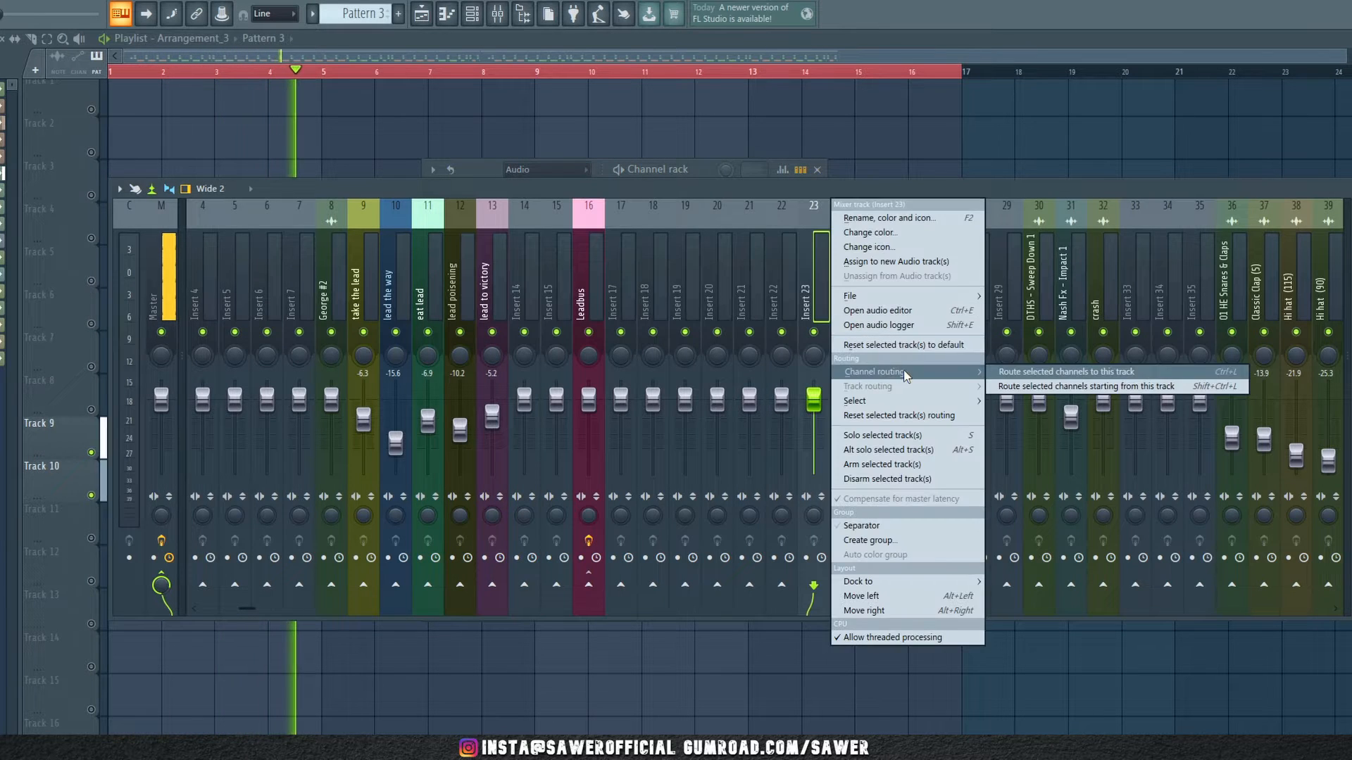
click(1054, 390)
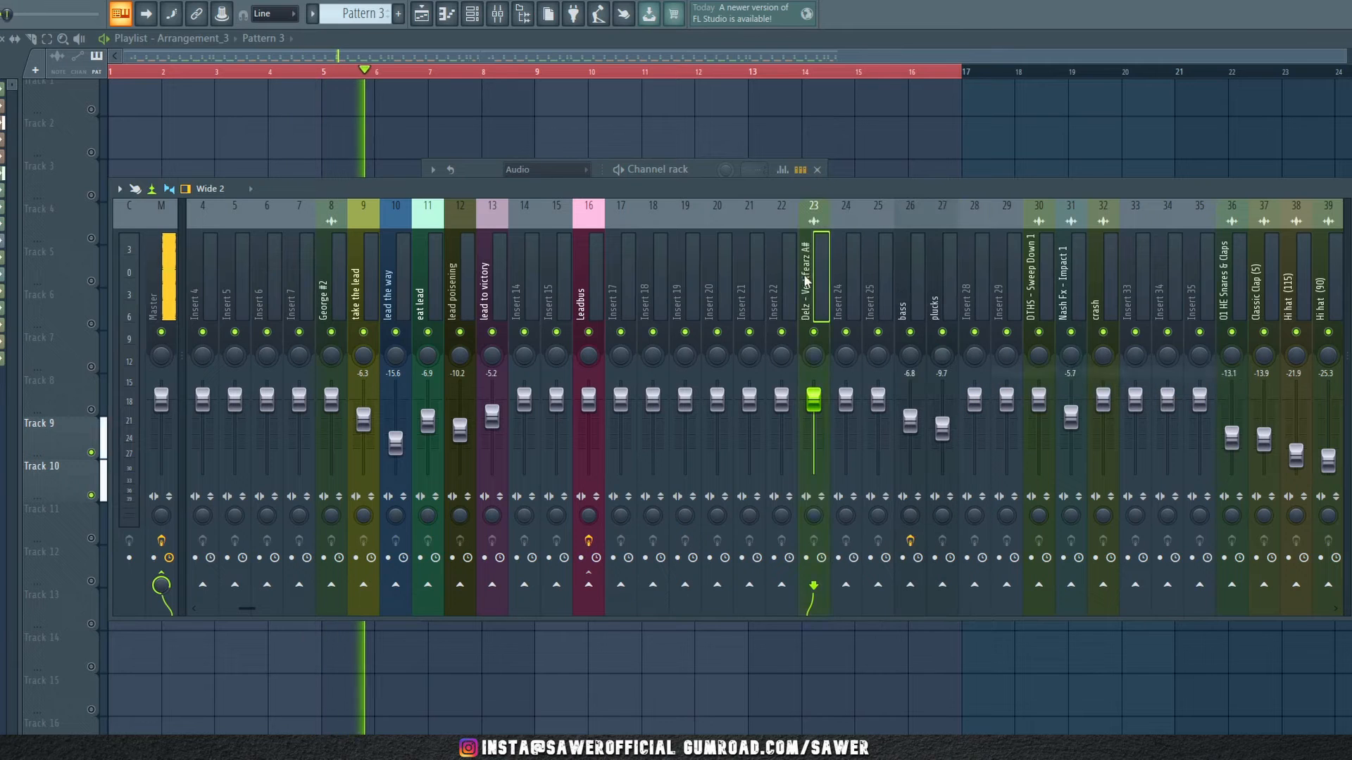
Select the George channel in the channel rack and route it to mixer insert 22
click(634, 169)
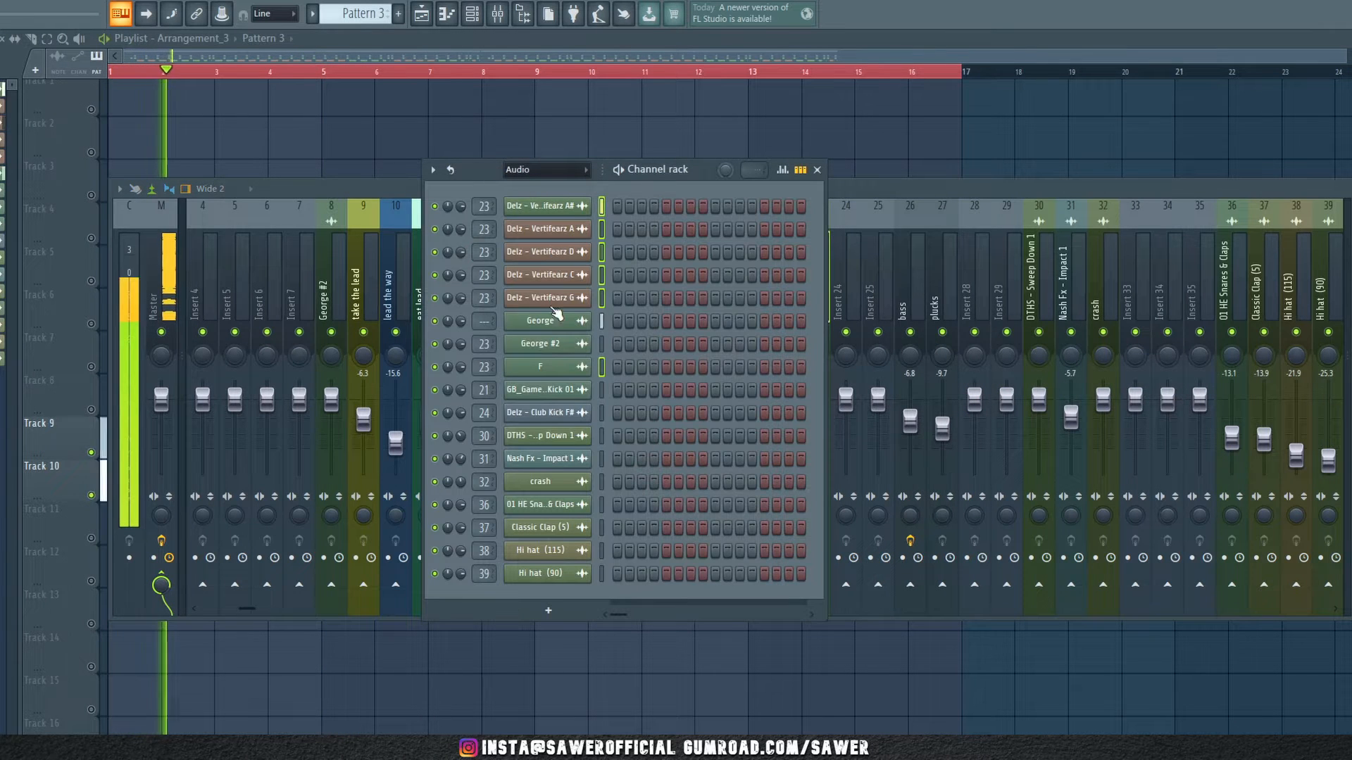
click(602, 321)
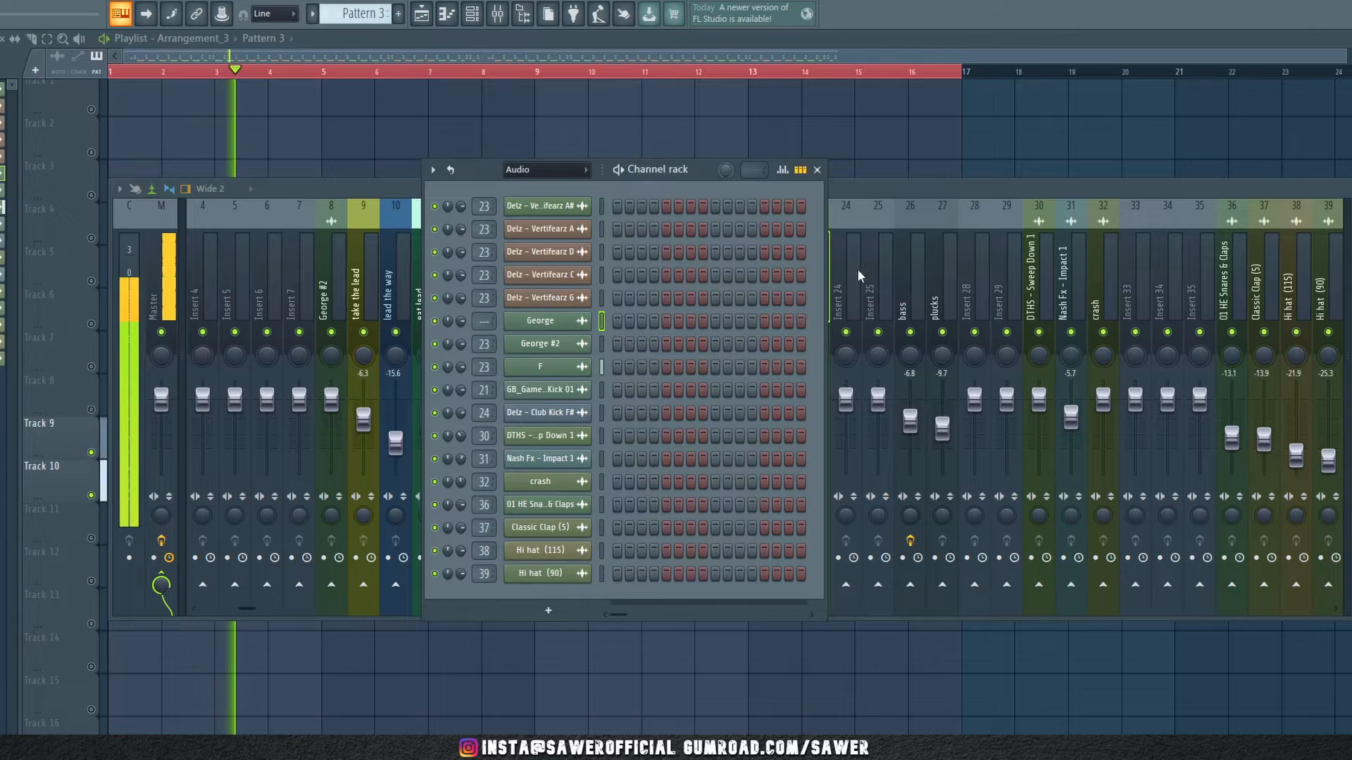
click(837, 260)
right_click(775, 305)
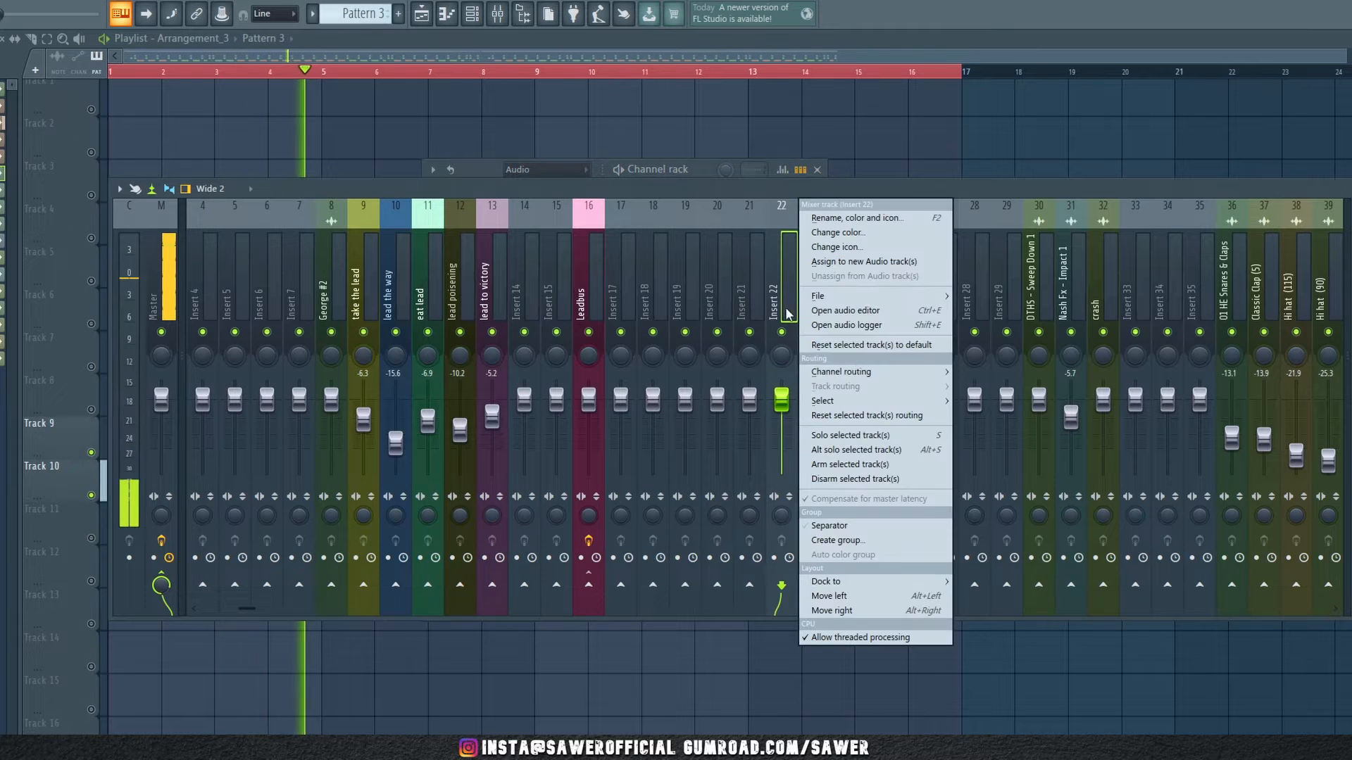
click(873, 381)
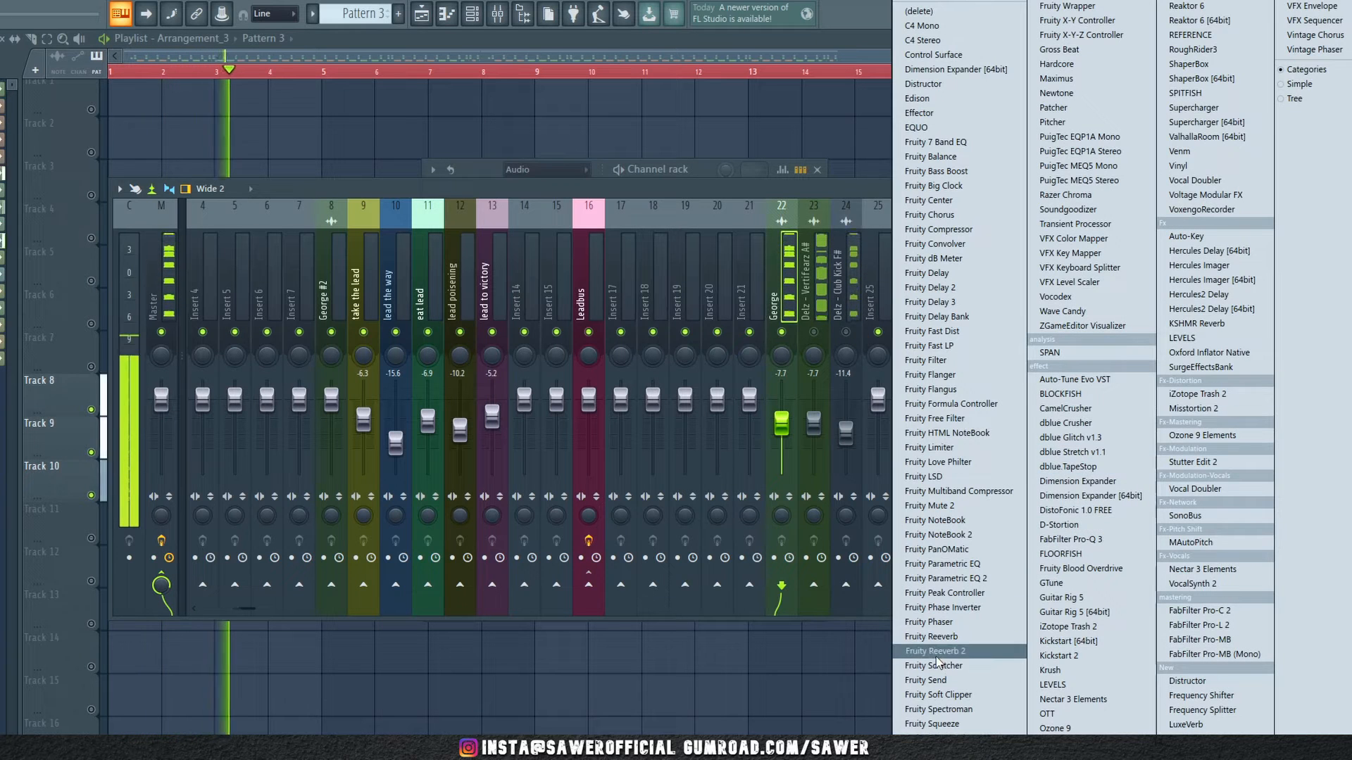
Add Fruity Reeverb 2 to the George mixer track and close its window
click(937, 654)
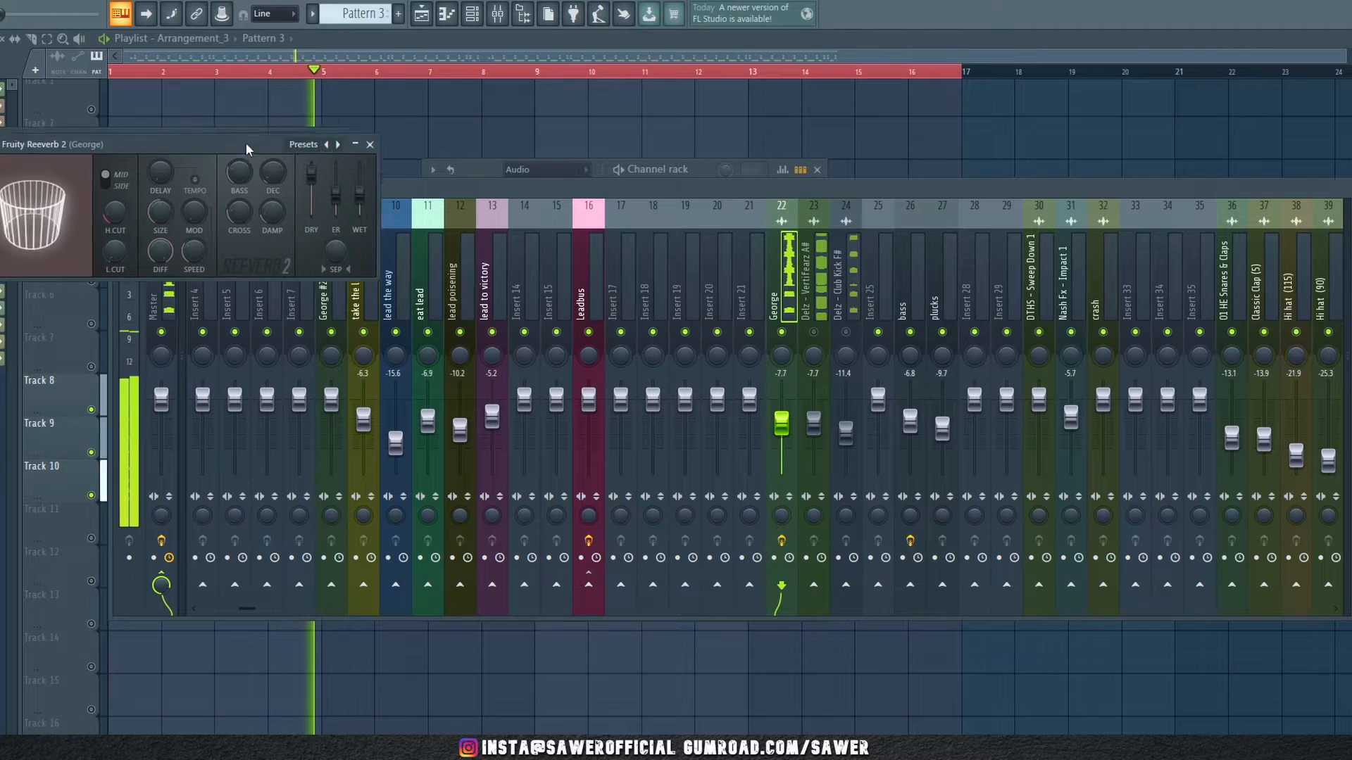
drag(257, 131, 596, 219)
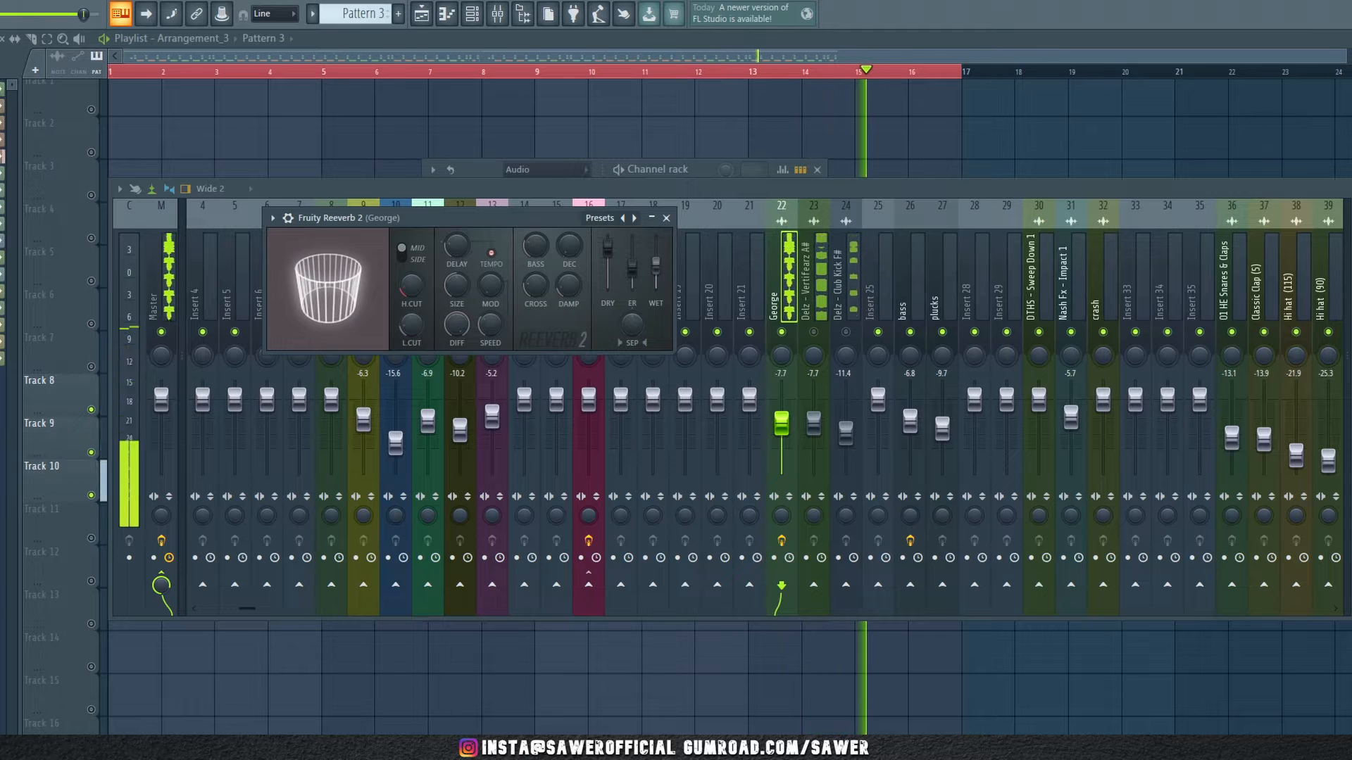
click(666, 218)
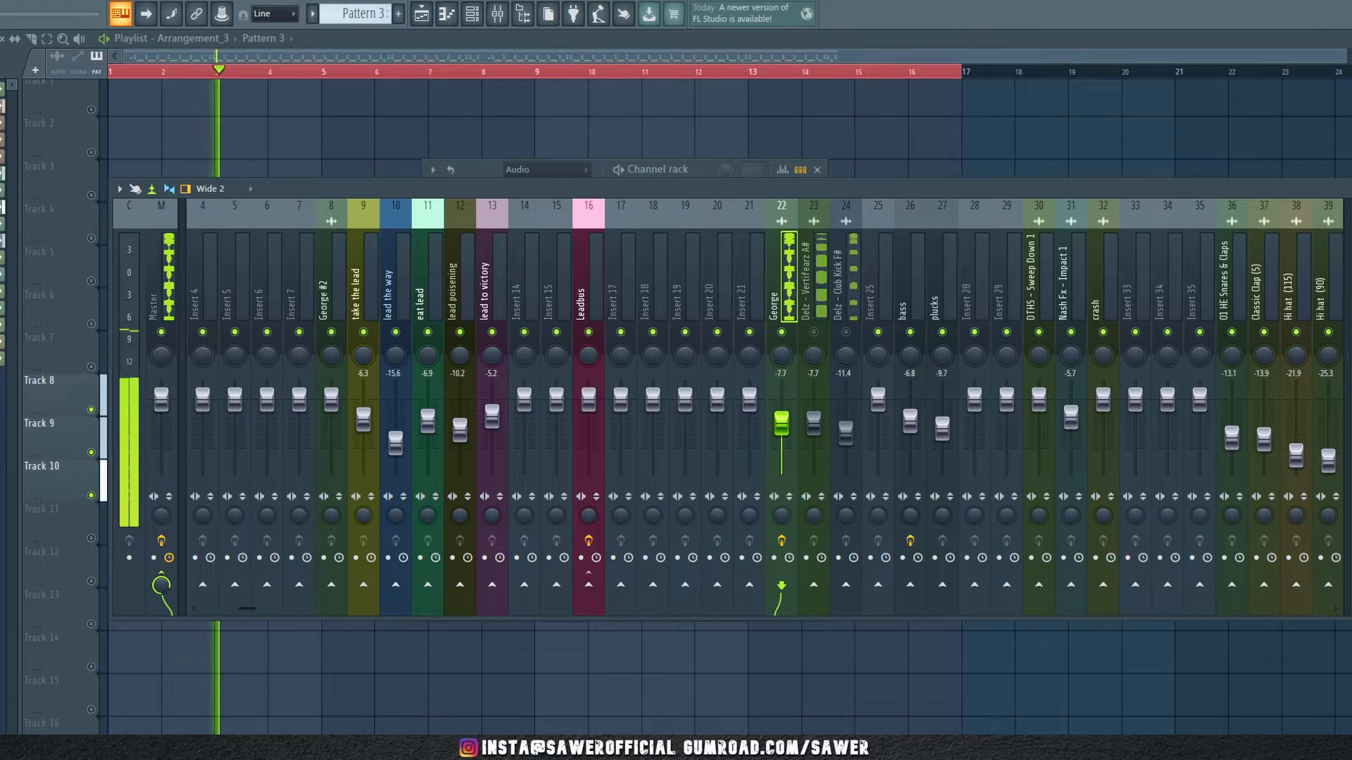
click(1349, 281)
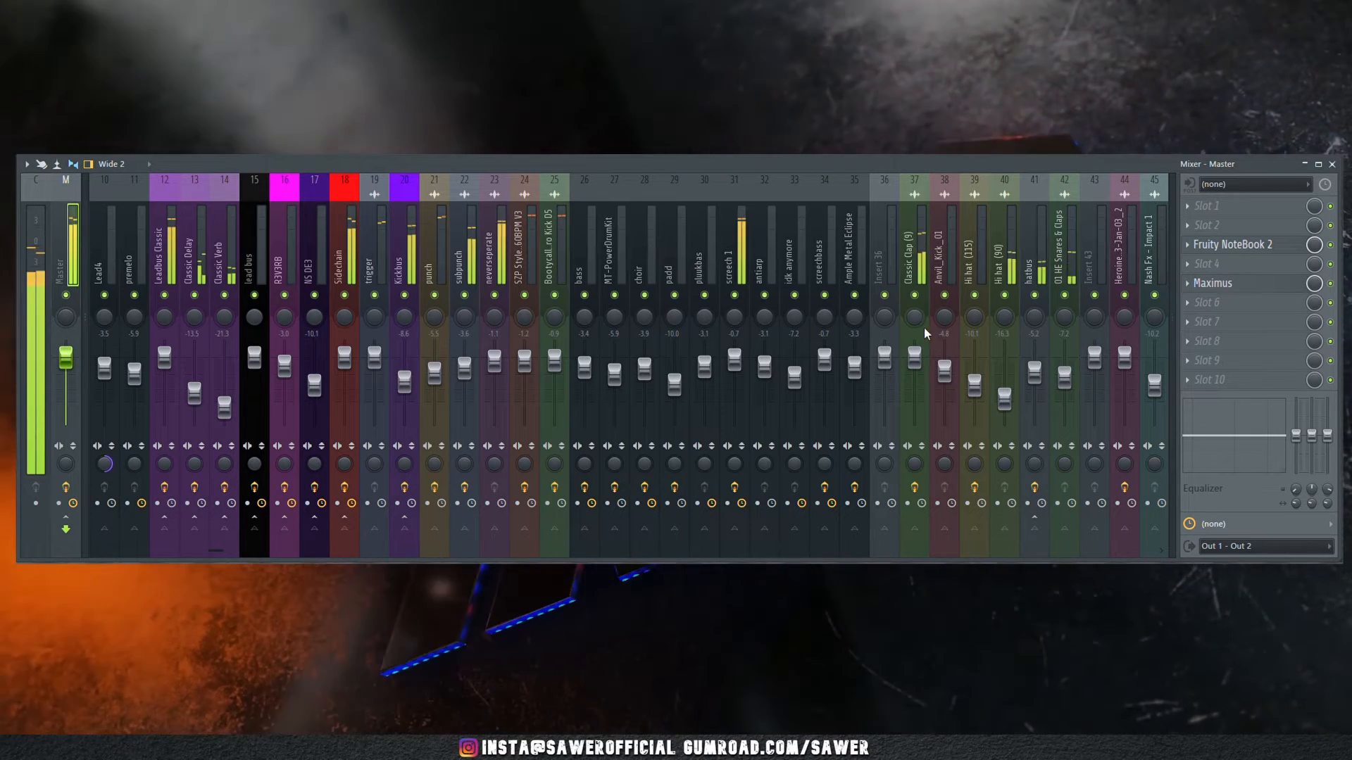
Fine-tune the fader levels of the Classic Clap (9), Bootycall Outro Kick and antiarp mixer tracks
drag(914, 357, 915, 360)
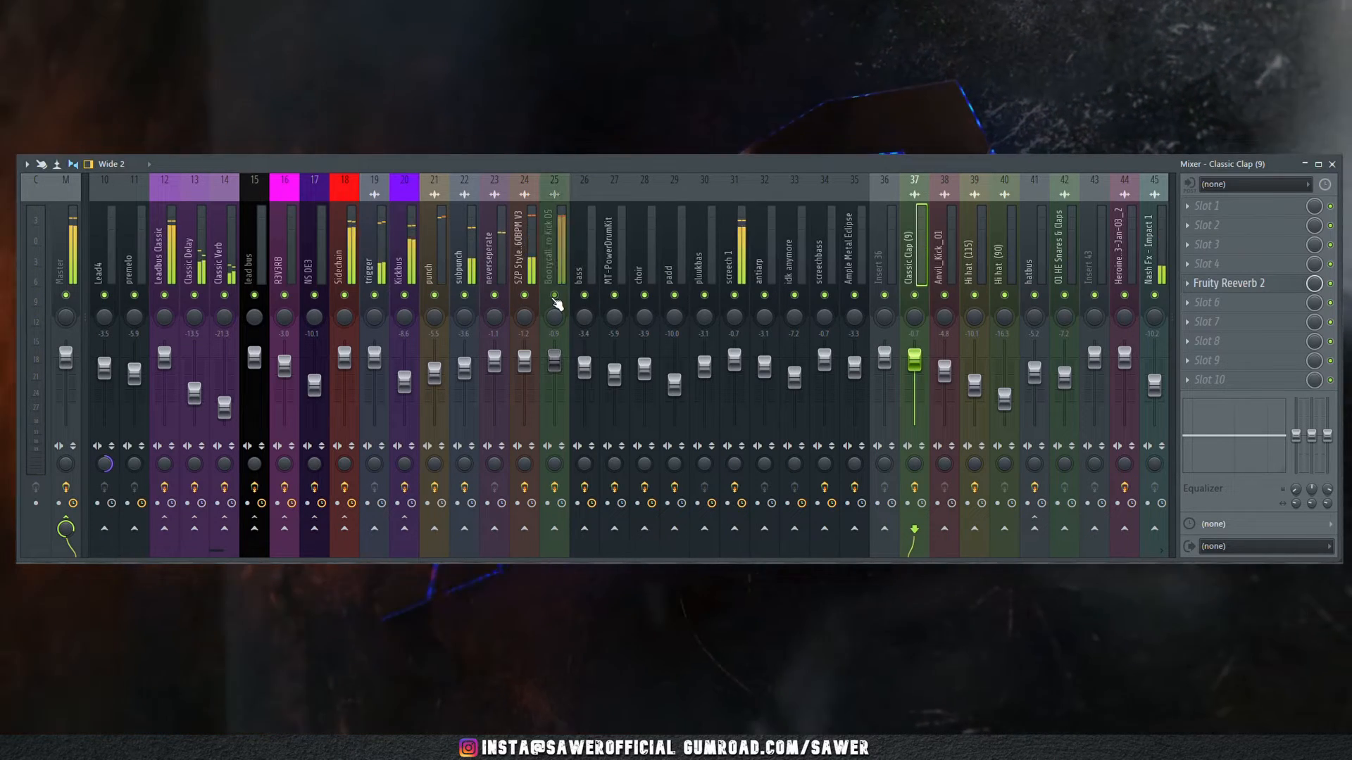
drag(555, 360, 553, 364)
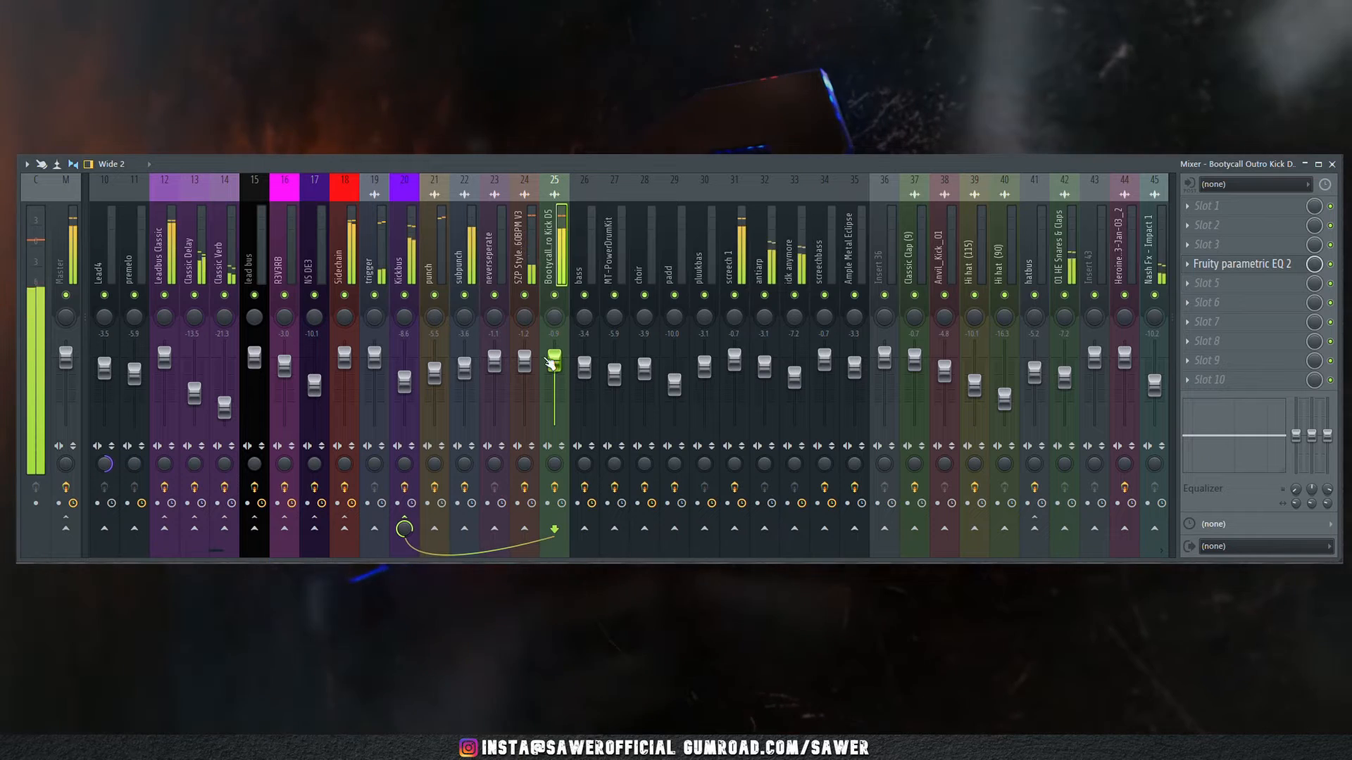
click(522, 258)
scroll(522, 258, right, 9)
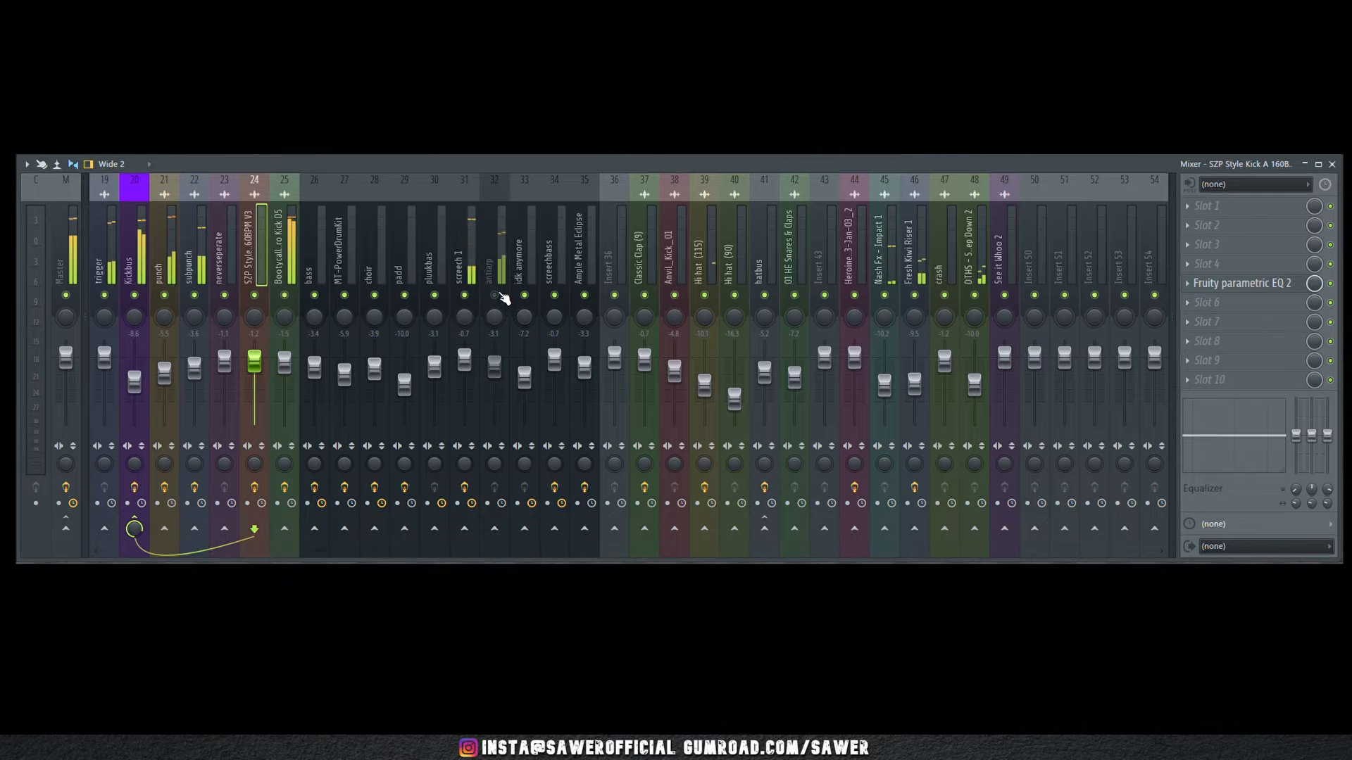
drag(496, 366, 497, 365)
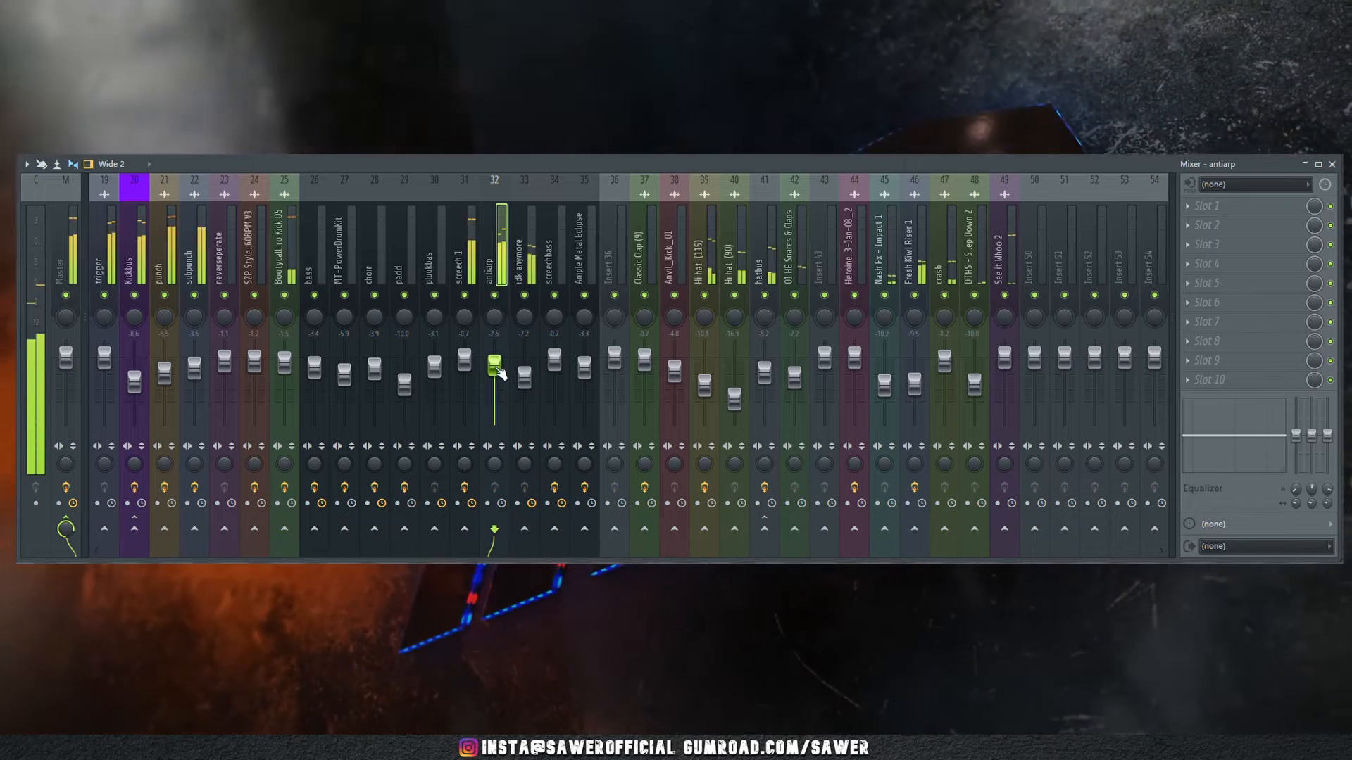
scroll(718, 267, right, 6)
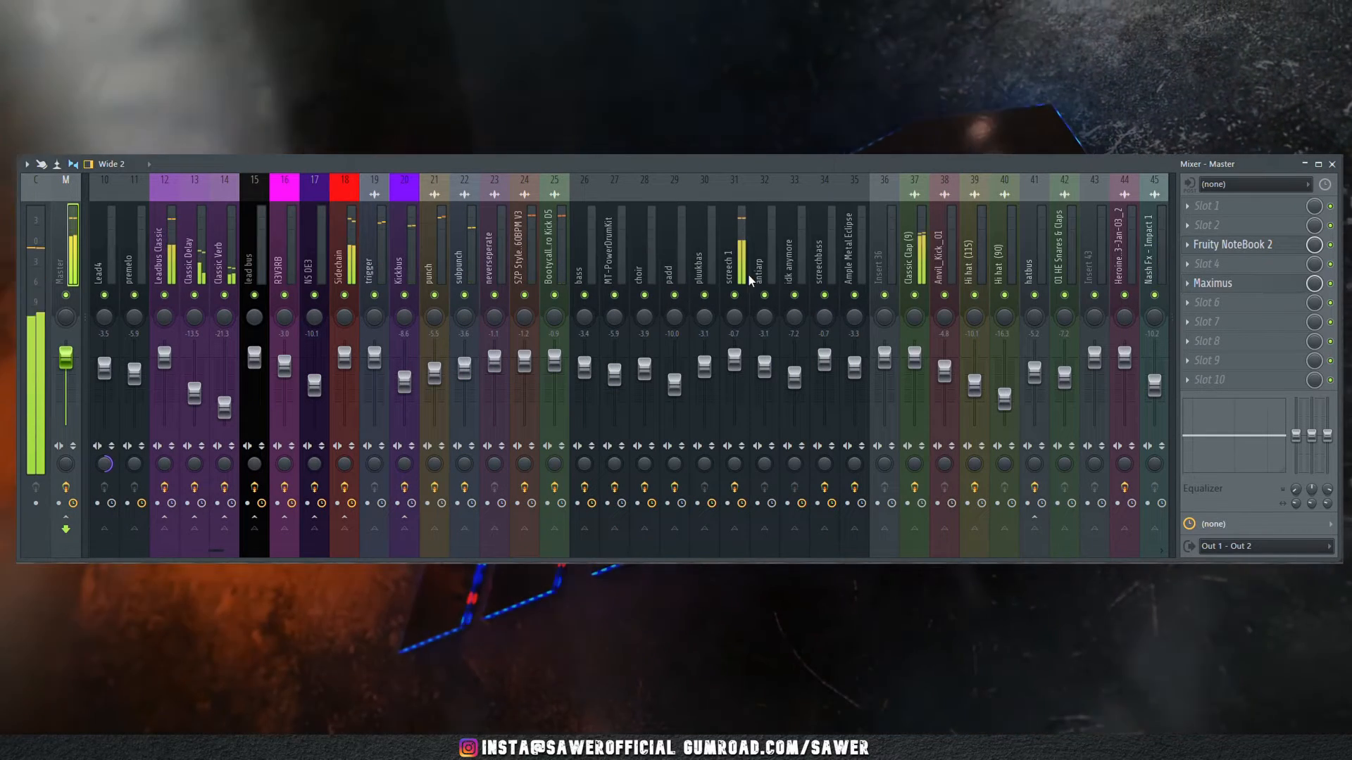
Lower the Classic Clap (9) mixer track's fader very slightly
drag(914, 358, 915, 360)
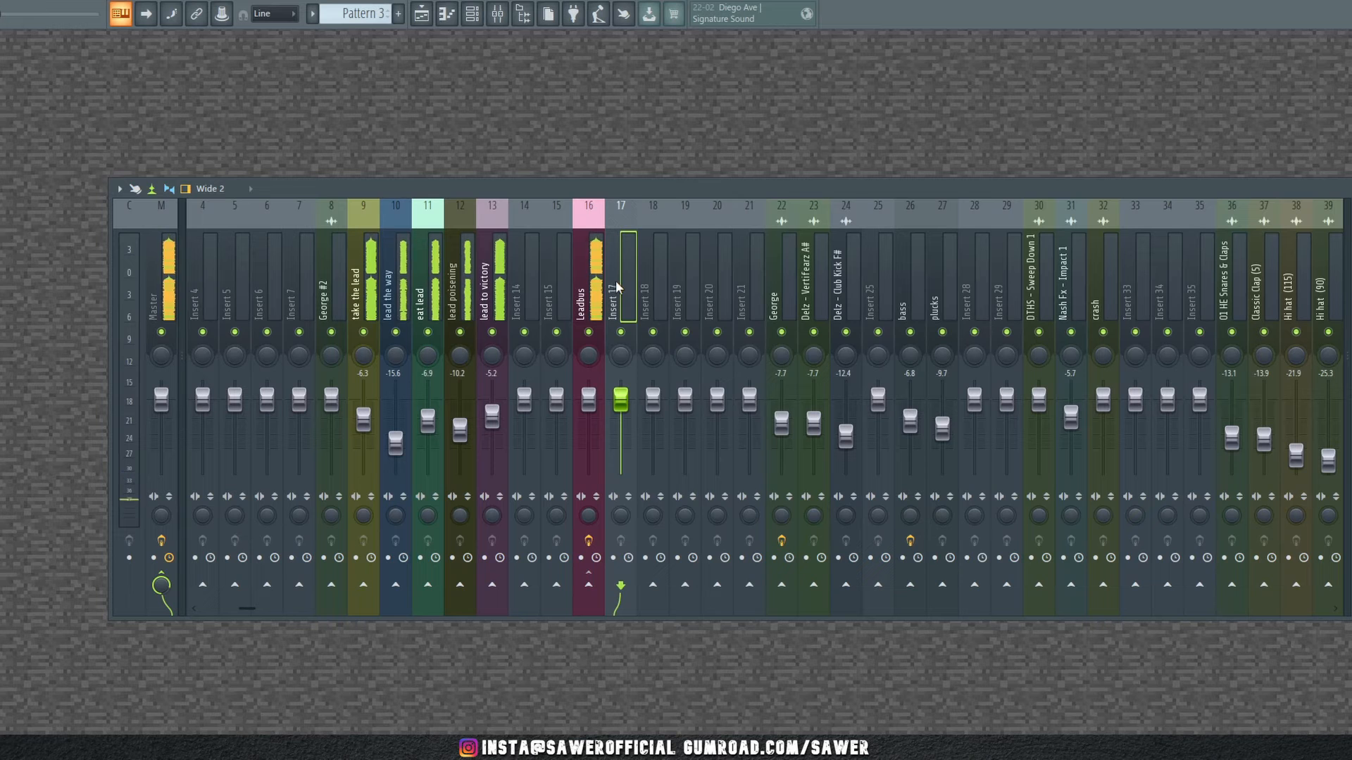
Rename mixer insert 17 as ReverbBus
right_click(616, 287)
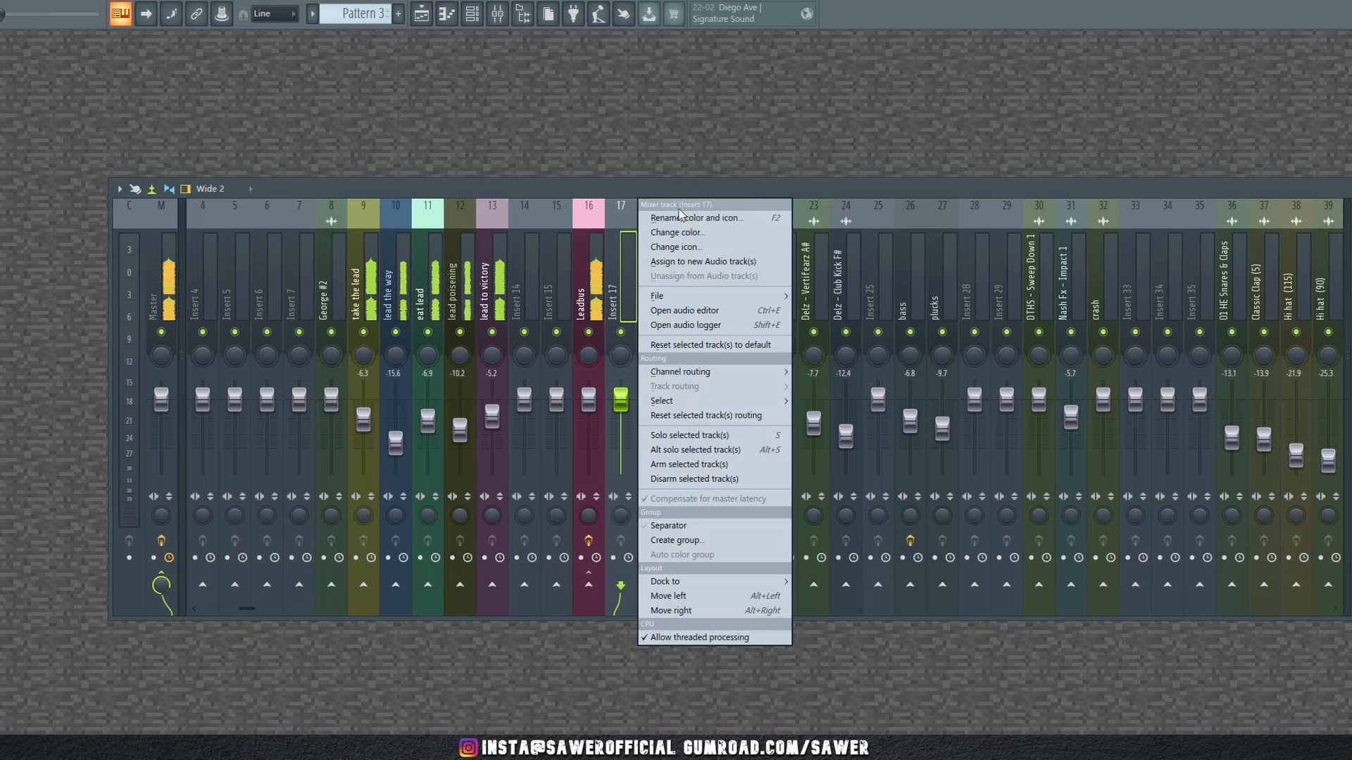
click(688, 223)
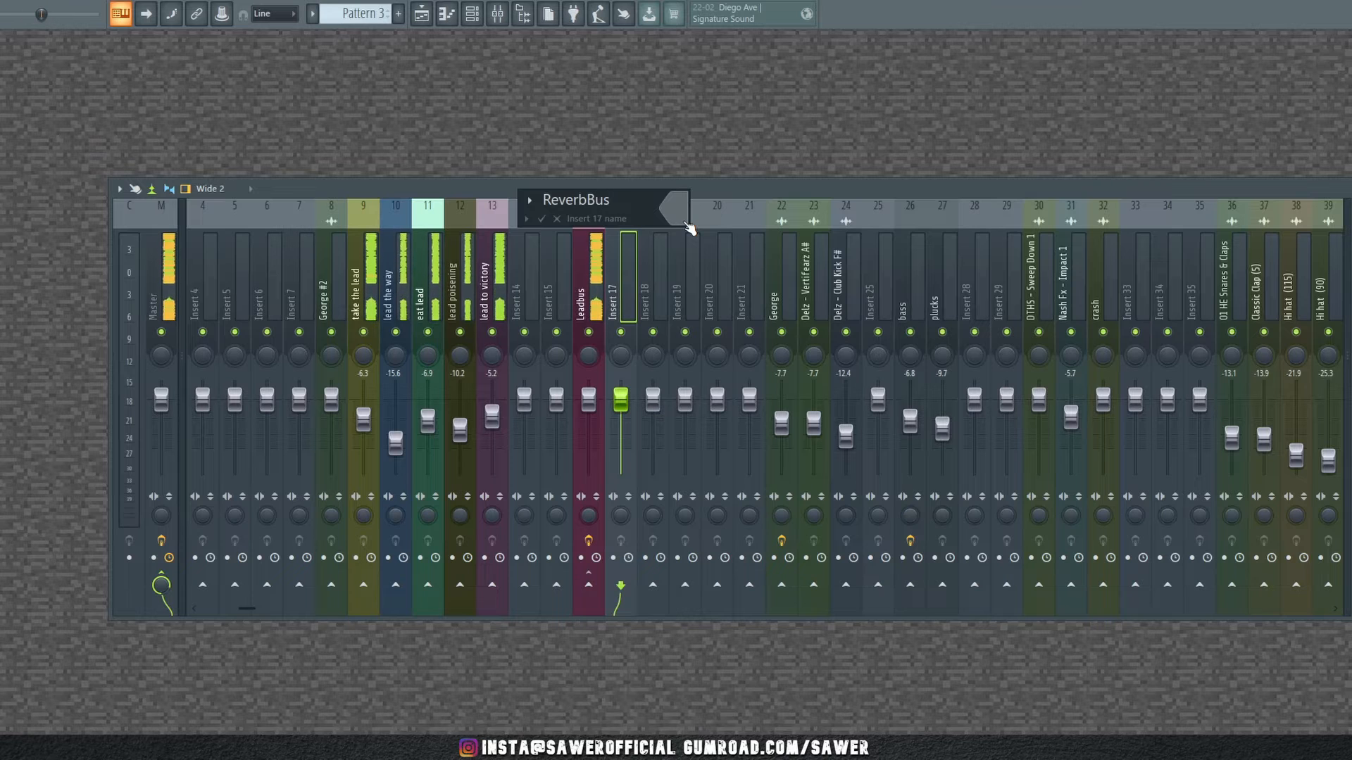
key(Return)
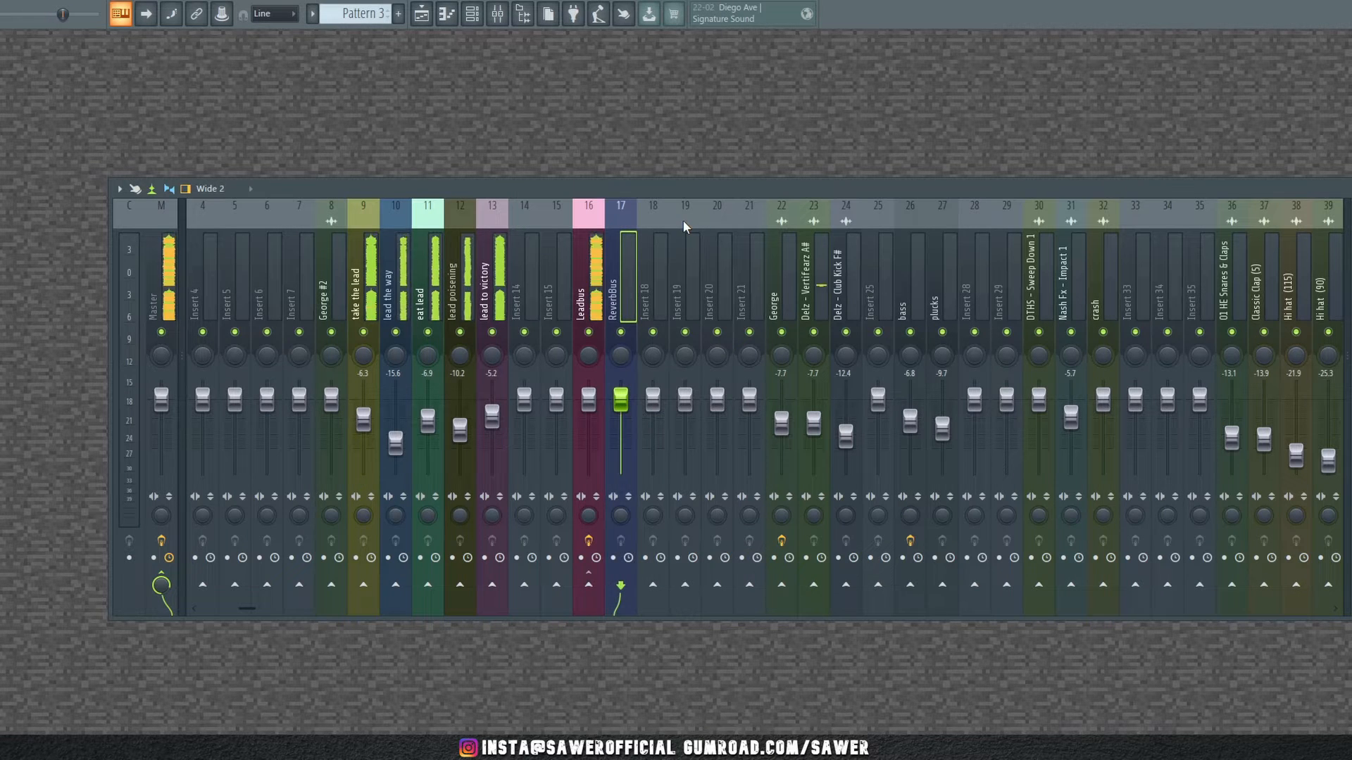
Send the Leadbus mixer track to ReverbBus and lower the ReverbBus fader to about -2.6 dB
click(590, 294)
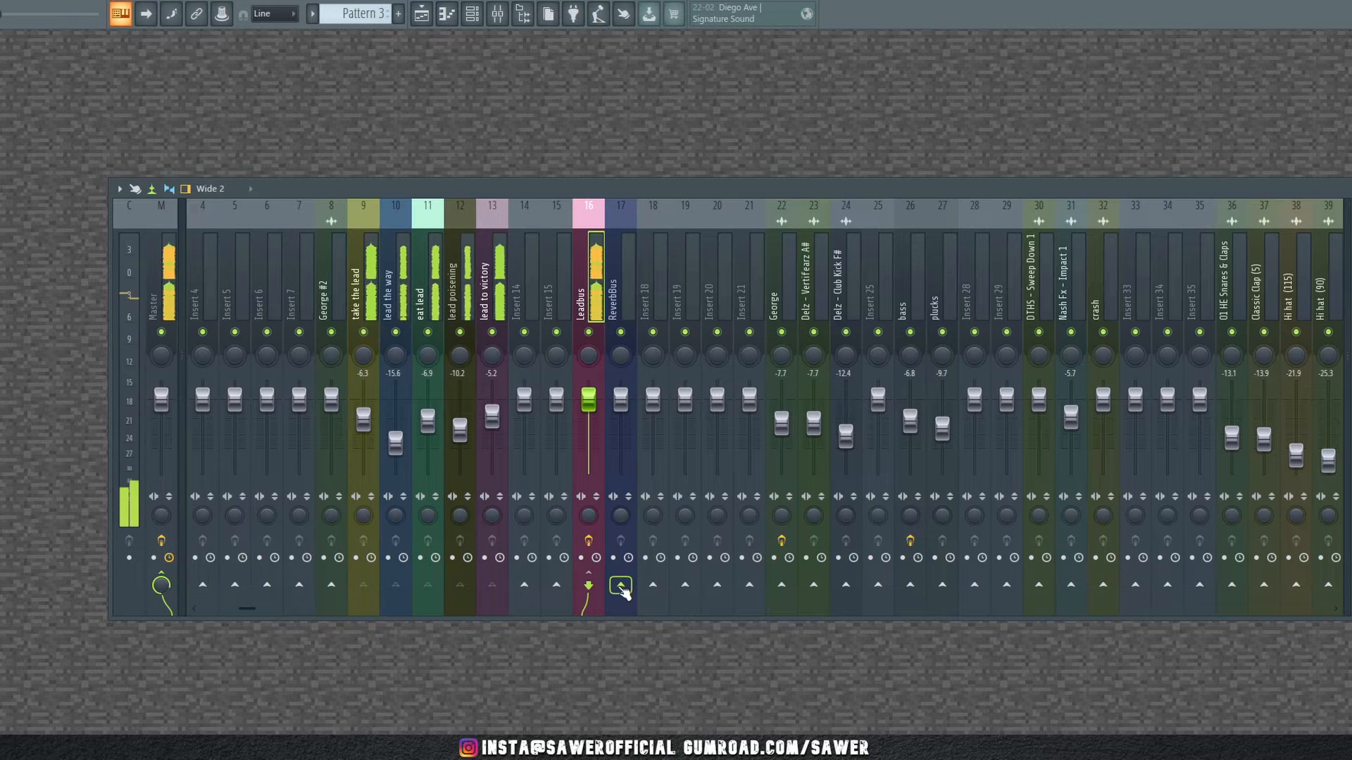
click(621, 586)
drag(623, 373, 623, 377)
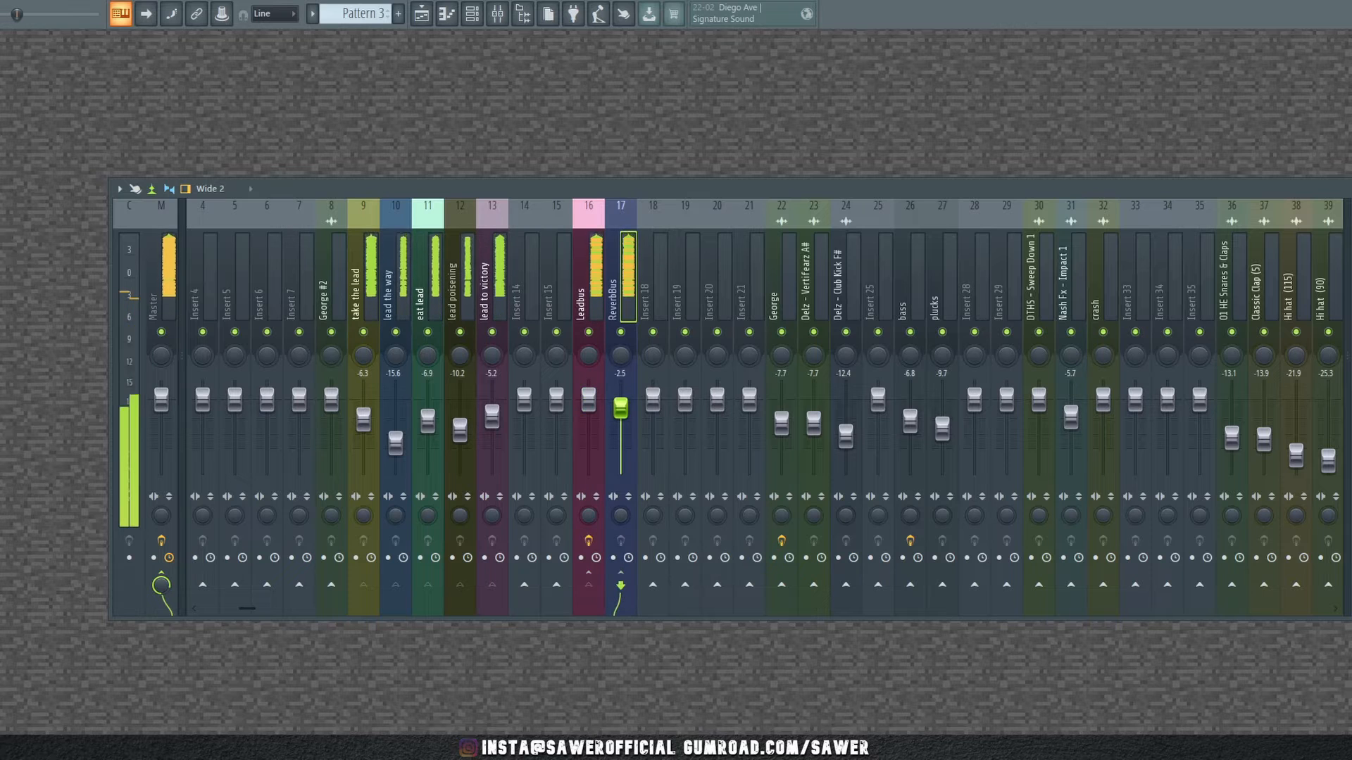
Add ValhallaRoom [64bit] to the ReverbBus track and load its LongStereoHall preset
click(1349, 233)
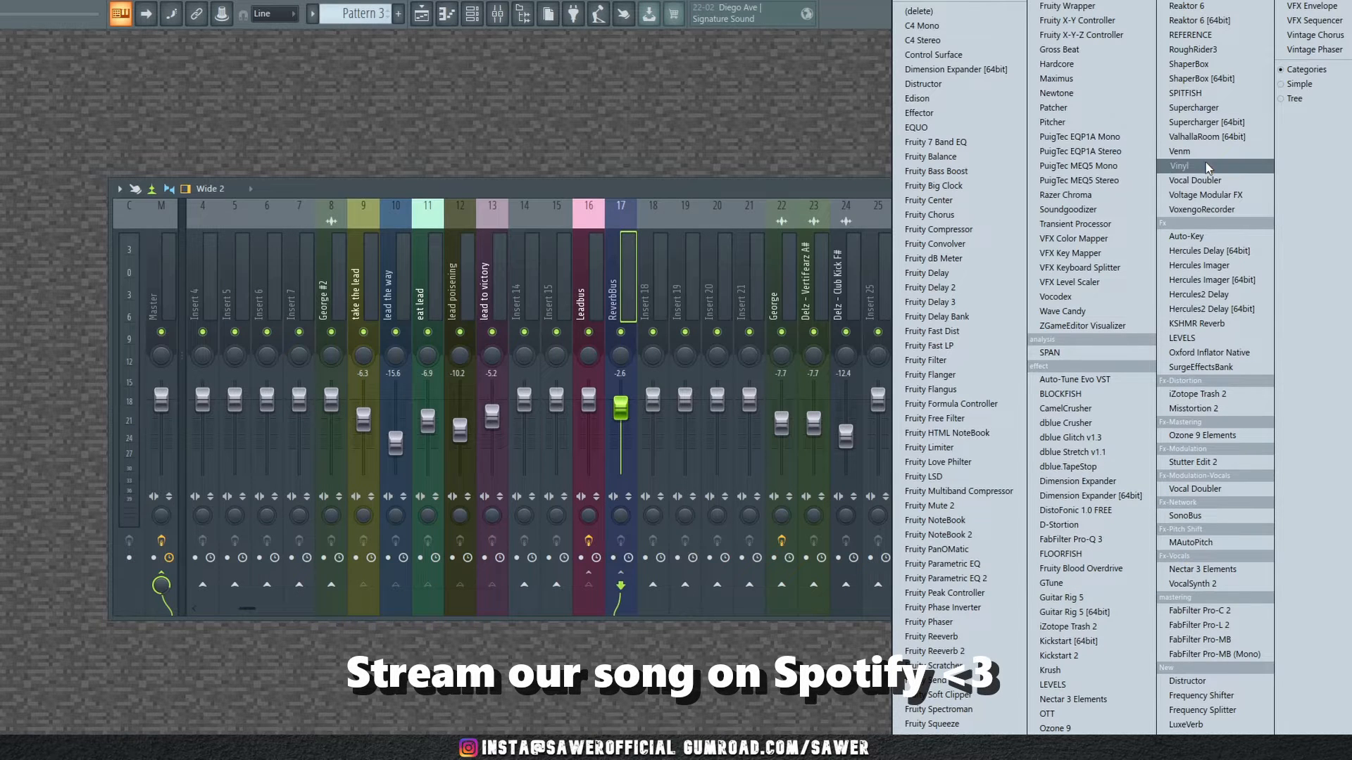
click(1211, 139)
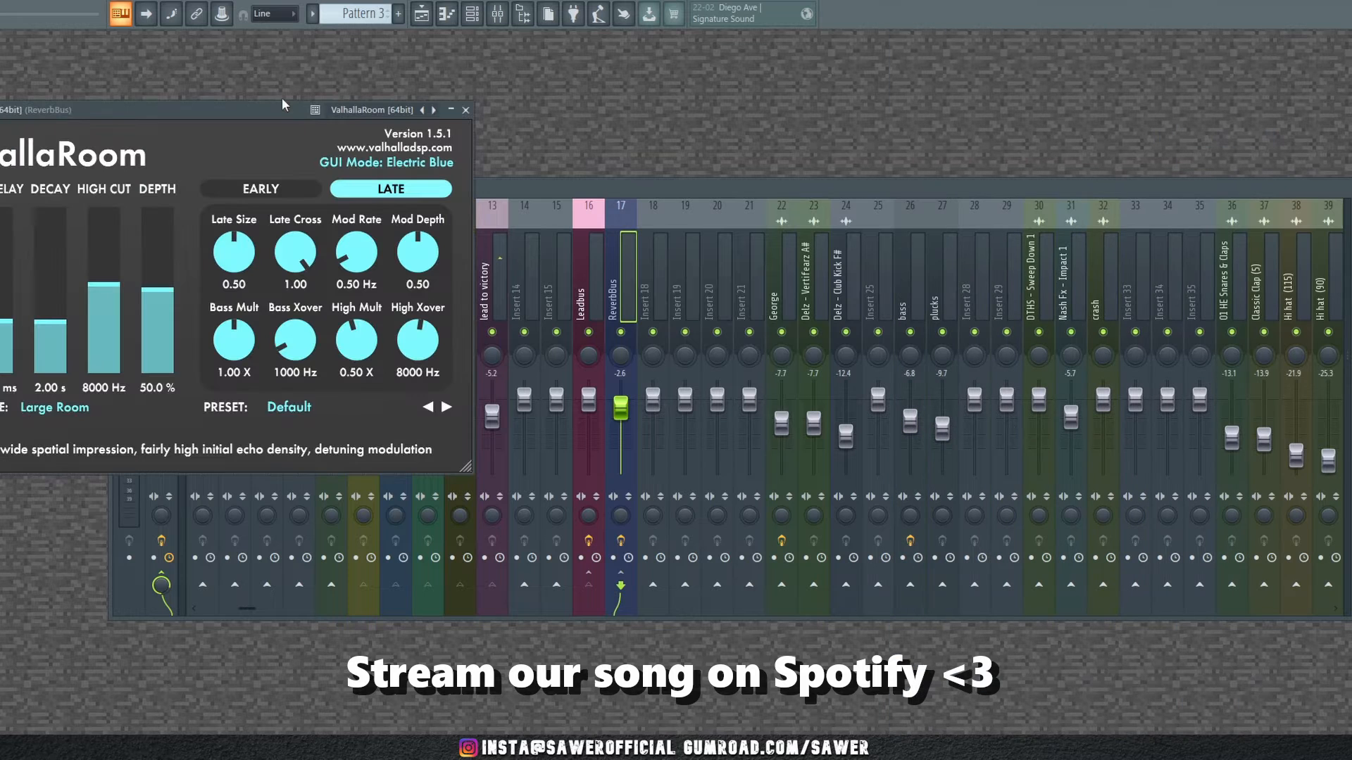
drag(271, 109, 486, 130)
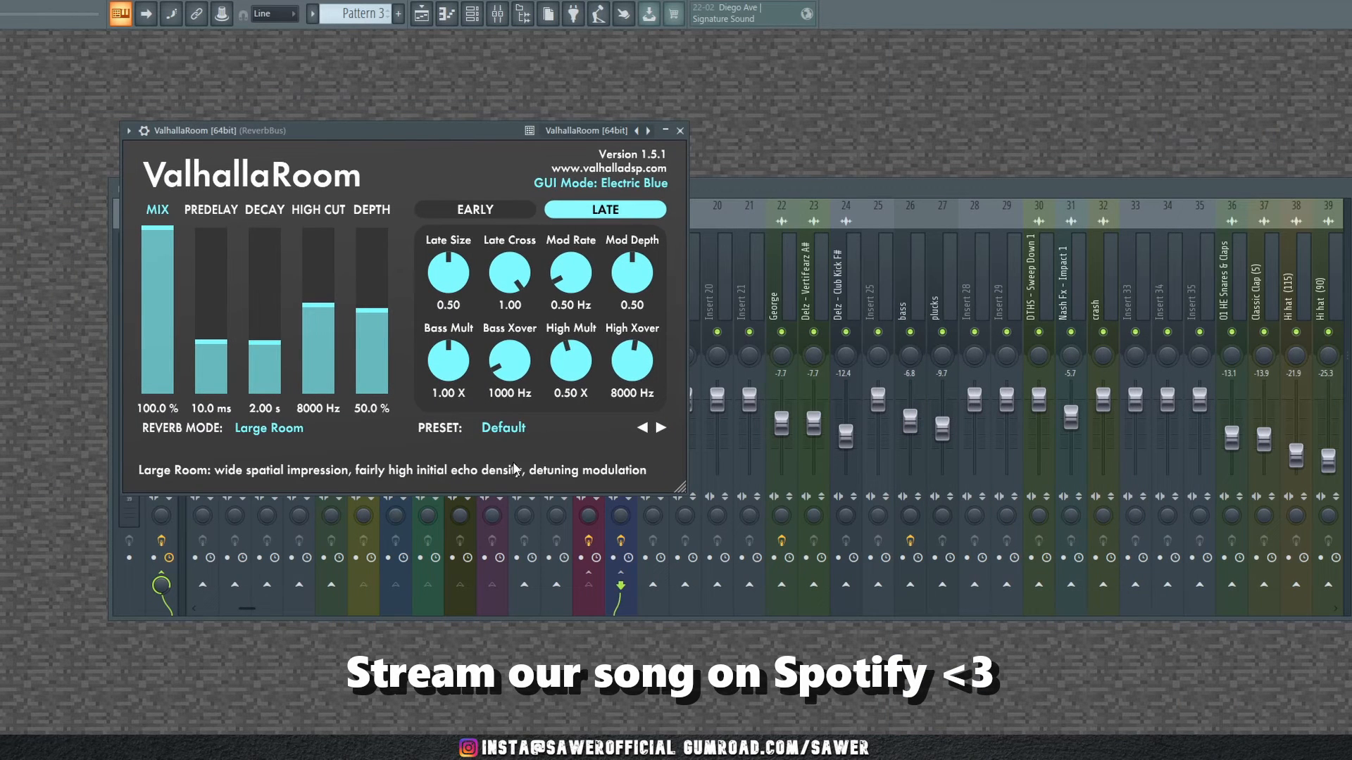
click(520, 430)
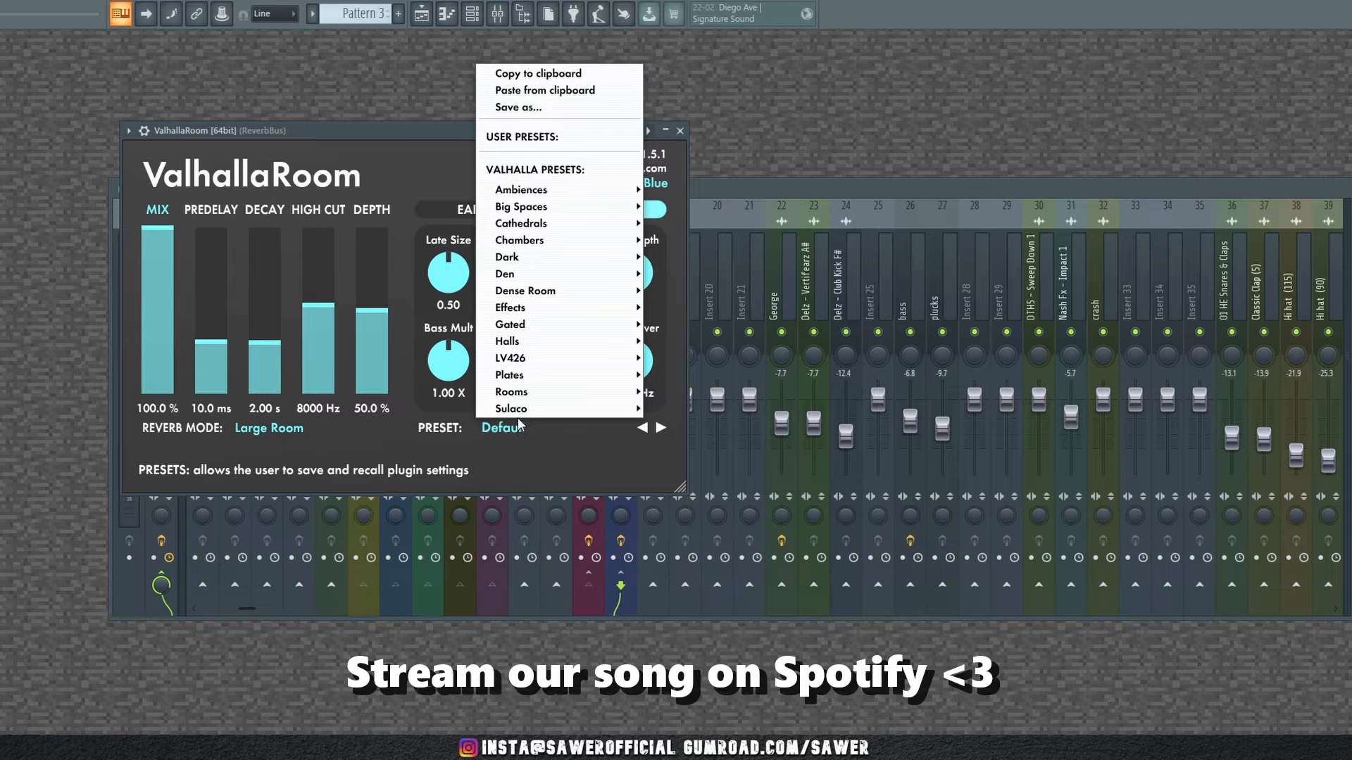
mouse_move(542, 392)
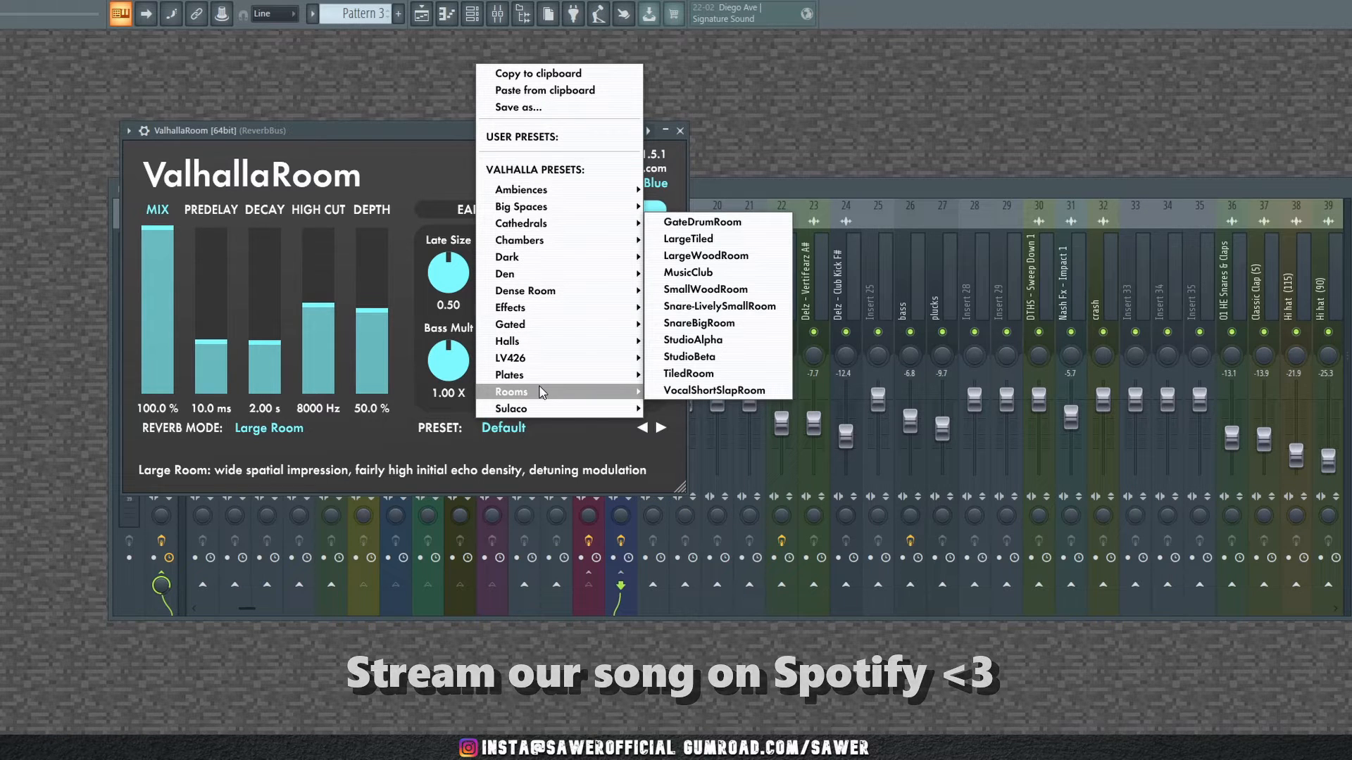
mouse_move(549, 341)
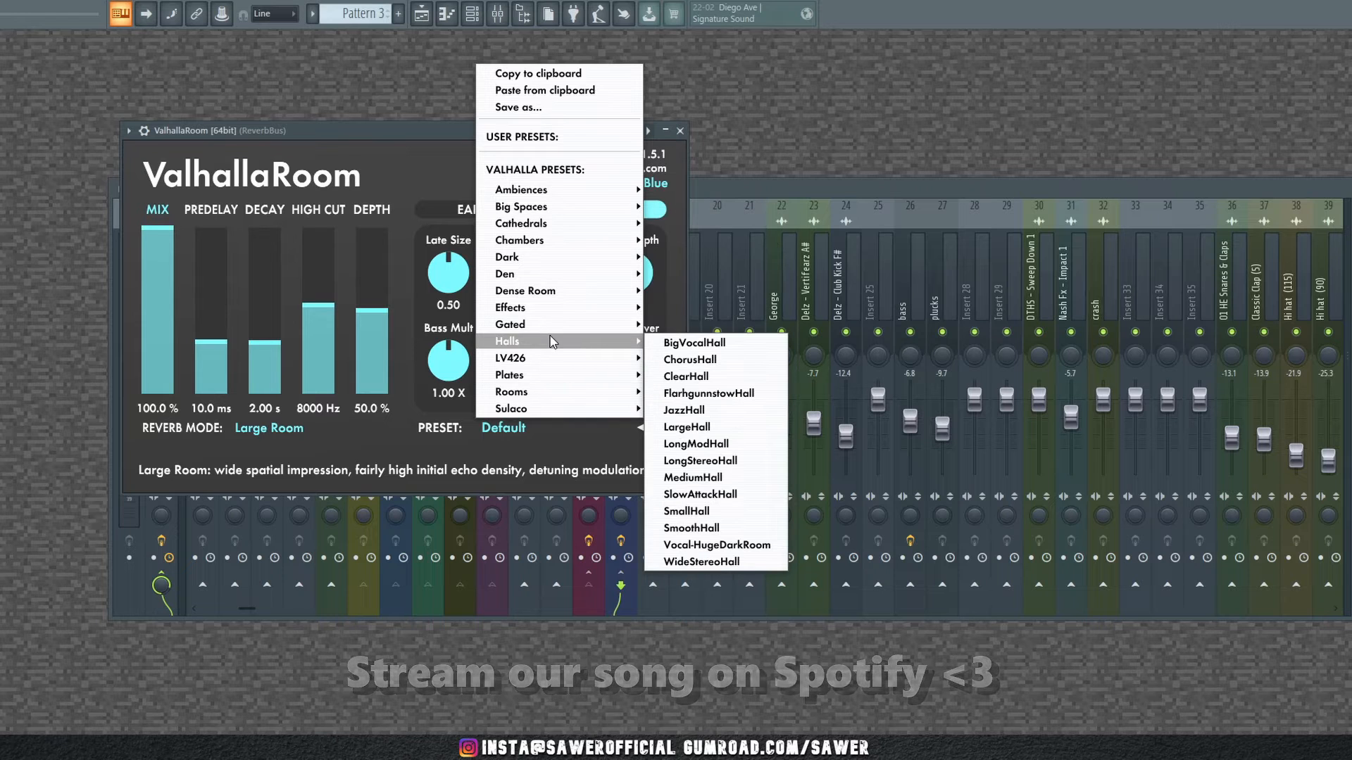
click(732, 461)
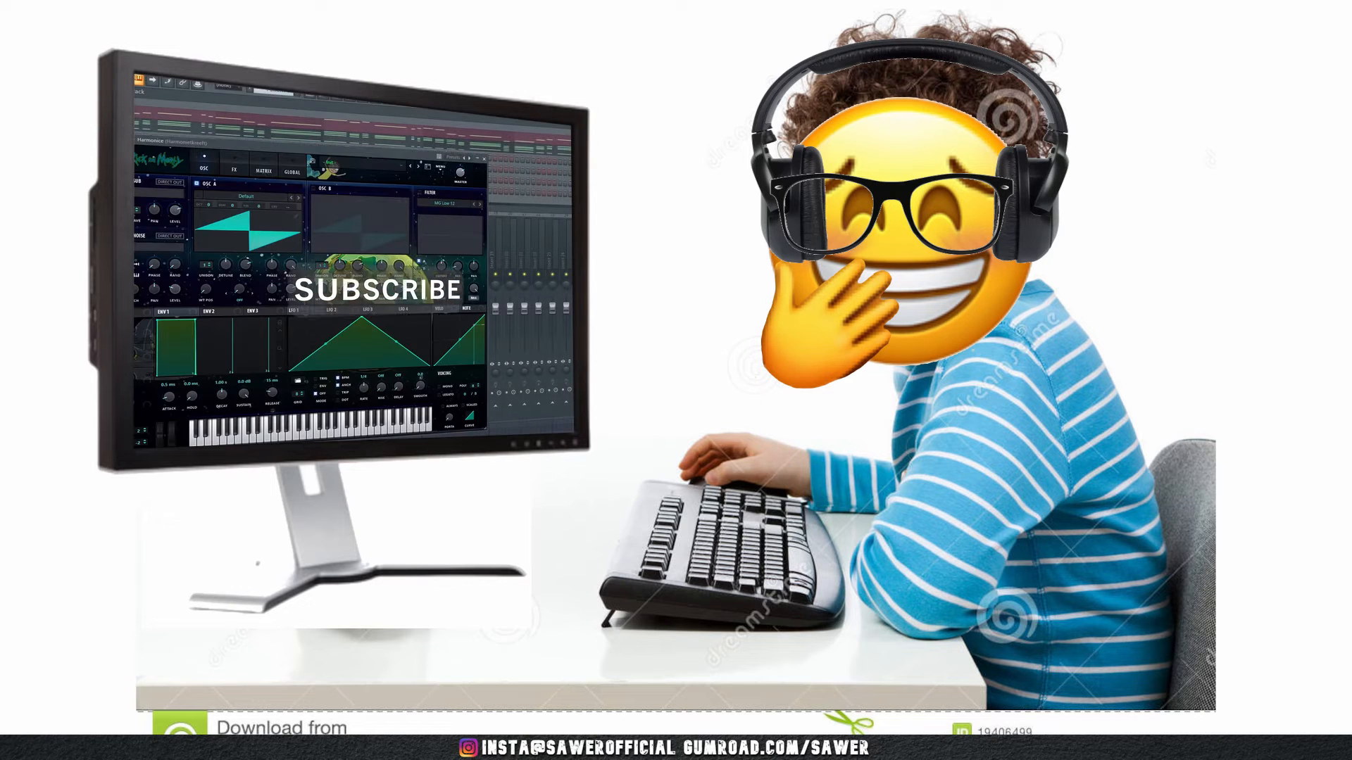
click(361, 148)
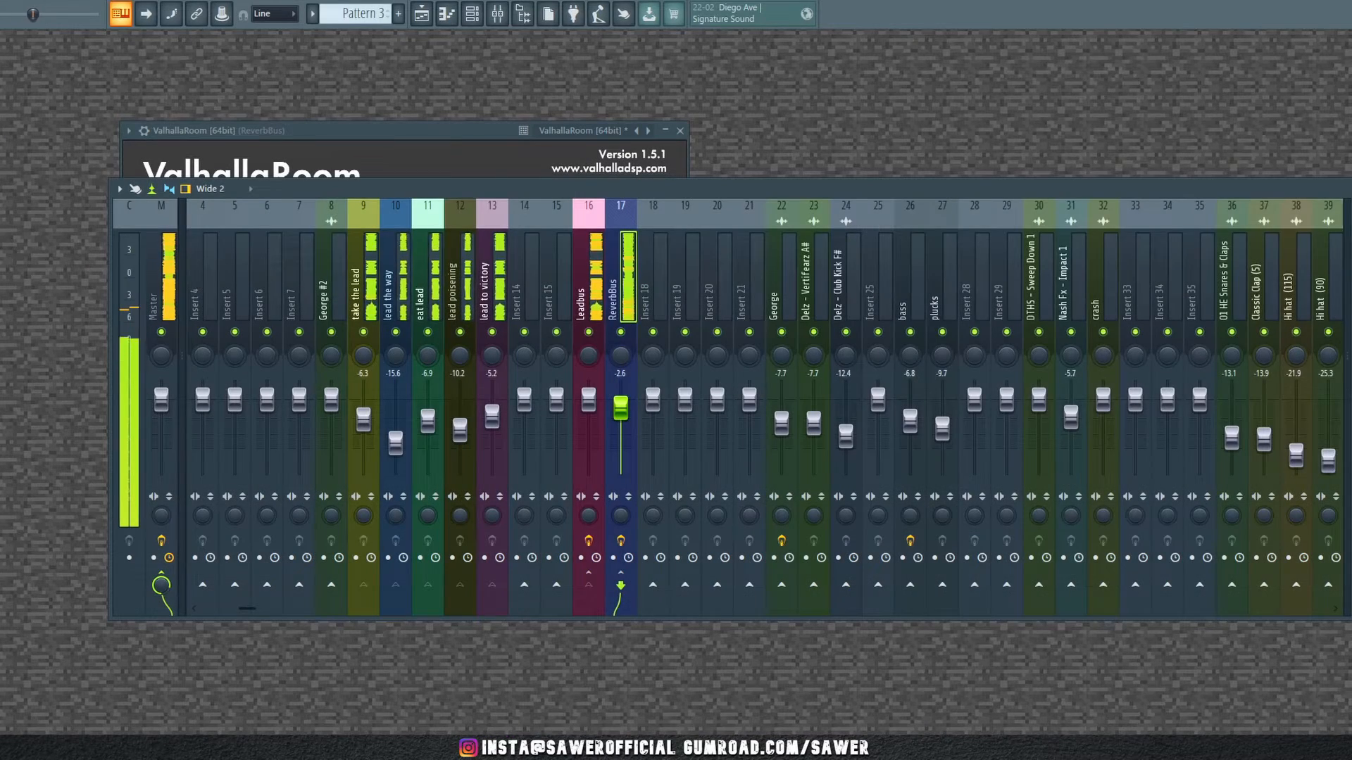
Add Fruity Limiter to the ReverbBus track and set its compressor sidechain input to 1
click(1346, 373)
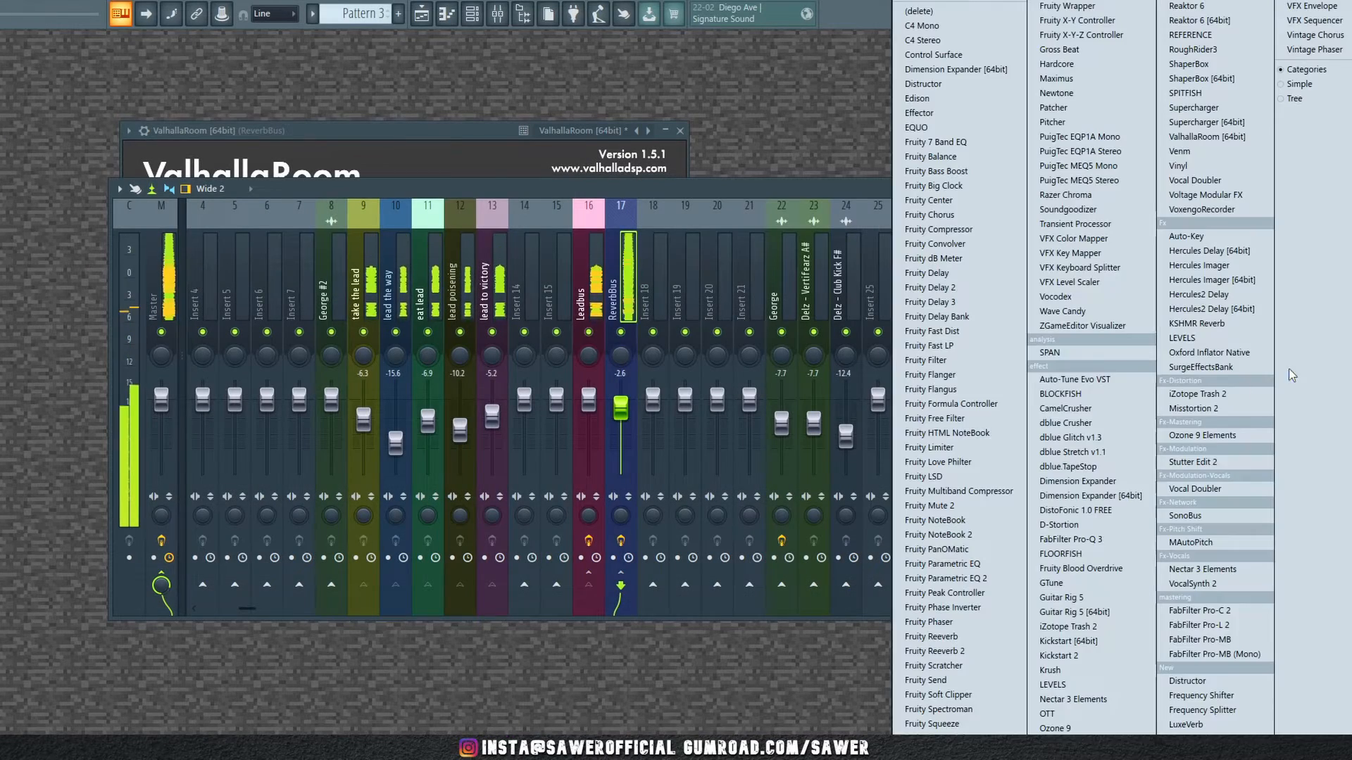
click(962, 443)
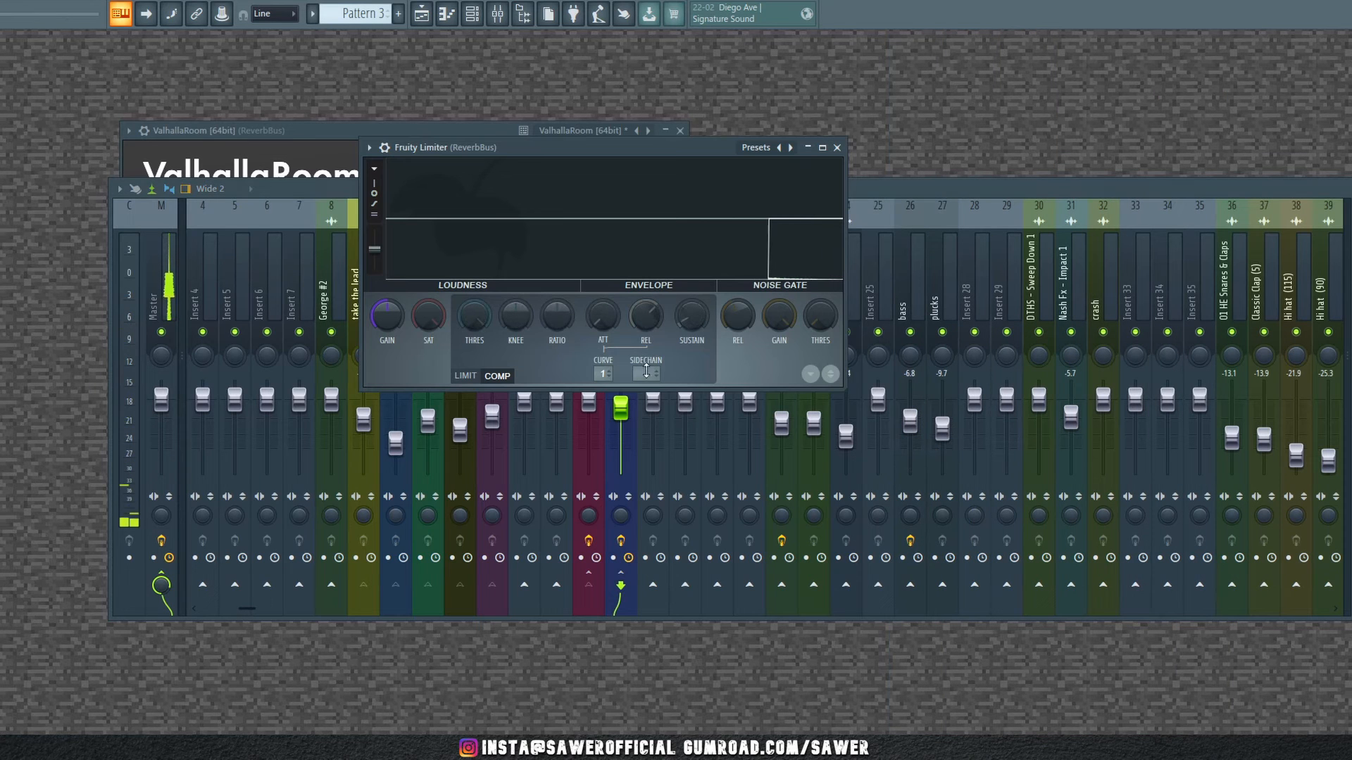
click(645, 374)
click(678, 397)
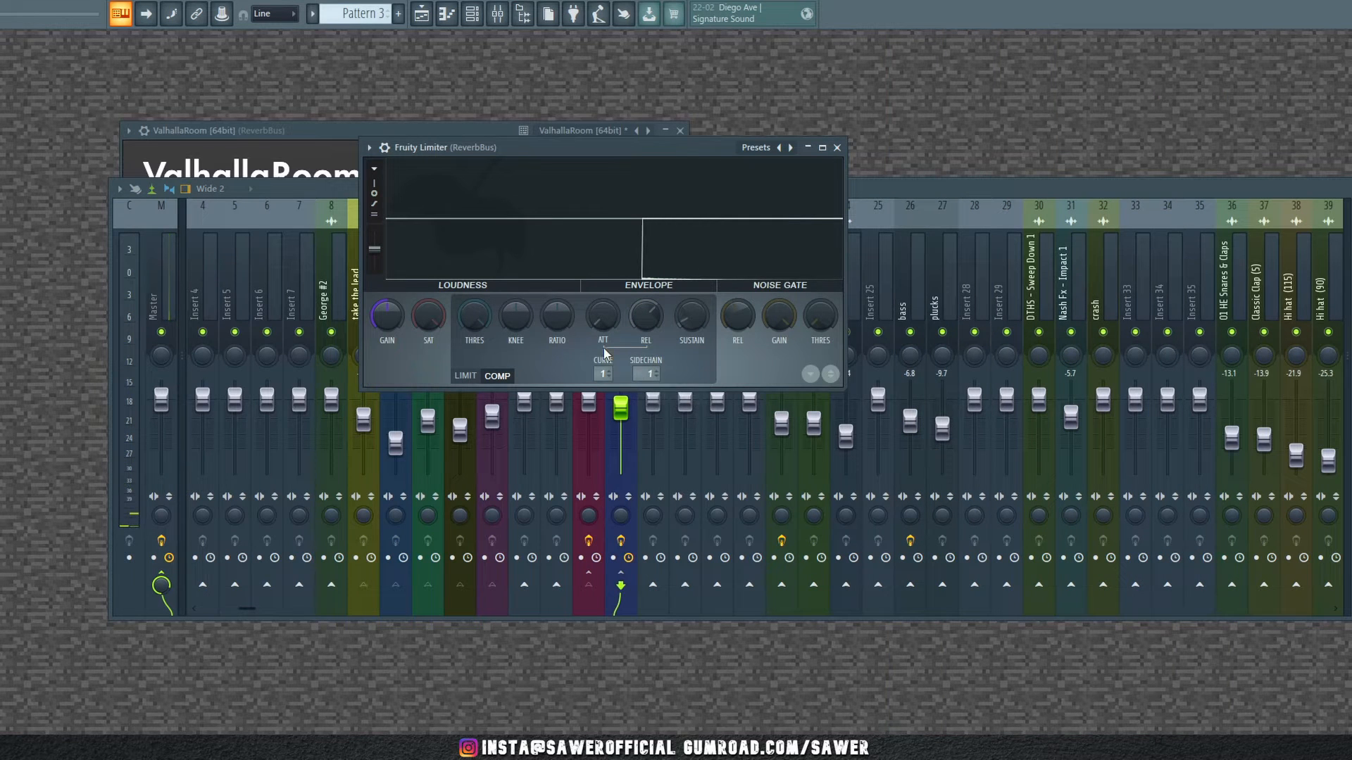
Lower the Fruity Limiter's compression threshold and raise its ratio, and bring the ReverbBus fader down to about -5 dB
drag(478, 315, 477, 366)
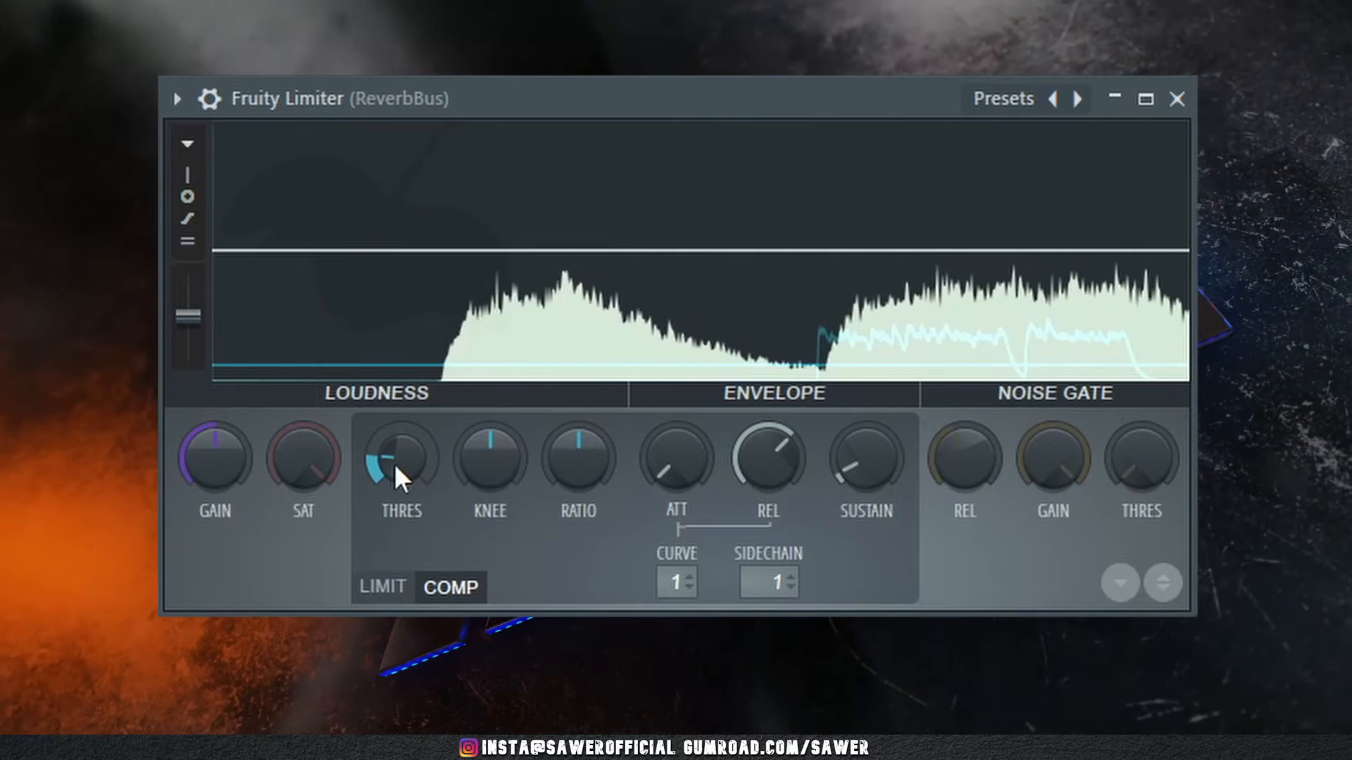
drag(577, 468, 577, 422)
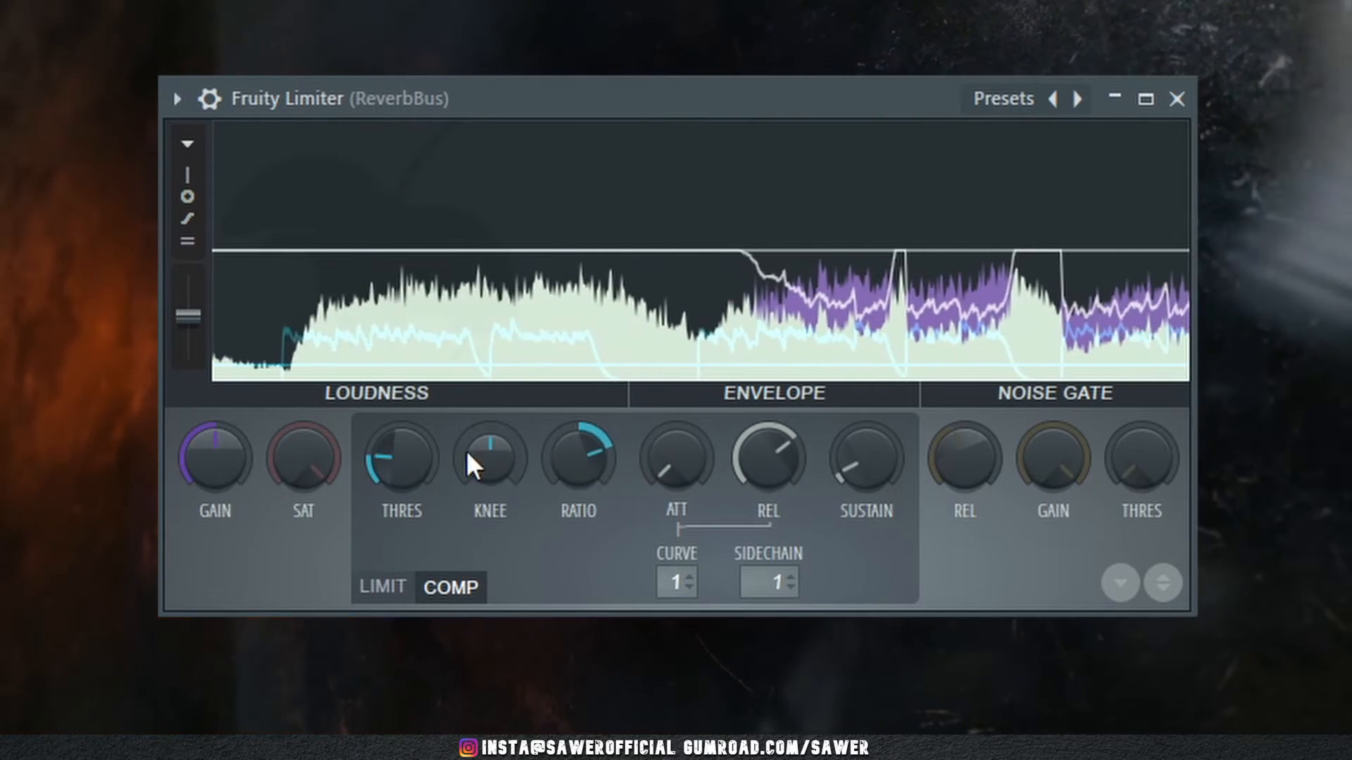
scroll(407, 452, down, 3)
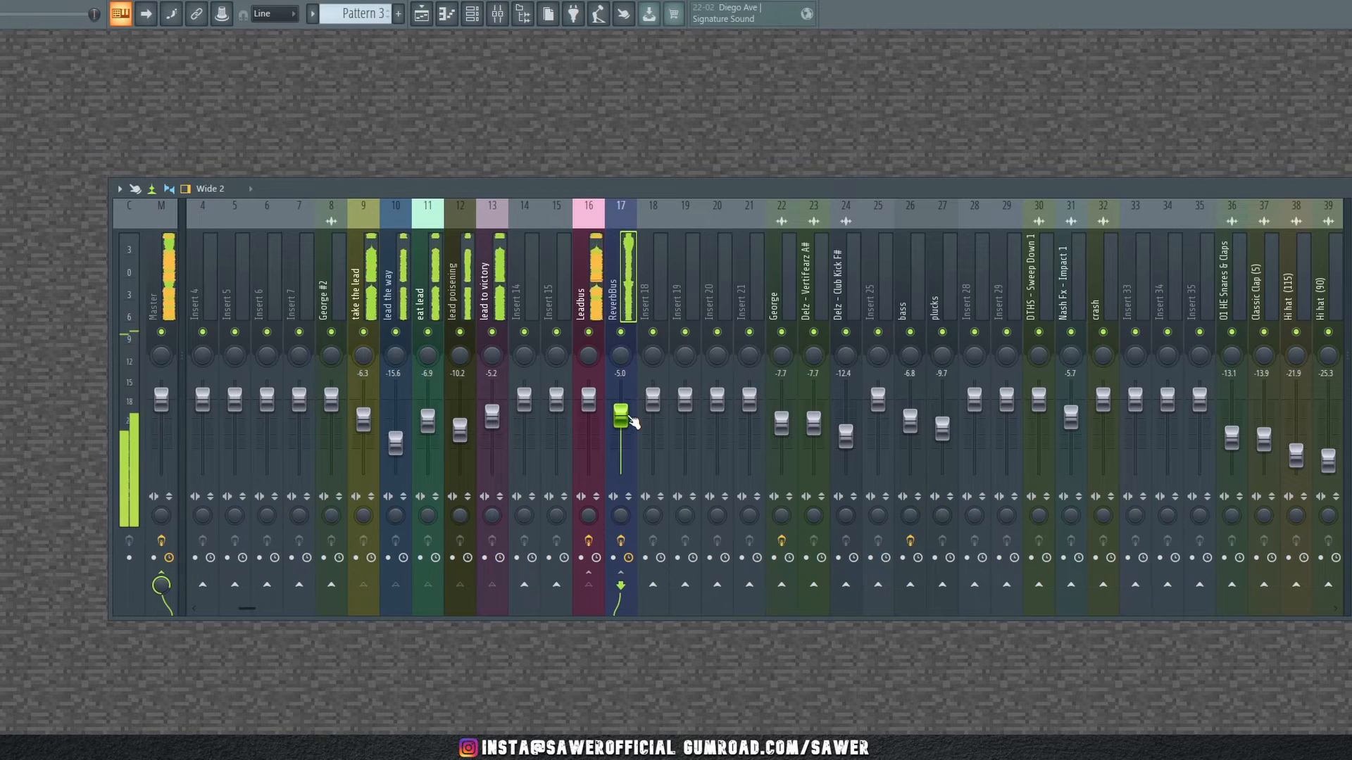
Copy the ReverbBus mixer track state onto insert 18 and rename the copy as NotReverbBus
right_click(632, 207)
mouse_move(704, 296)
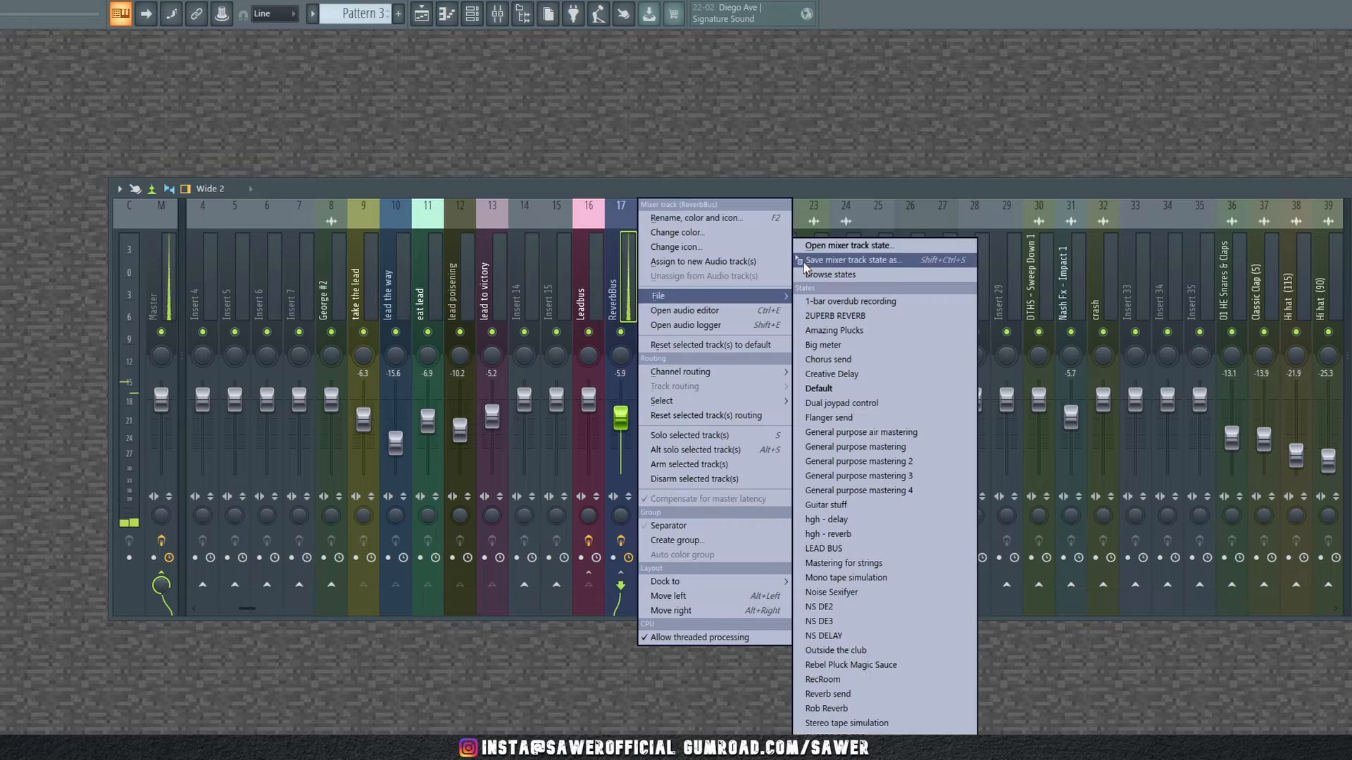
drag(799, 262, 660, 281)
right_click(661, 280)
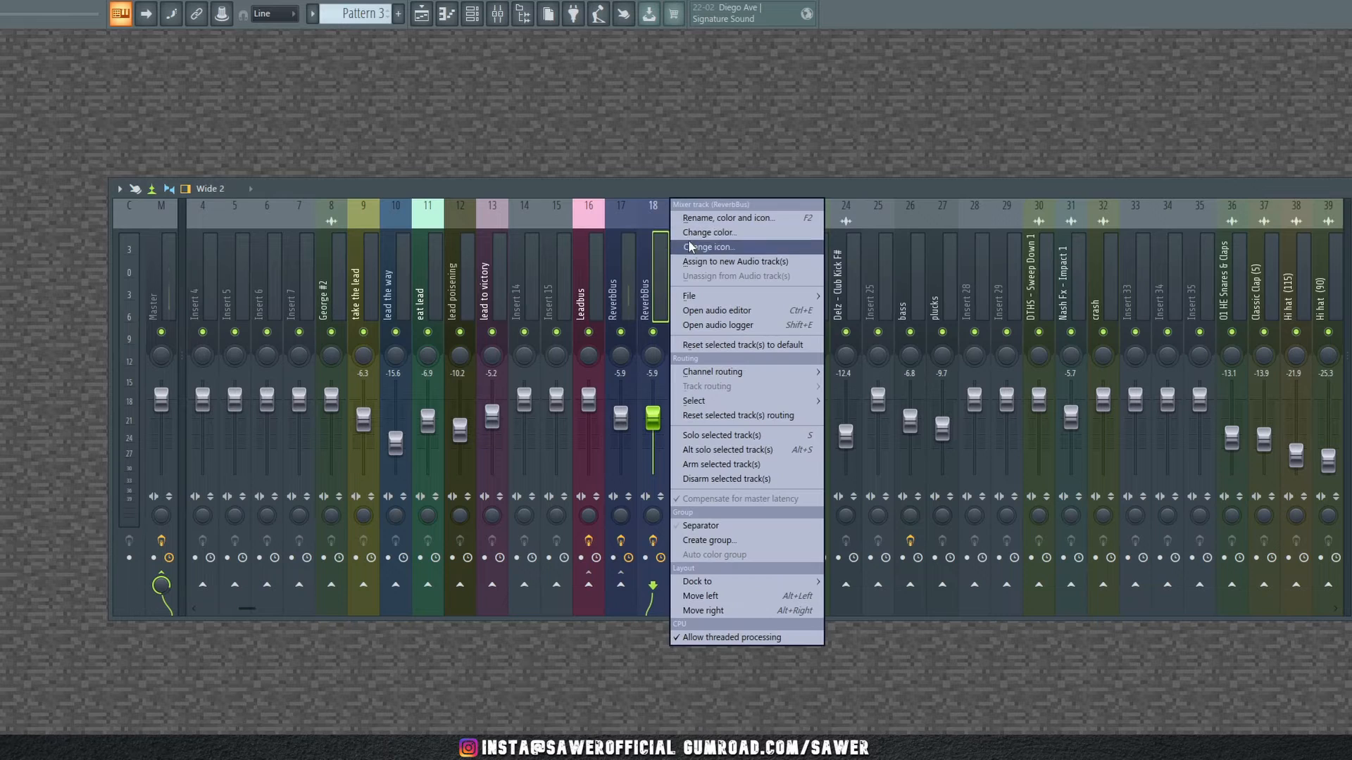
click(710, 219)
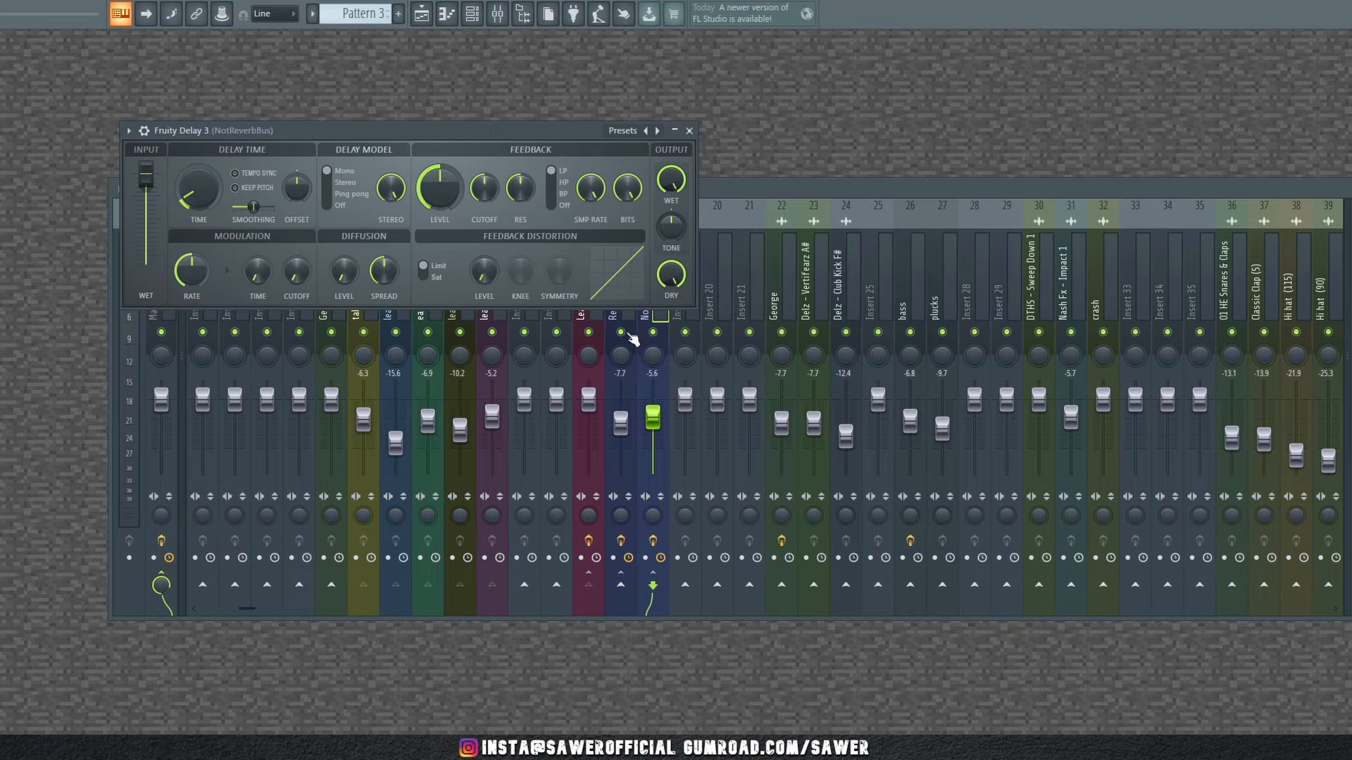
Mute the ReverbBus track, turn the dry output of NotReverbBus's Fruity Delay 3 fully down, and close the limiter window
click(621, 333)
click(537, 131)
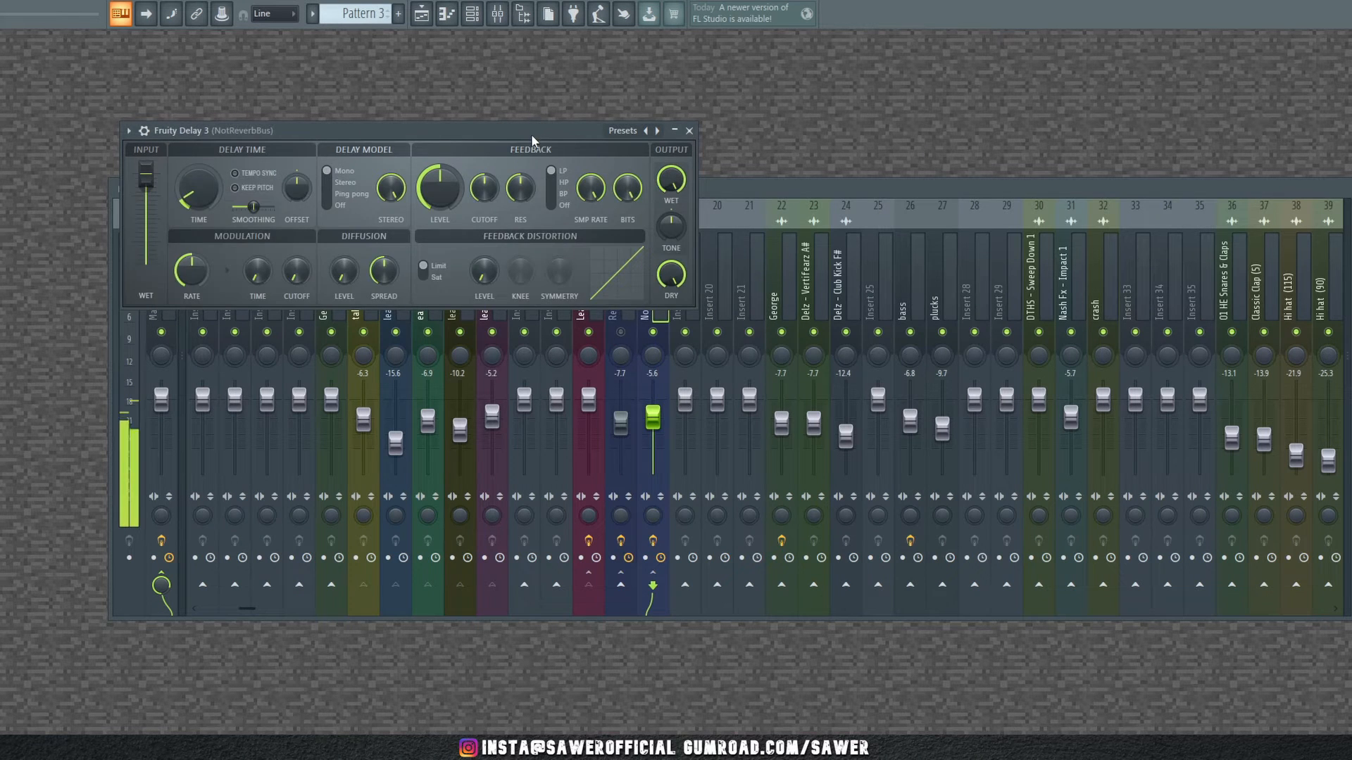
drag(532, 137, 711, 129)
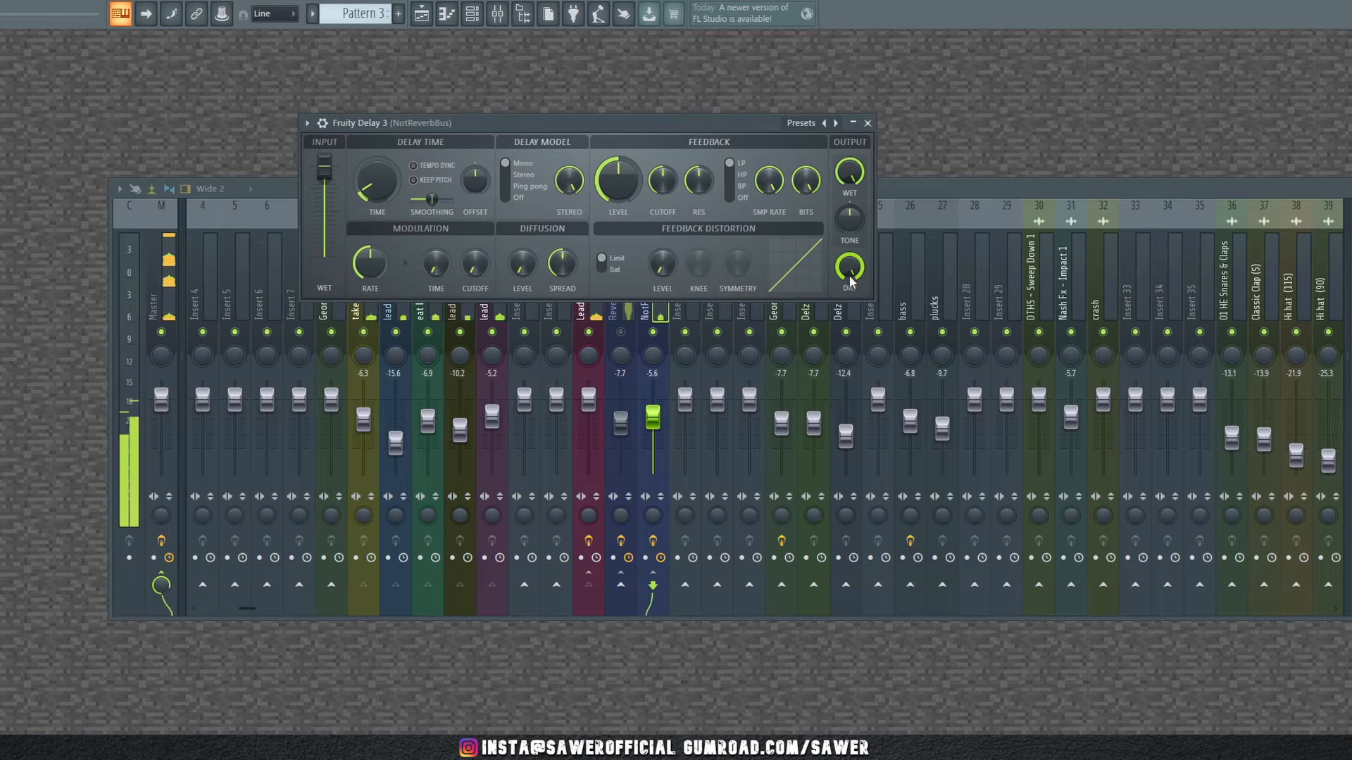
drag(849, 267, 850, 281)
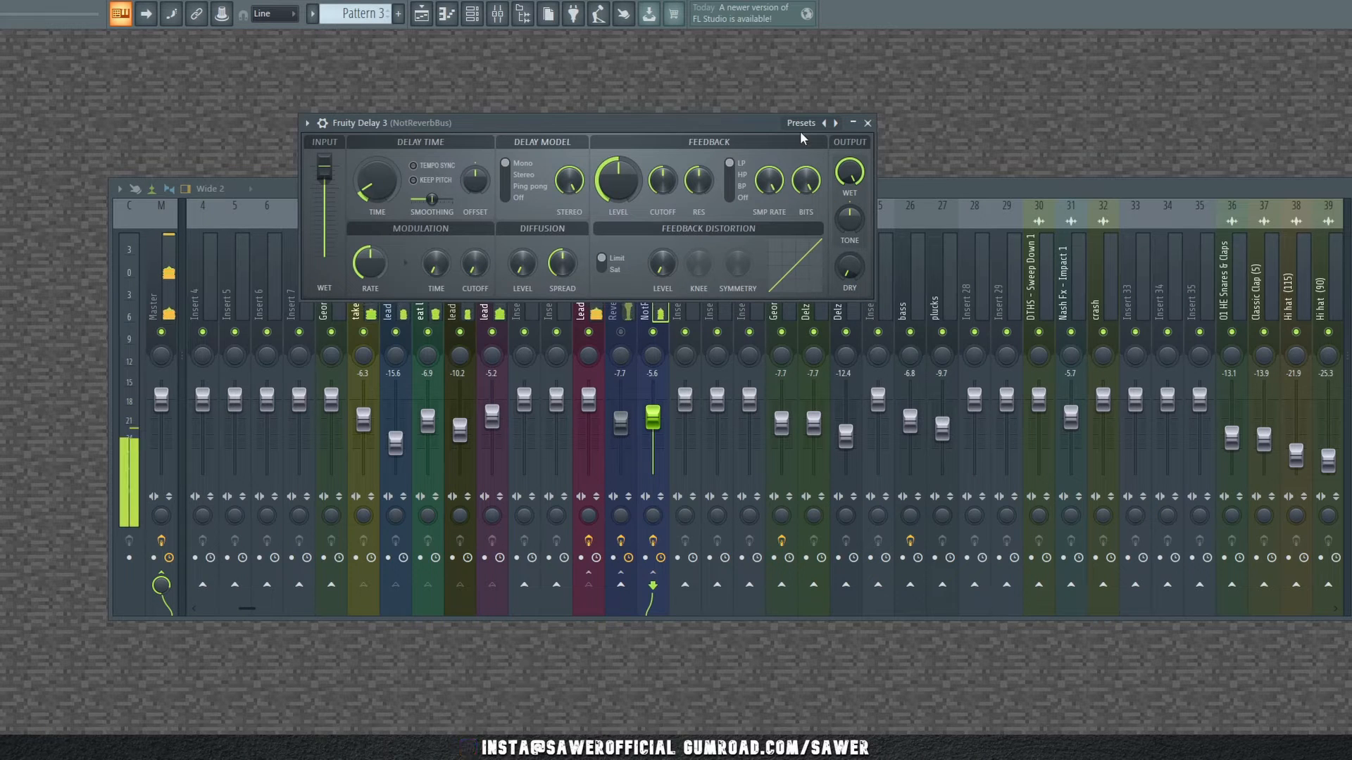
drag(739, 120, 741, 224)
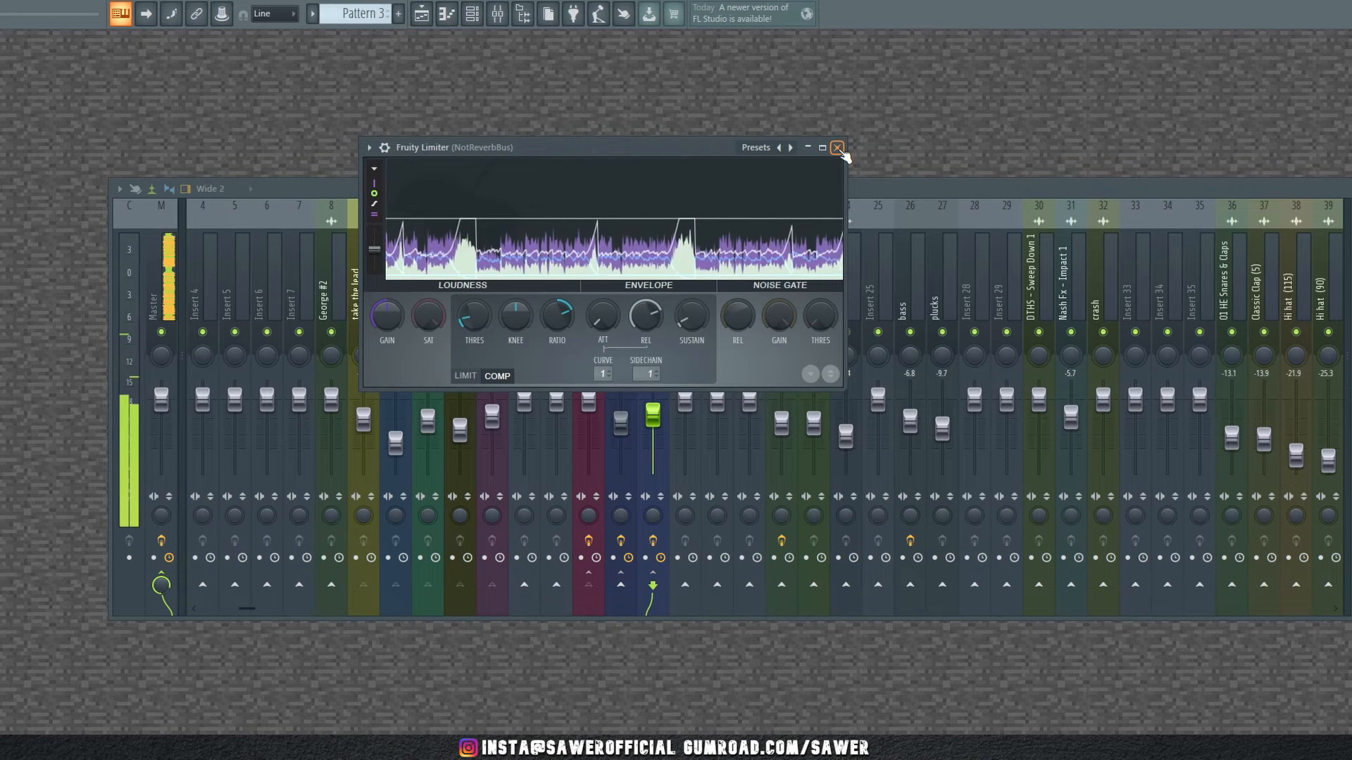
click(837, 148)
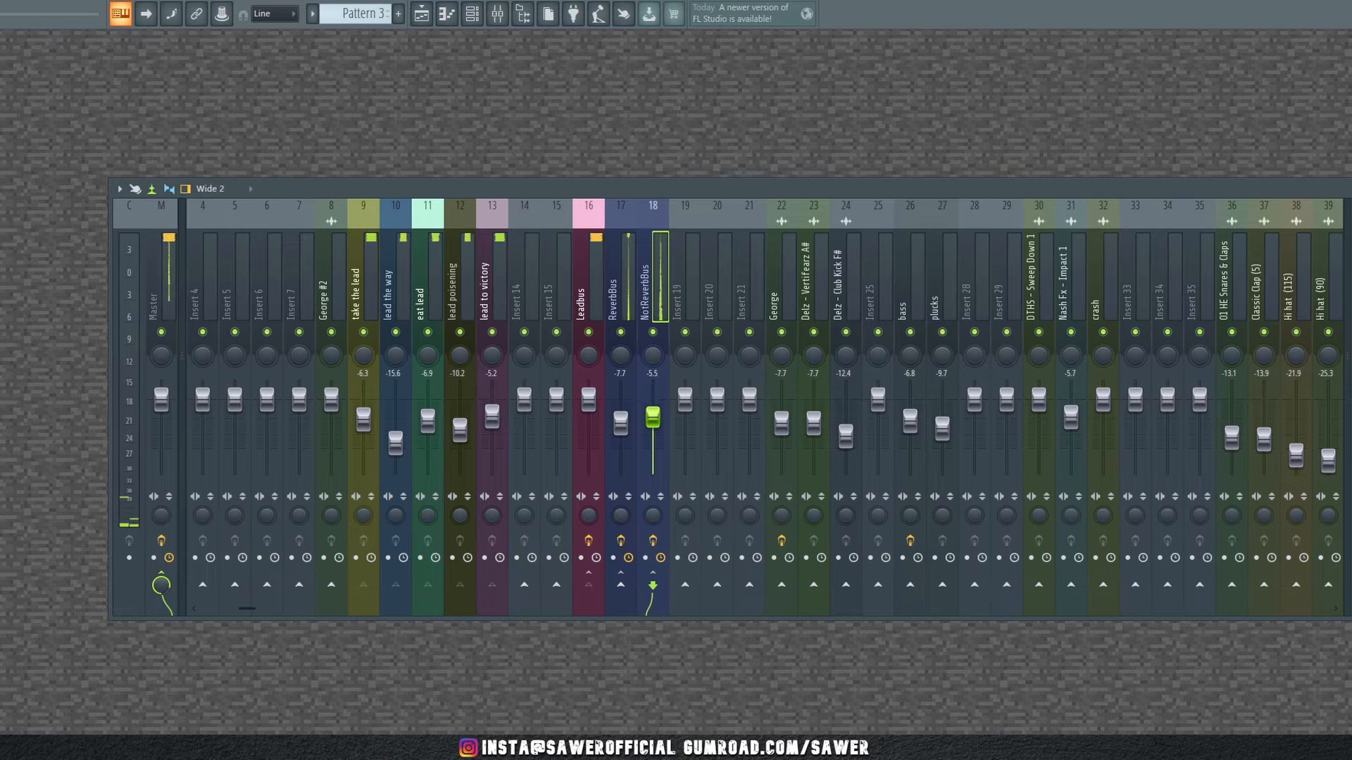
Set the ReverbBus fader to about -7.1 dB and open the track options of mixer insert 19
click(620, 422)
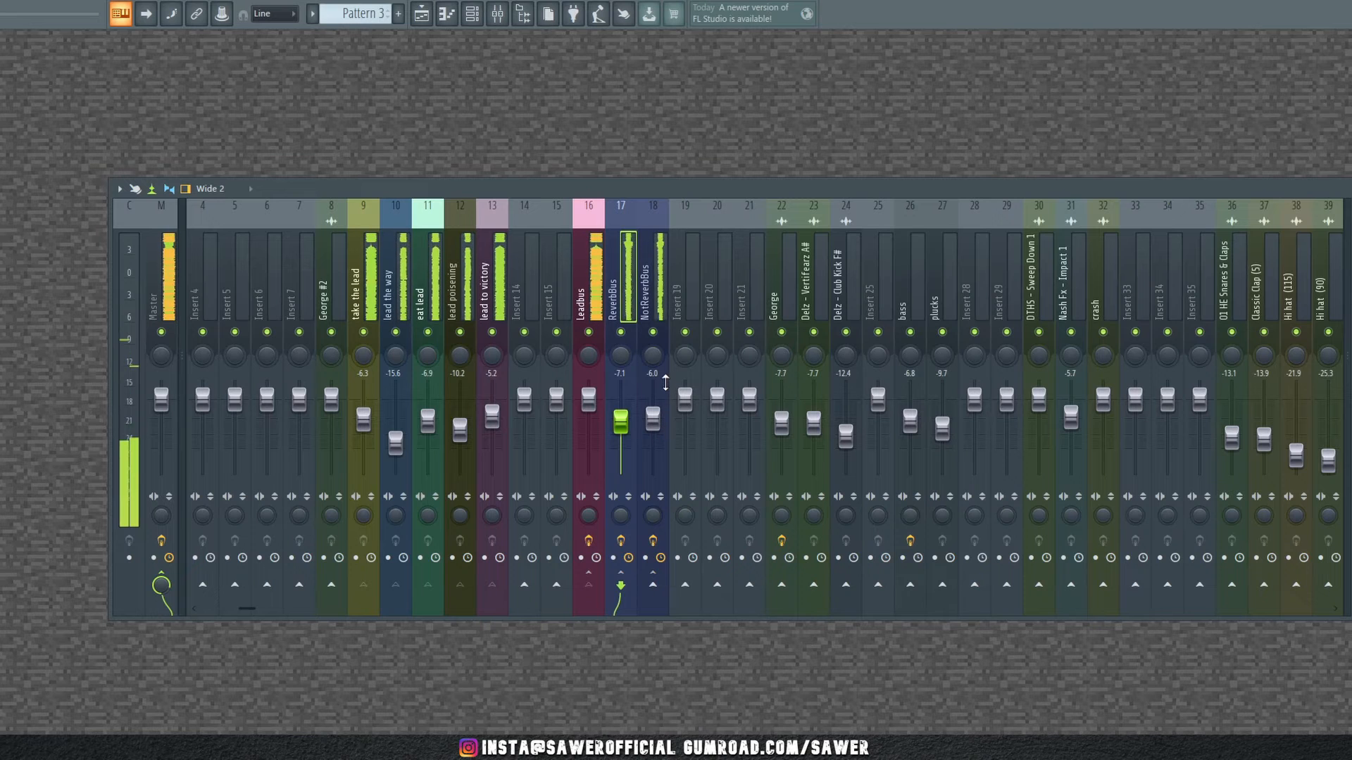
click(686, 286)
right_click(686, 286)
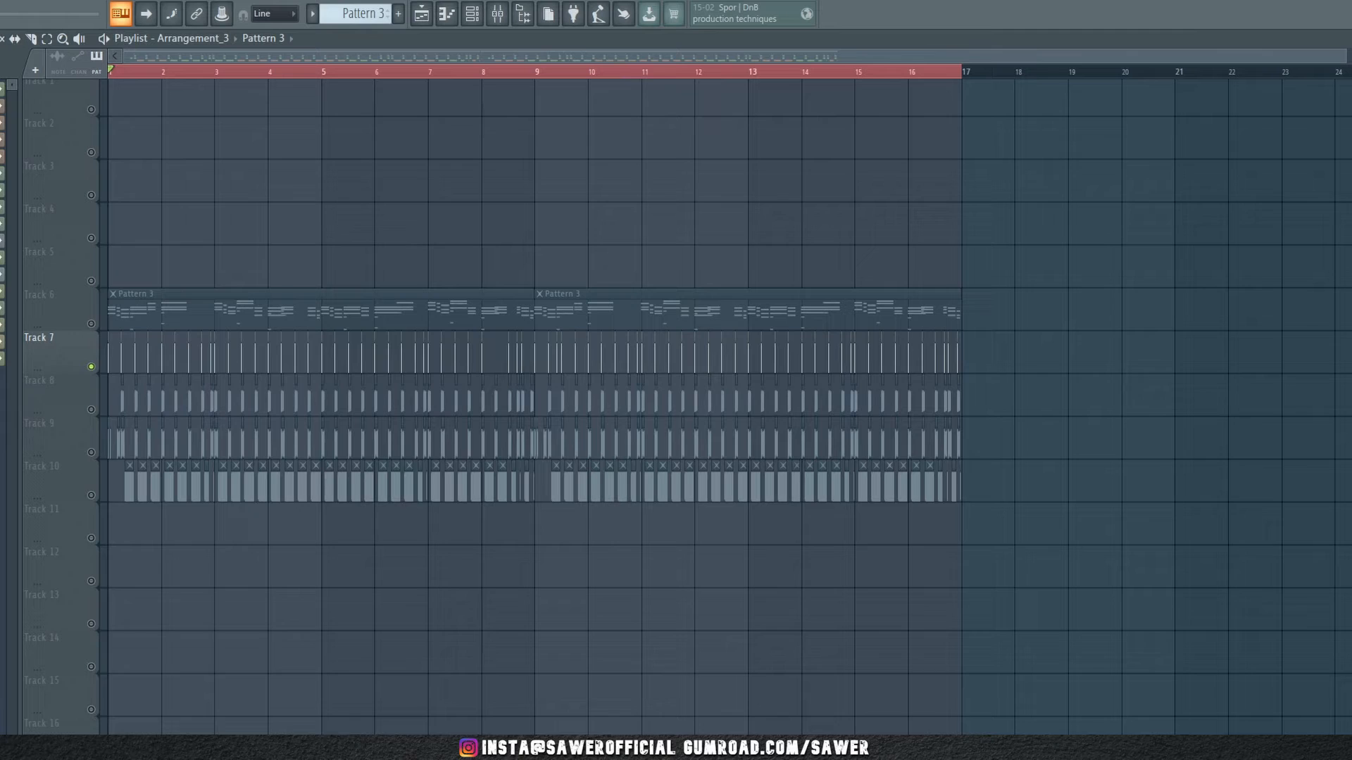
Play the arrangement briefly and inspect the GB_Games - Zaag Kick 01 channel's sample settings from the channel rack
key(space)
key(space)
click(474, 12)
key(space)
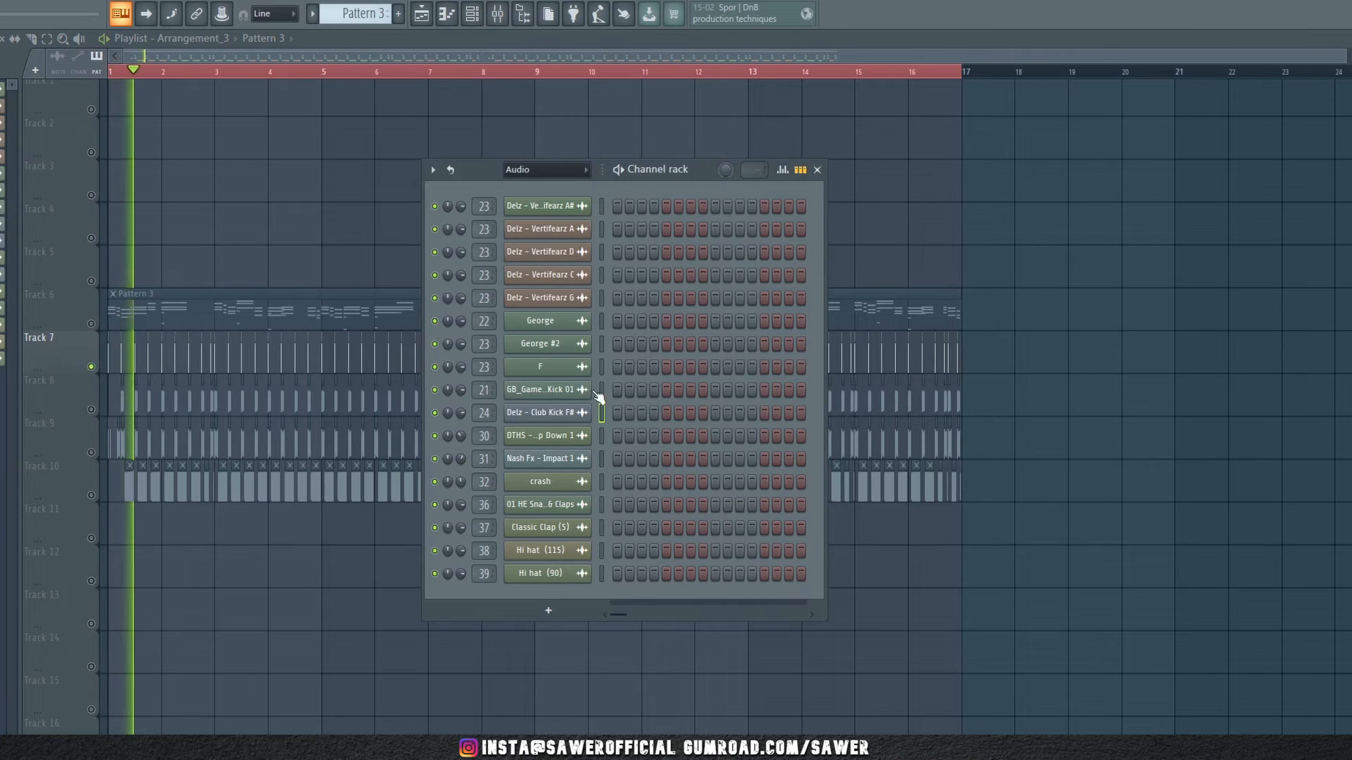
key(space)
click(556, 392)
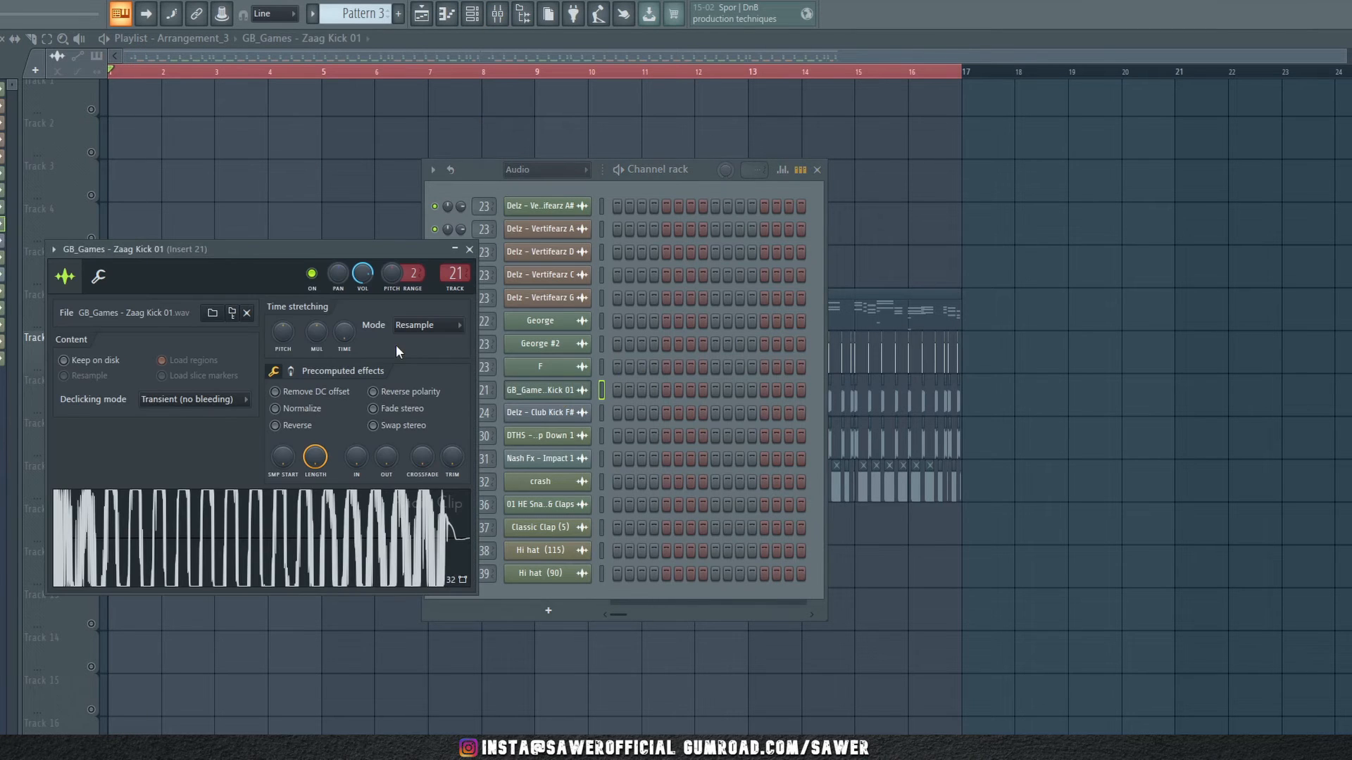
click(469, 249)
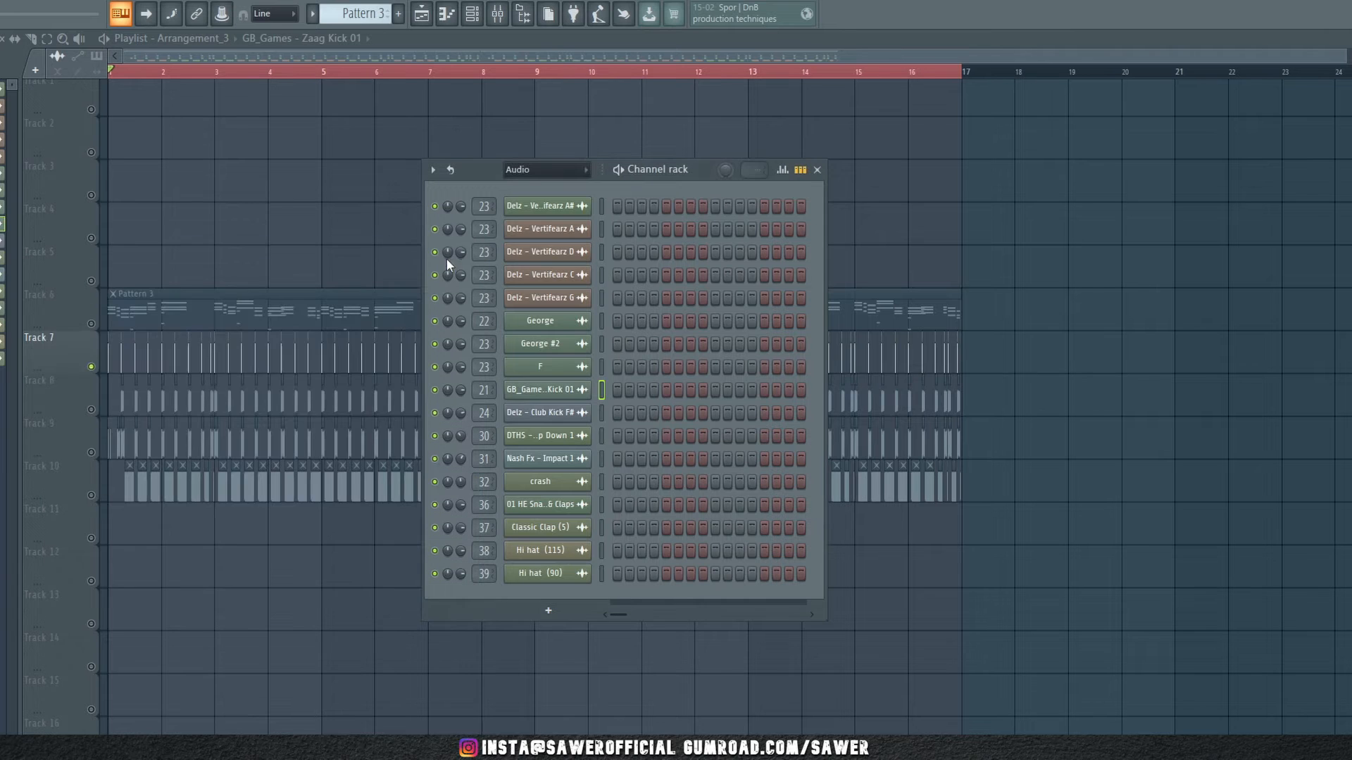
Play the isolated kick, locate its channel in the channel rack and link GB_Games - Zaag Kick 01 to mixer insert 21
key(space)
key(F6)
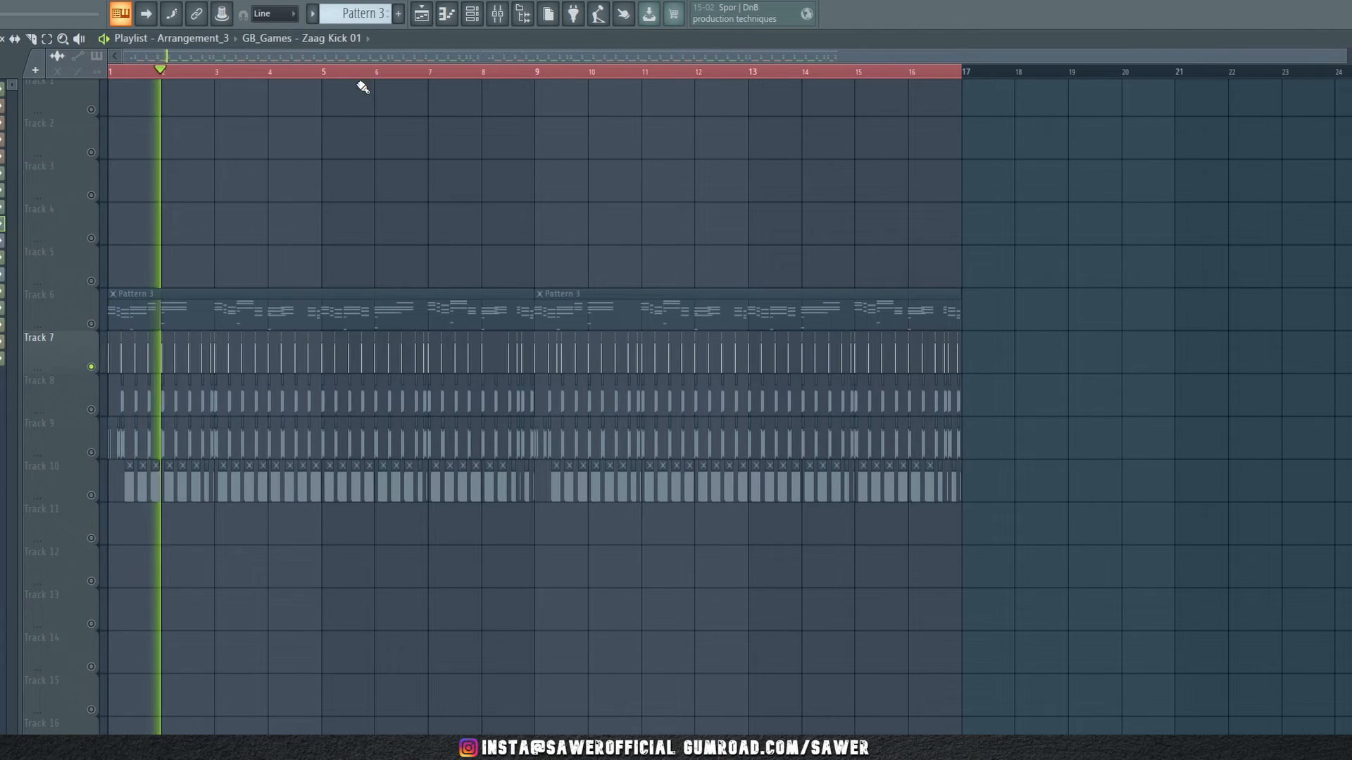
click(483, 24)
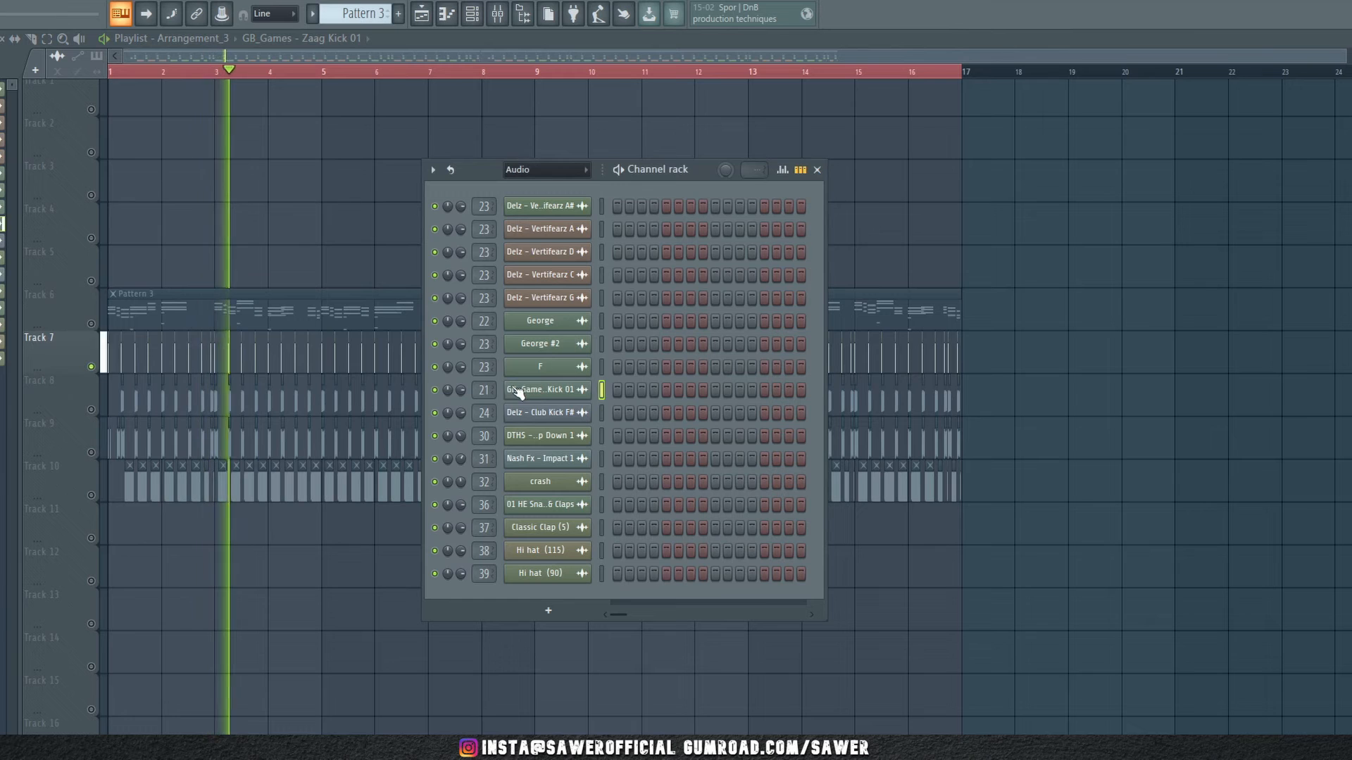
key(F9)
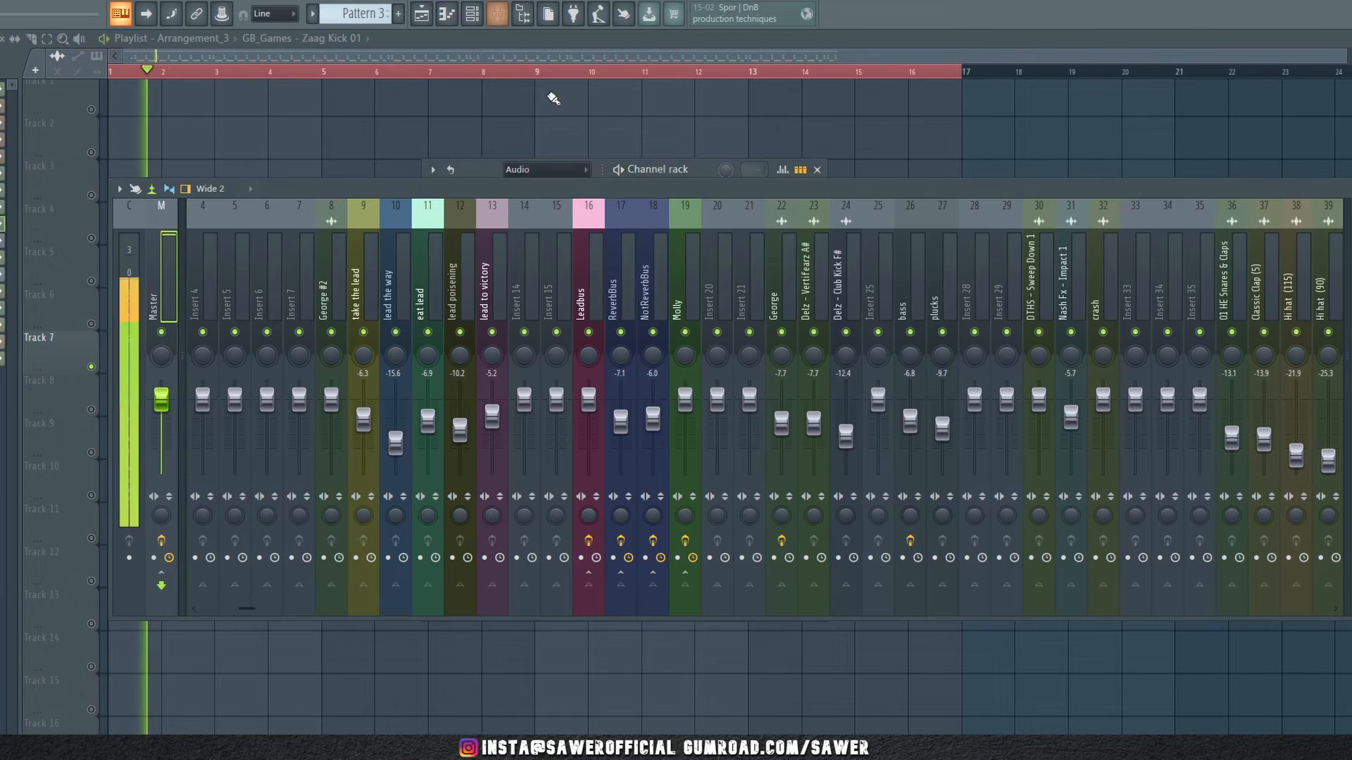
click(744, 295)
right_click(742, 290)
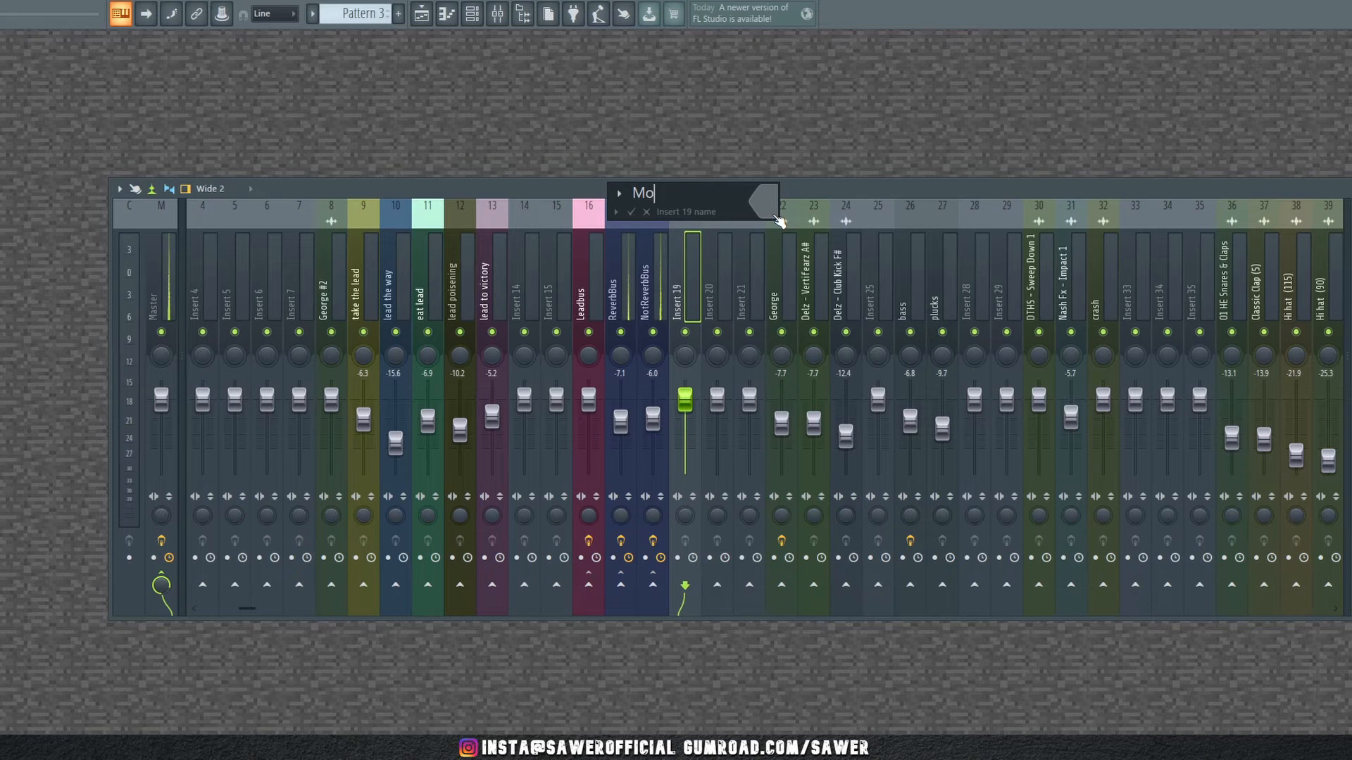
Name mixer insert 19 Molly, colour it green, and route Leadbus, ReverbBus and NotReverbBus only to it
click(774, 217)
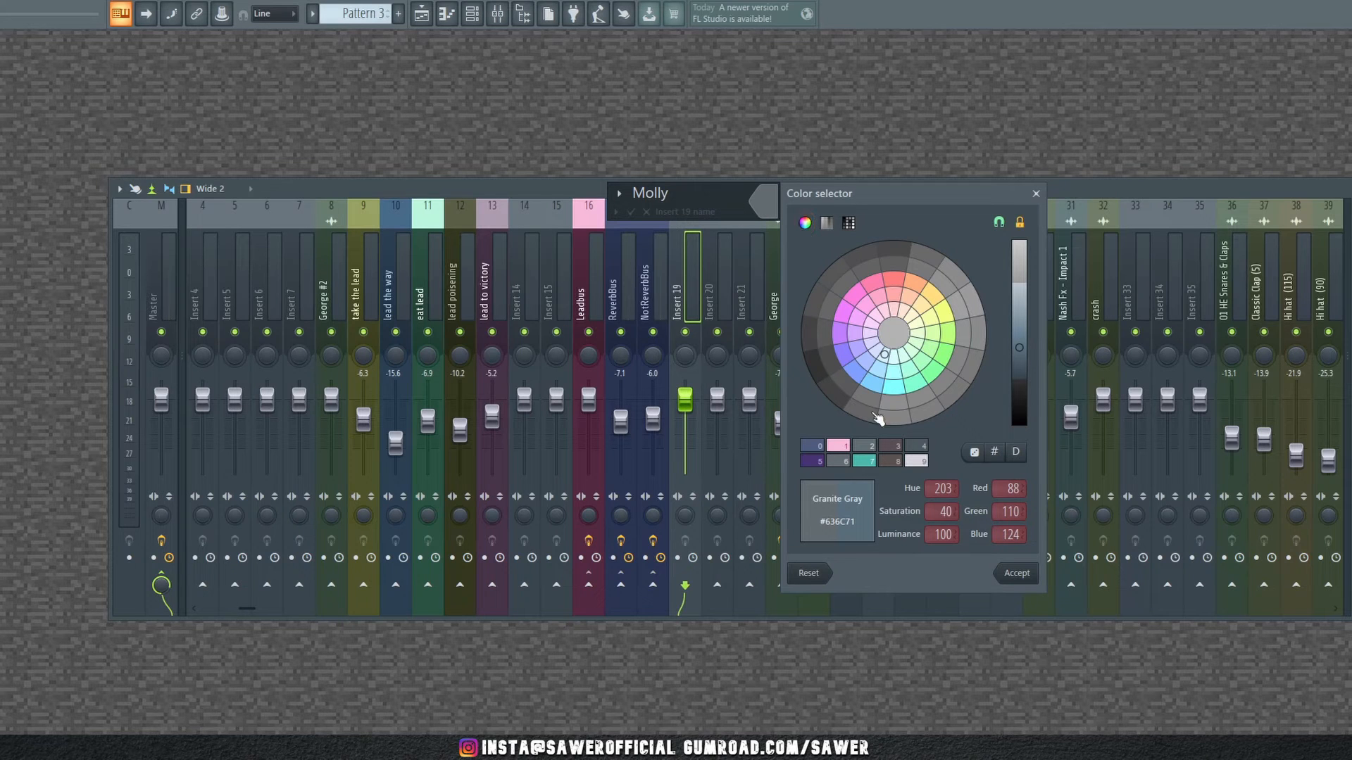
click(1038, 193)
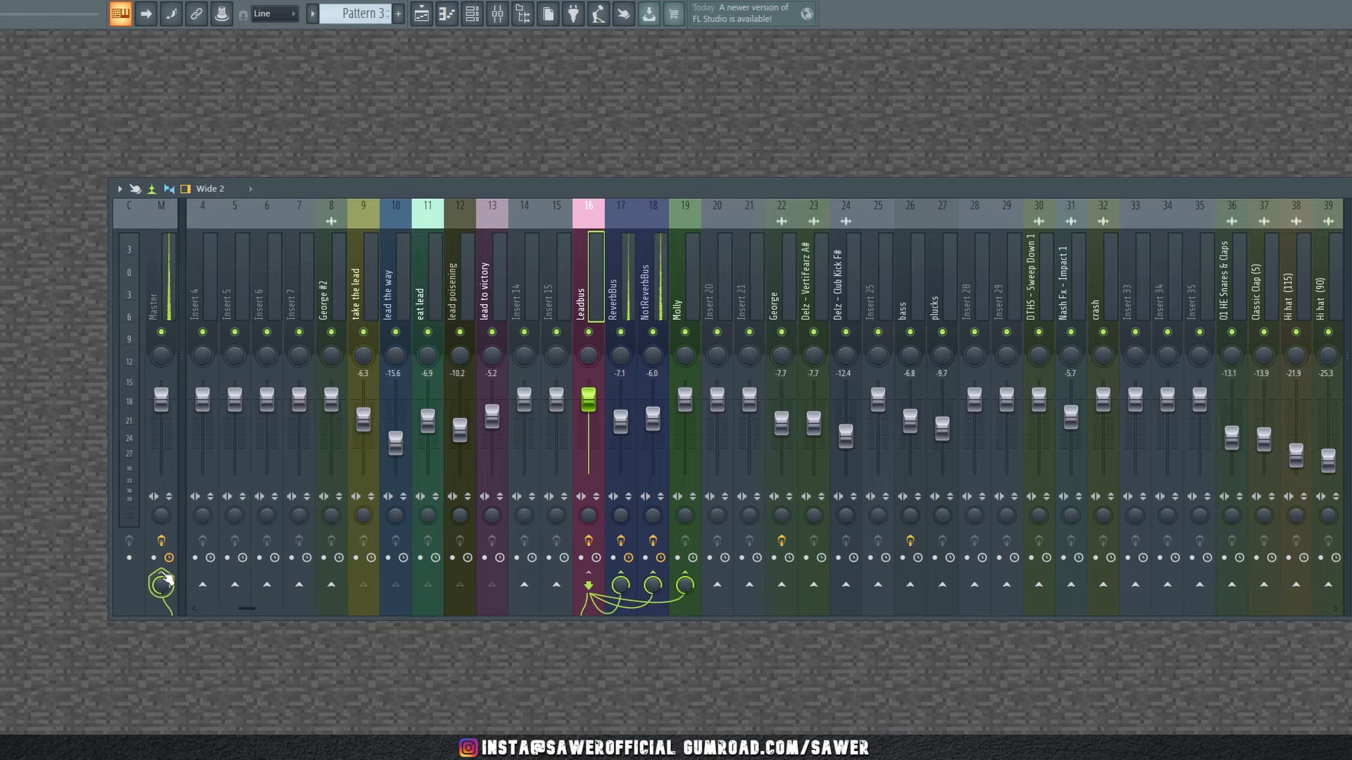
click(630, 289)
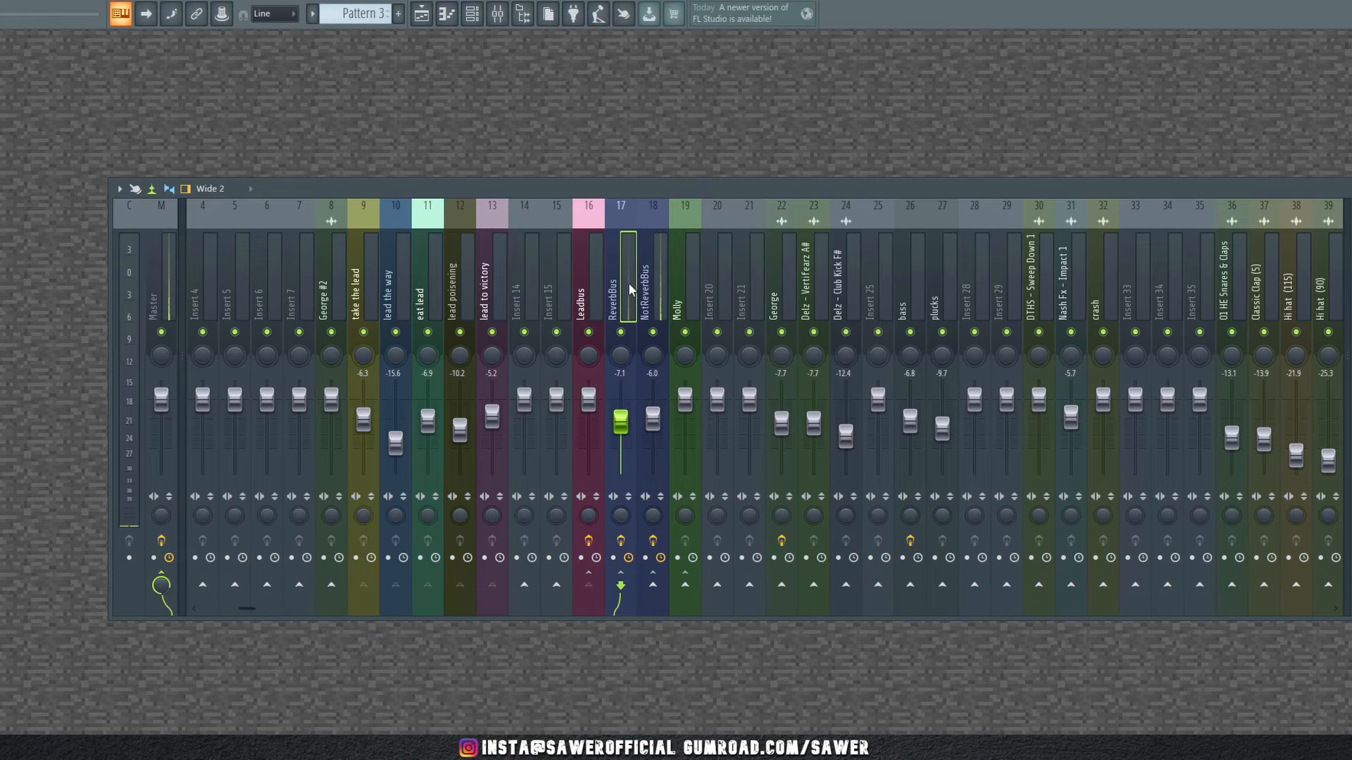
right_click(683, 584)
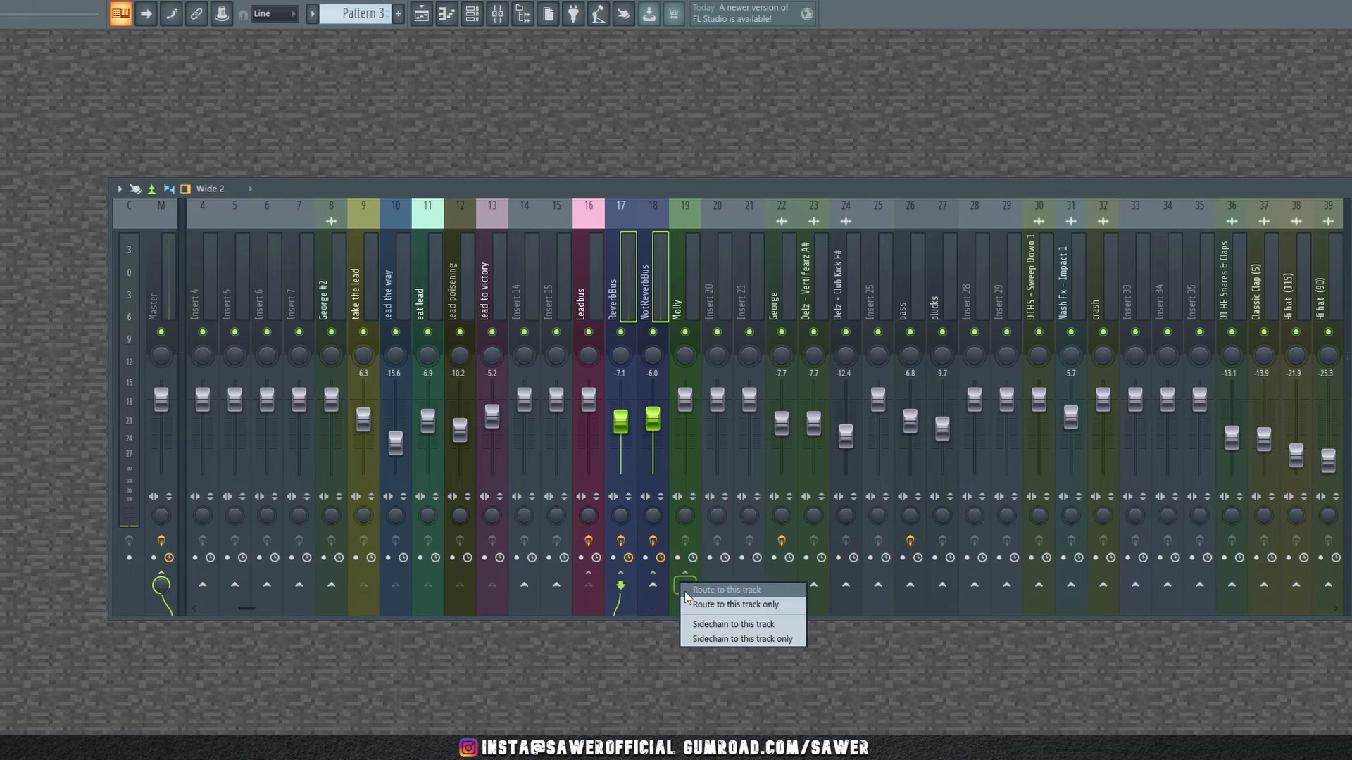
click(598, 264)
click(622, 265)
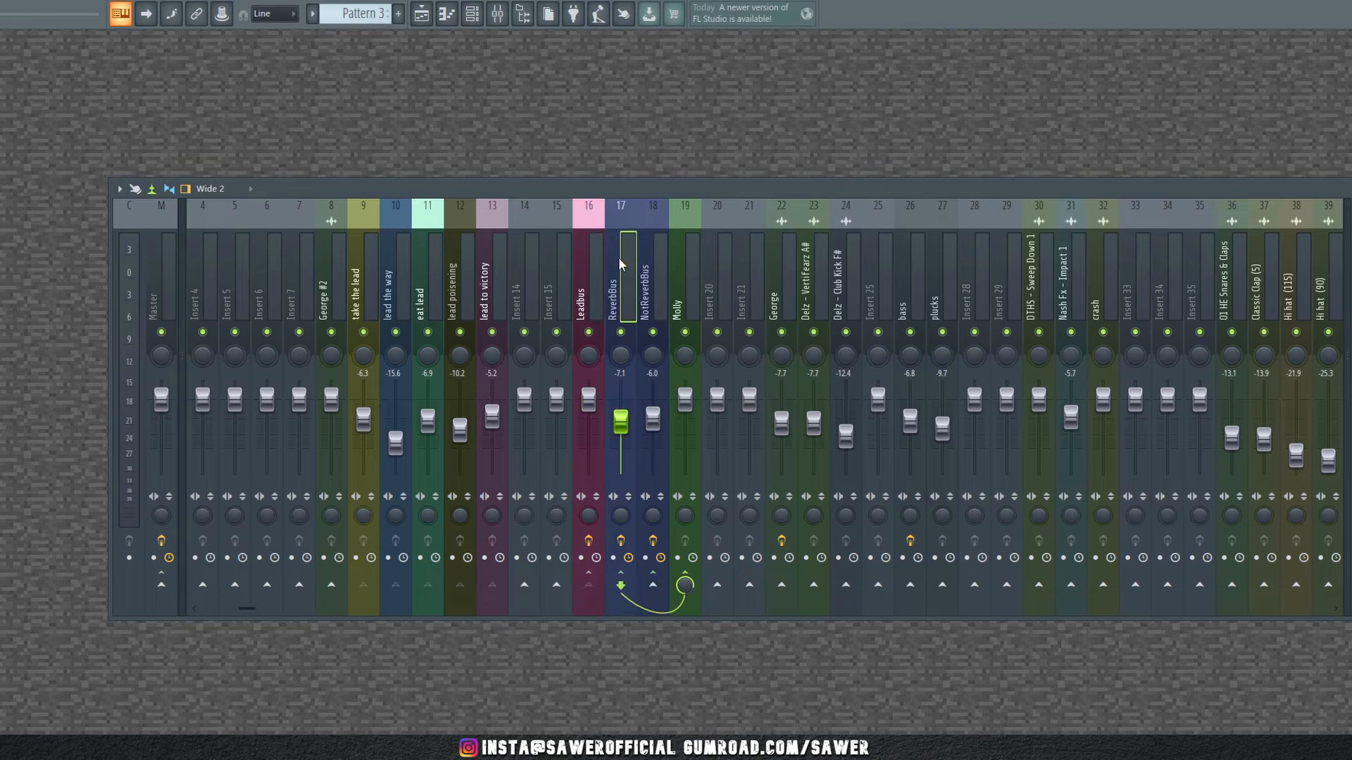
click(654, 268)
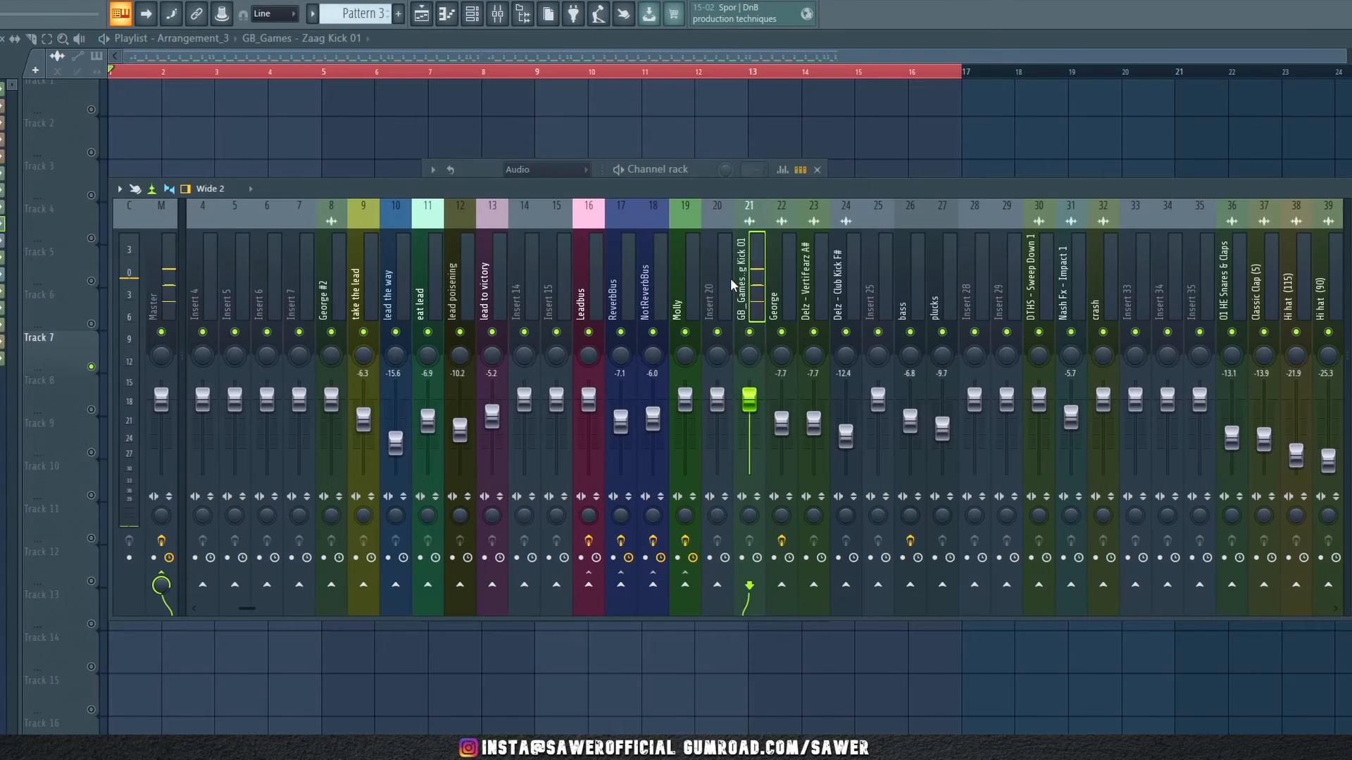
Link the GB_Games - Zaag Kick 01 channel to mixer insert 20 and route that track to Molly only
click(729, 285)
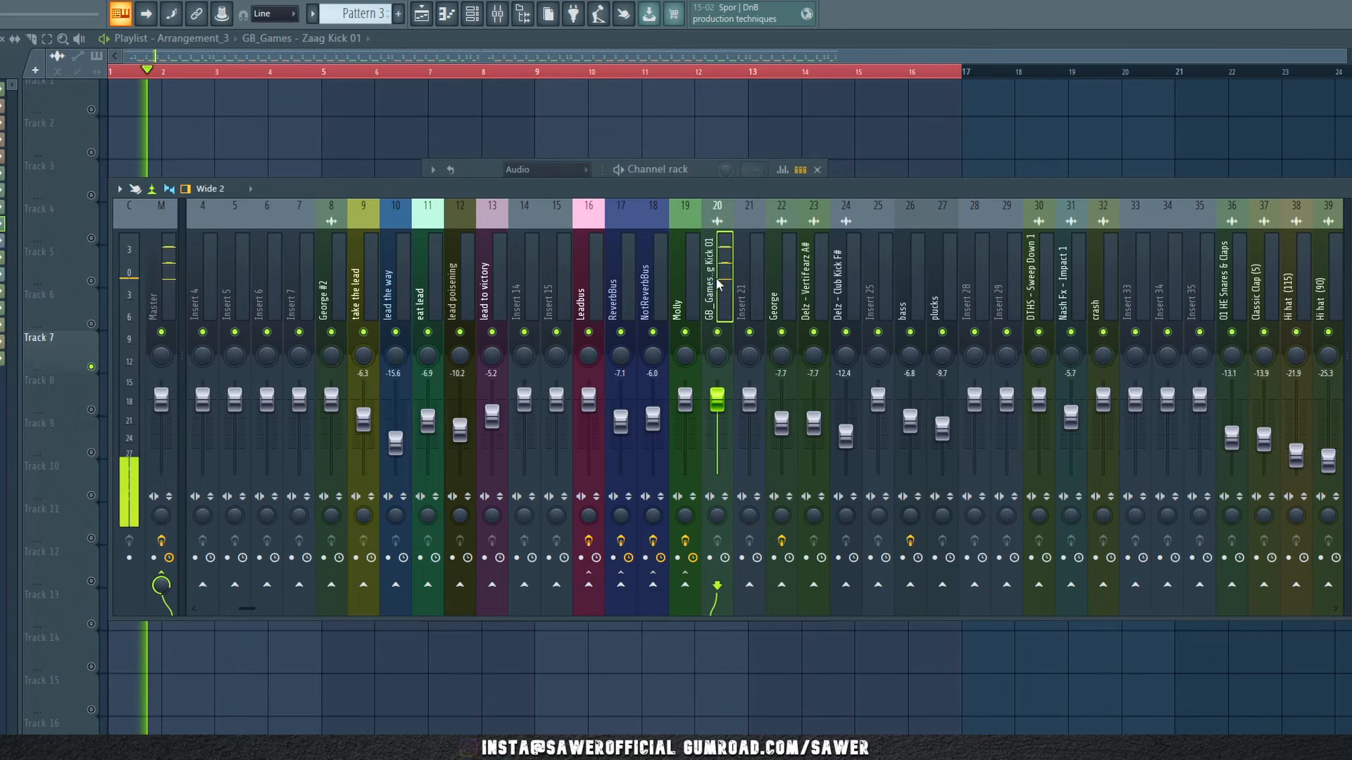
key(space)
right_click(688, 590)
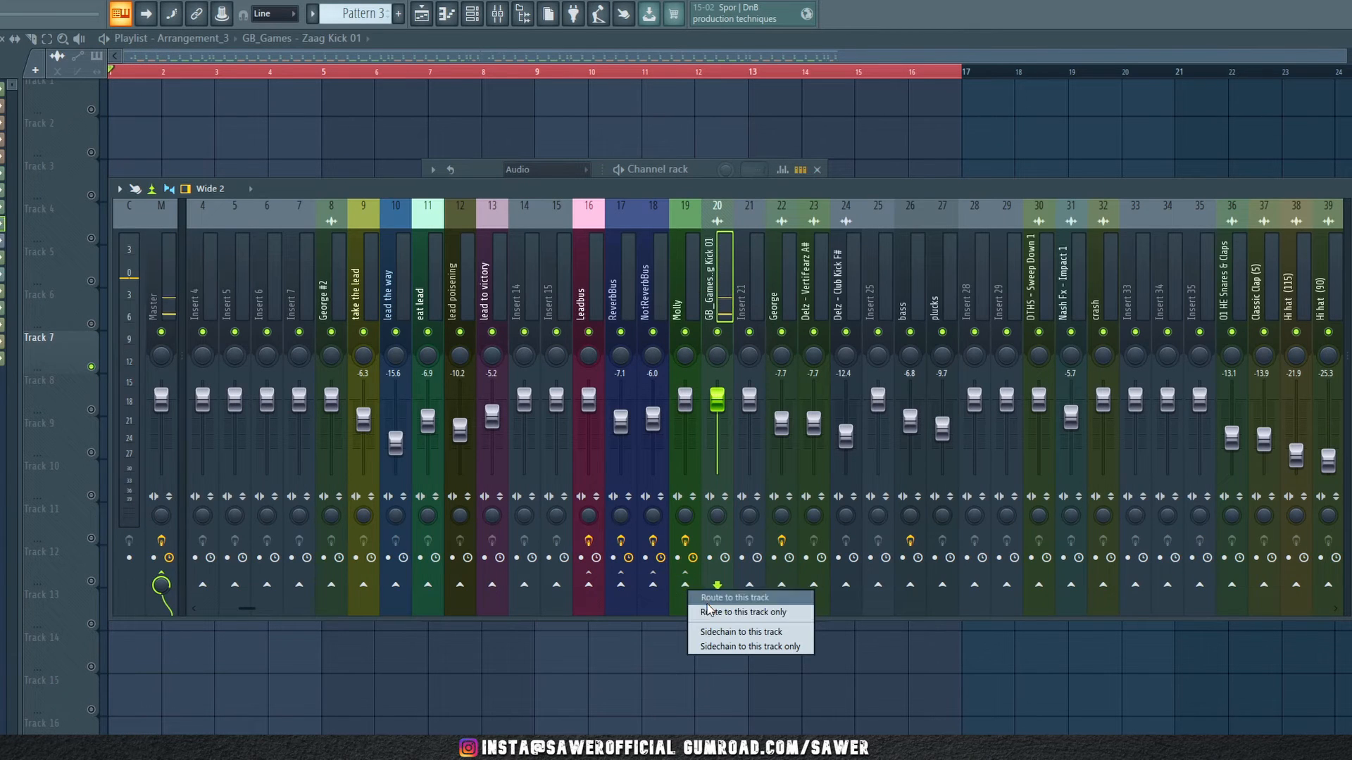
click(741, 612)
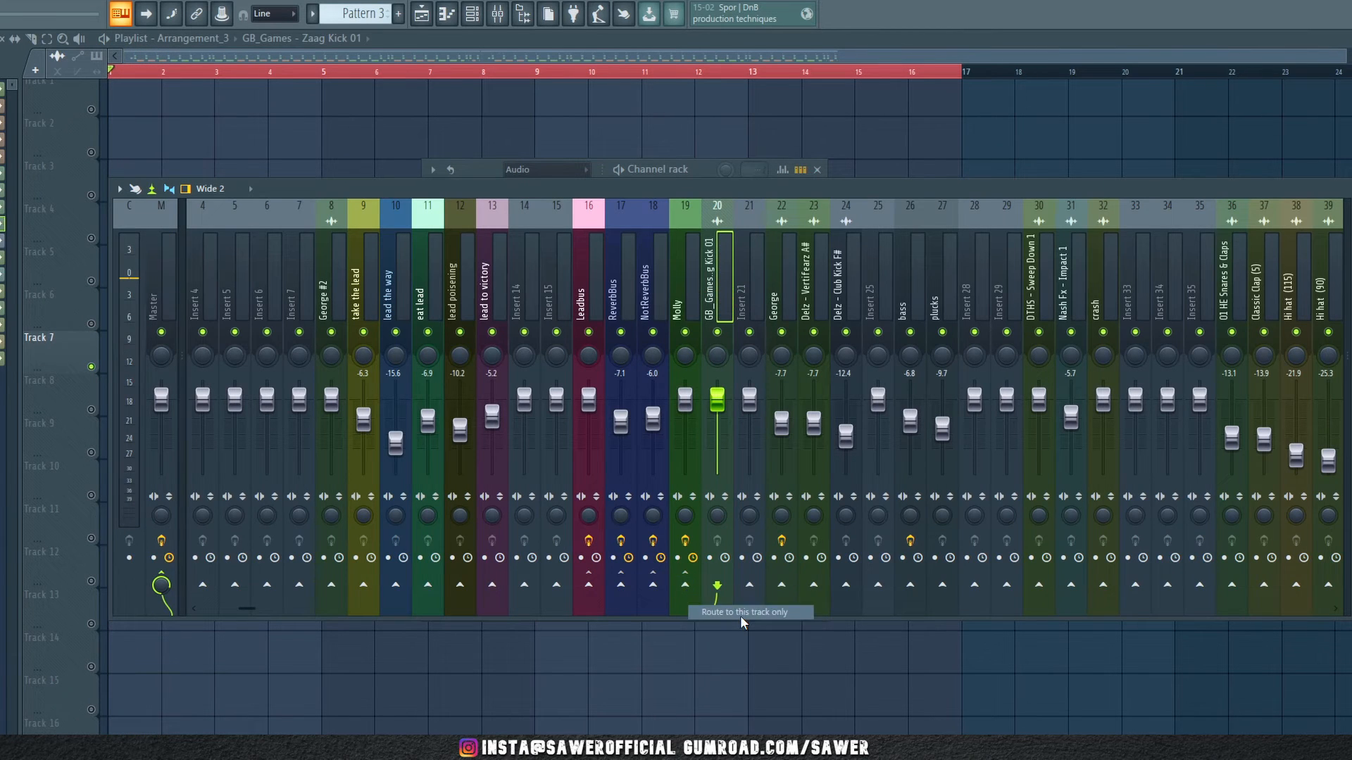
Add a Fruity Limiter to Molly, sidechain its compressor to GB_Games - Zaag Kick 01, lower the threshold and raise the ratio
click(692, 295)
key(space)
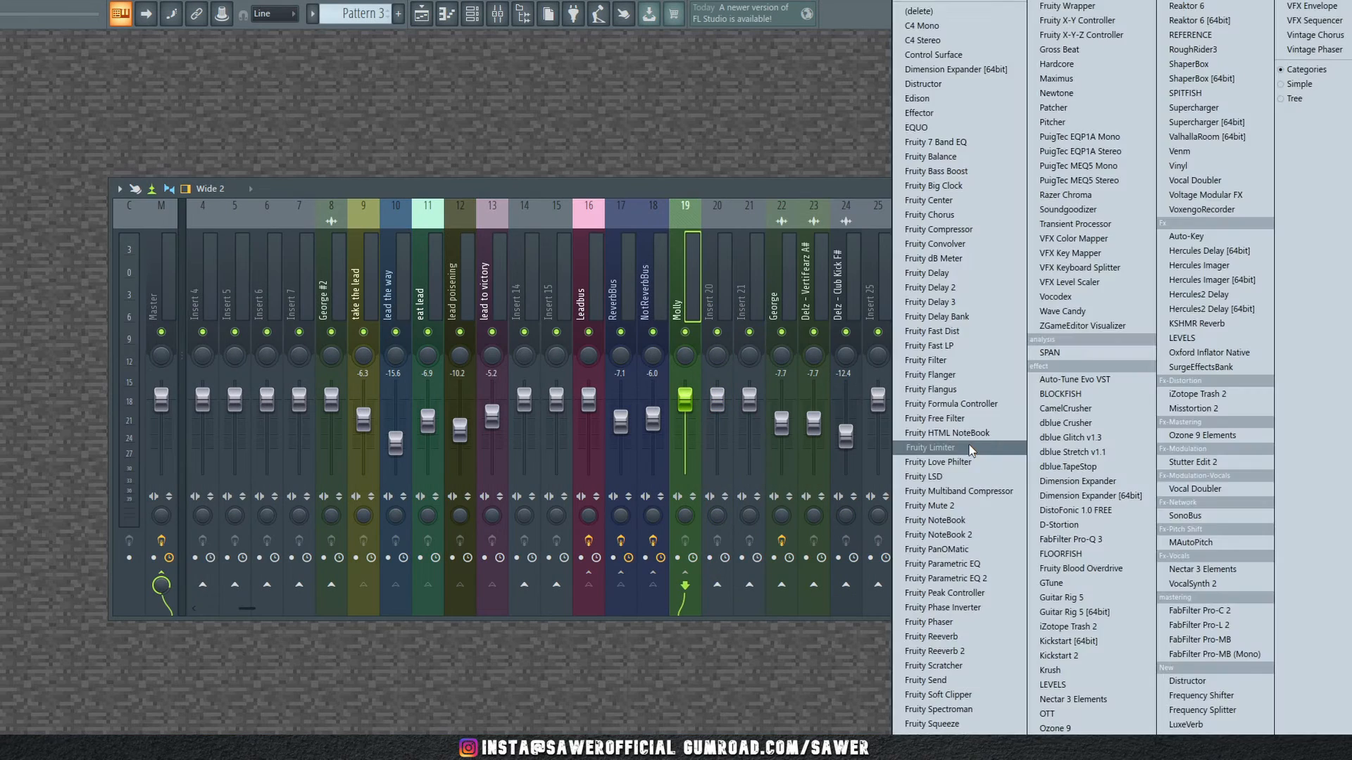
click(969, 446)
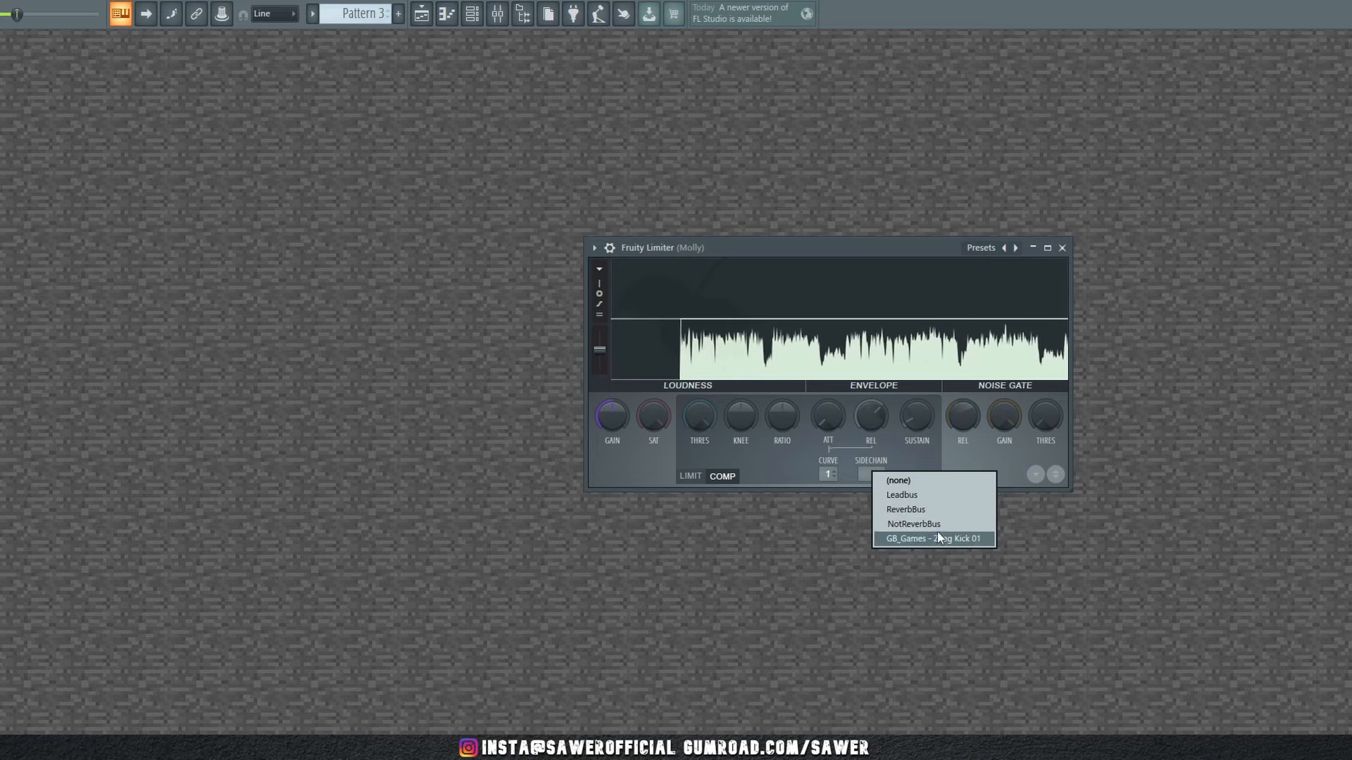
click(915, 539)
drag(698, 417, 698, 428)
drag(782, 416, 783, 405)
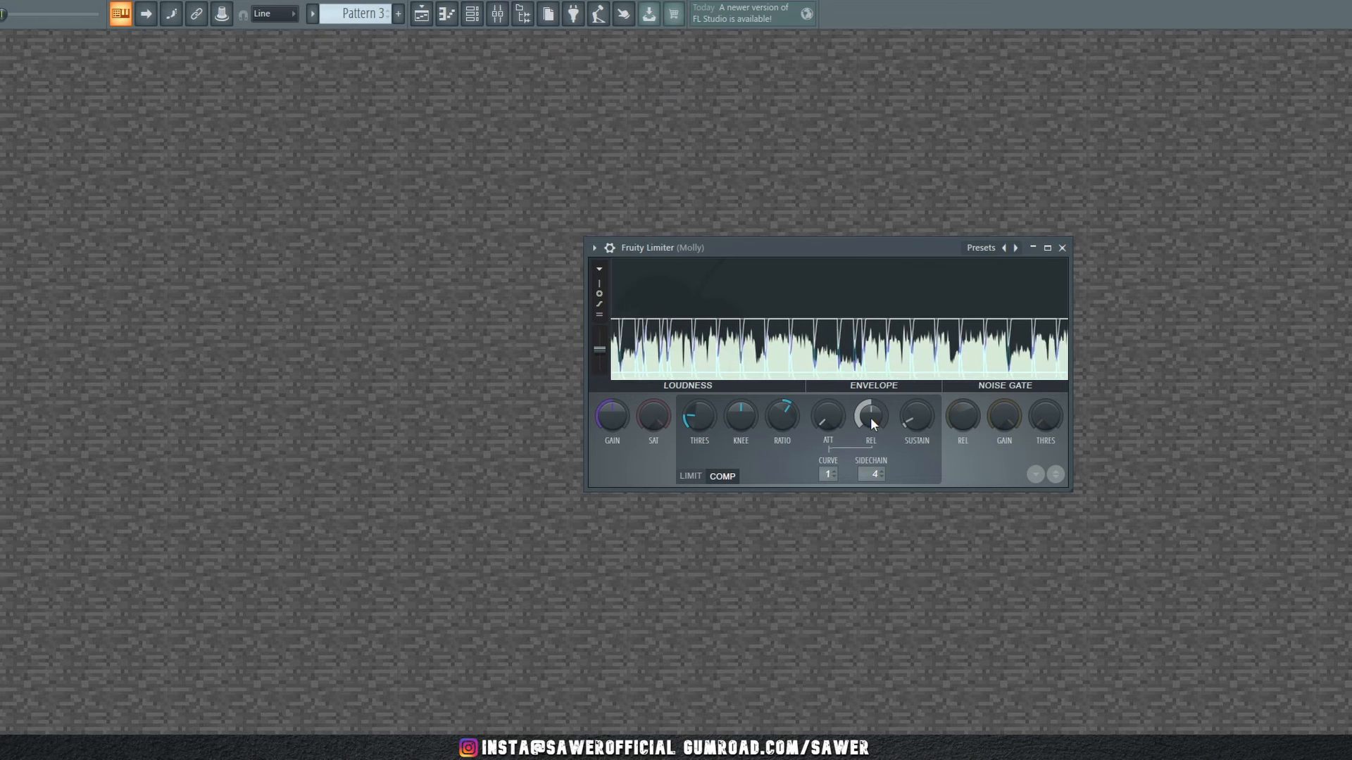
Lower the George, Delz - Vertifearz A# and Delz - Club Kick F# faders together to -9.2, -9.2 and -13.9 dB
click(421, 13)
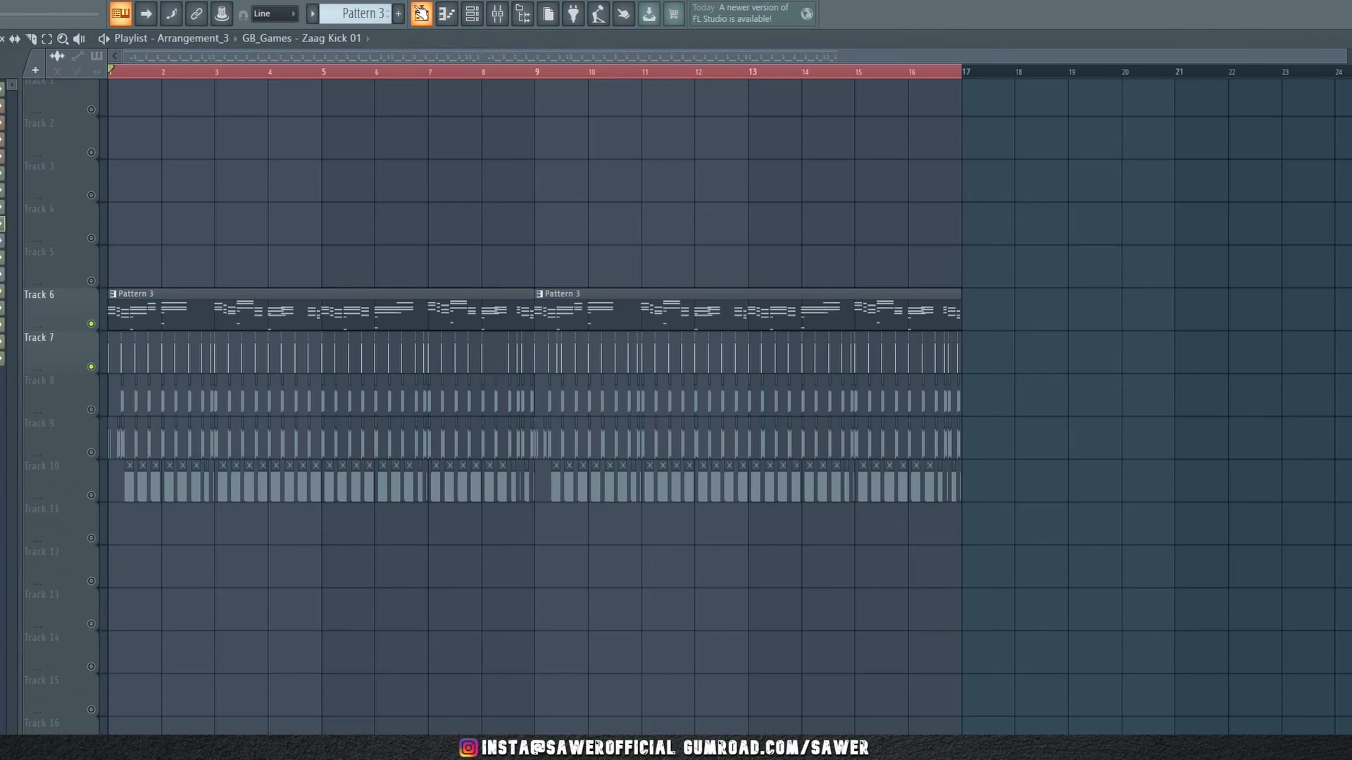
key(F9)
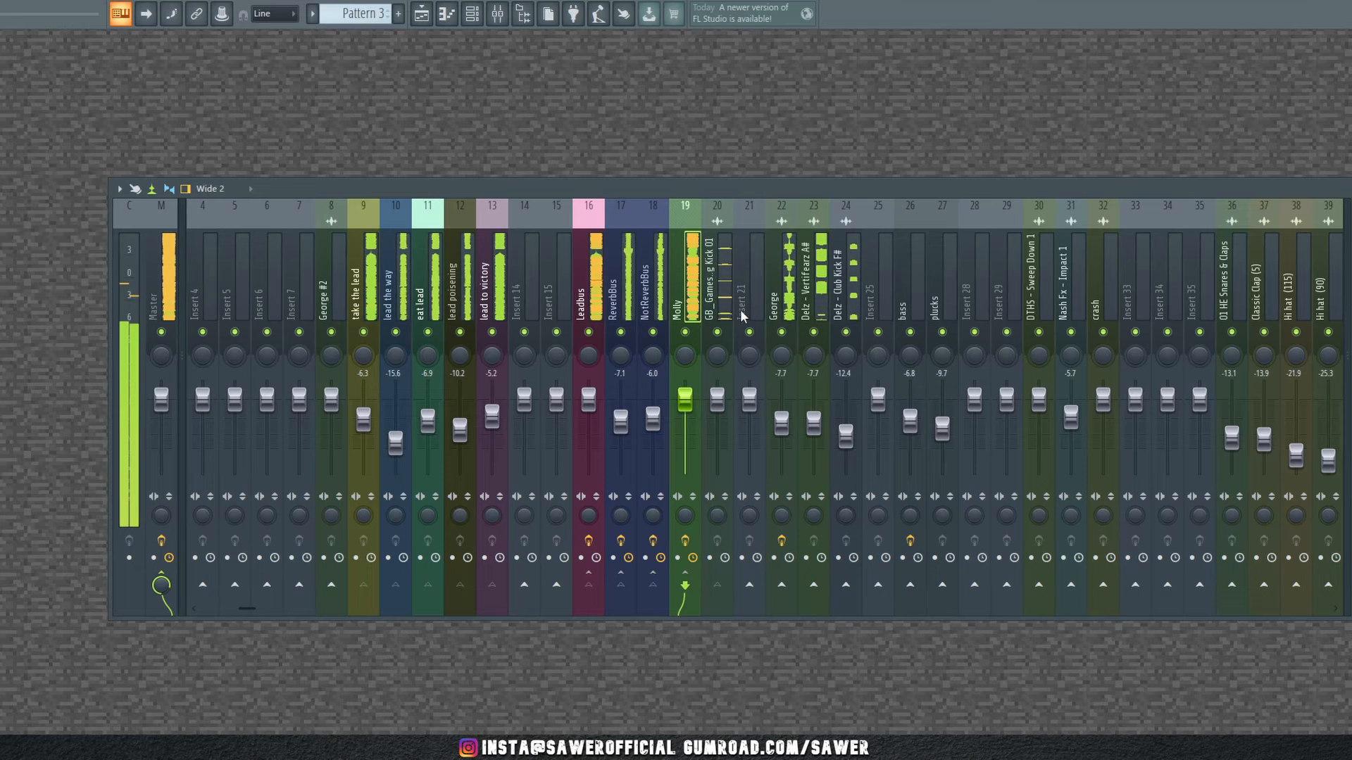
drag(779, 309, 848, 341)
drag(814, 423, 813, 428)
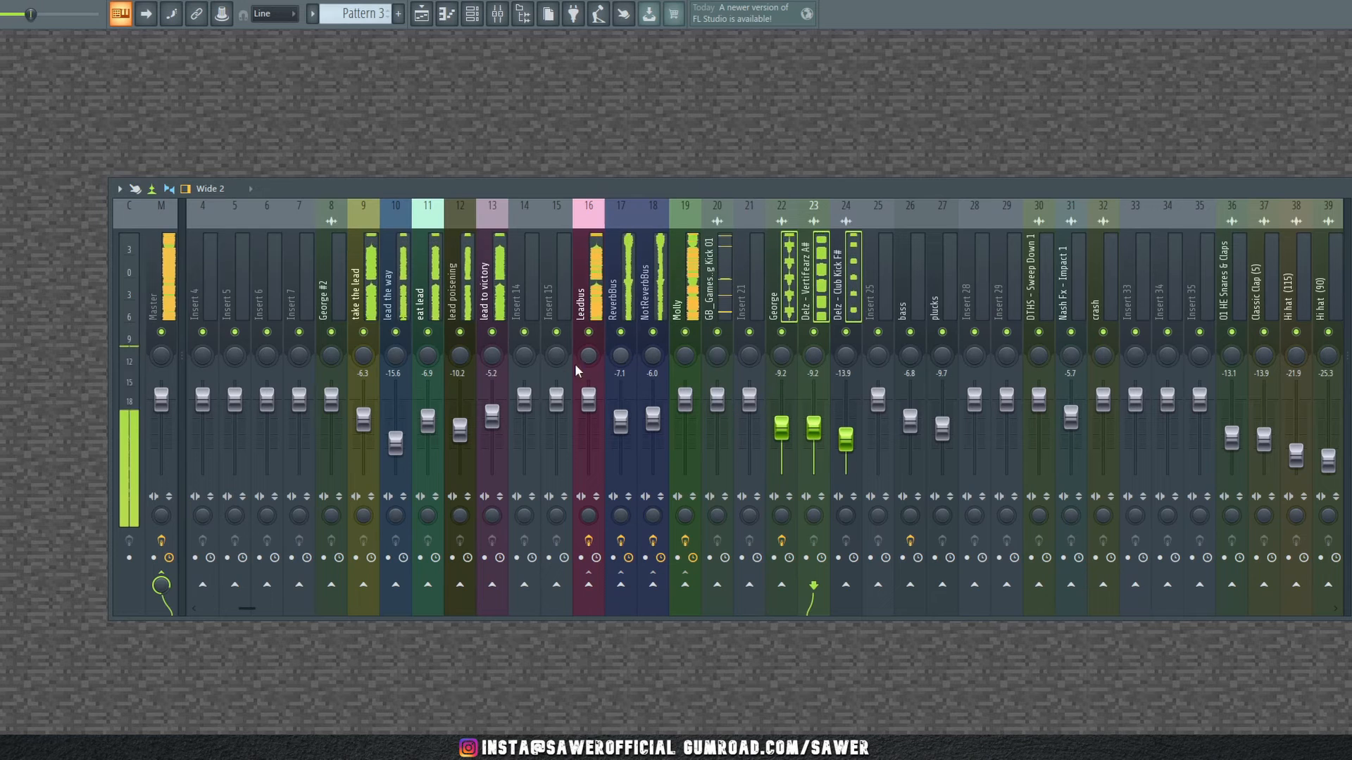
Select the five lead tracks on mixer inserts 9 to 13 and bring up the full arrangement in the playlist
click(363, 292)
drag(400, 294, 481, 299)
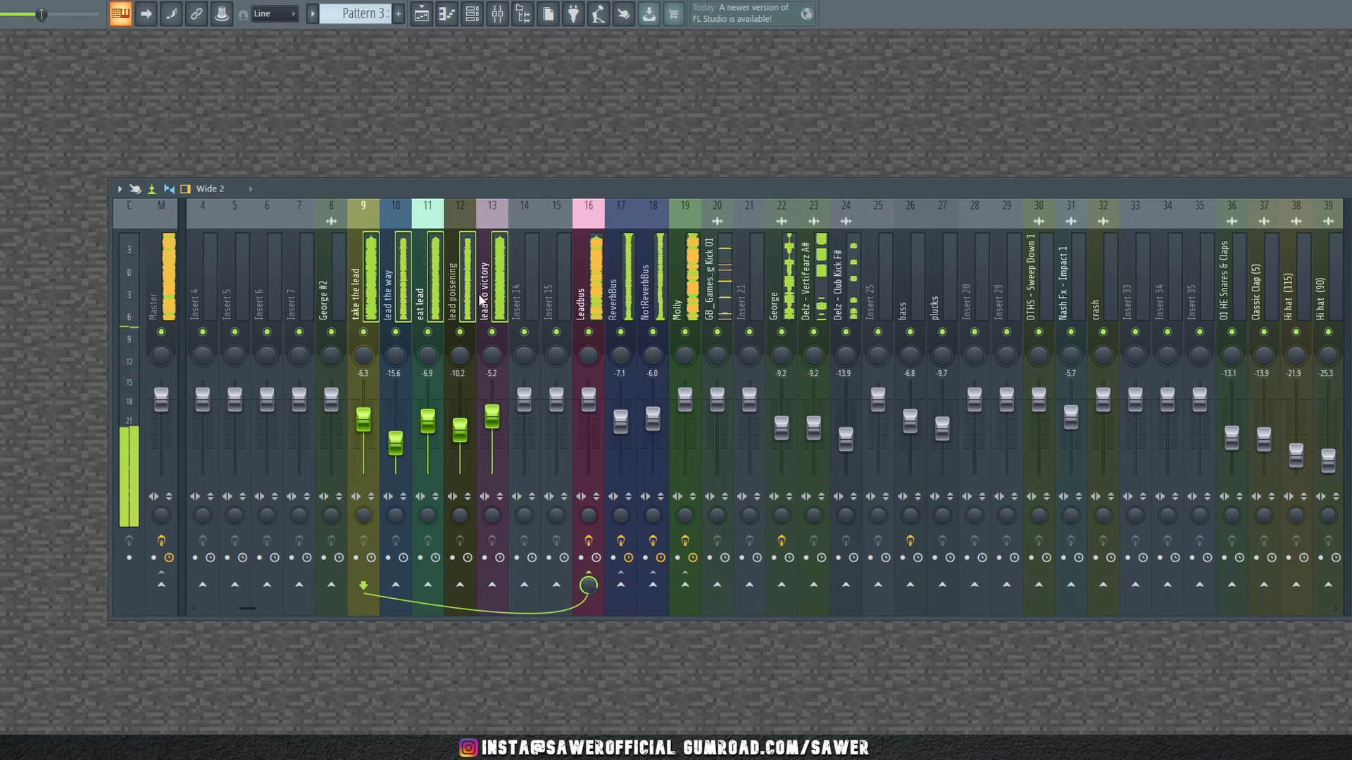
click(421, 14)
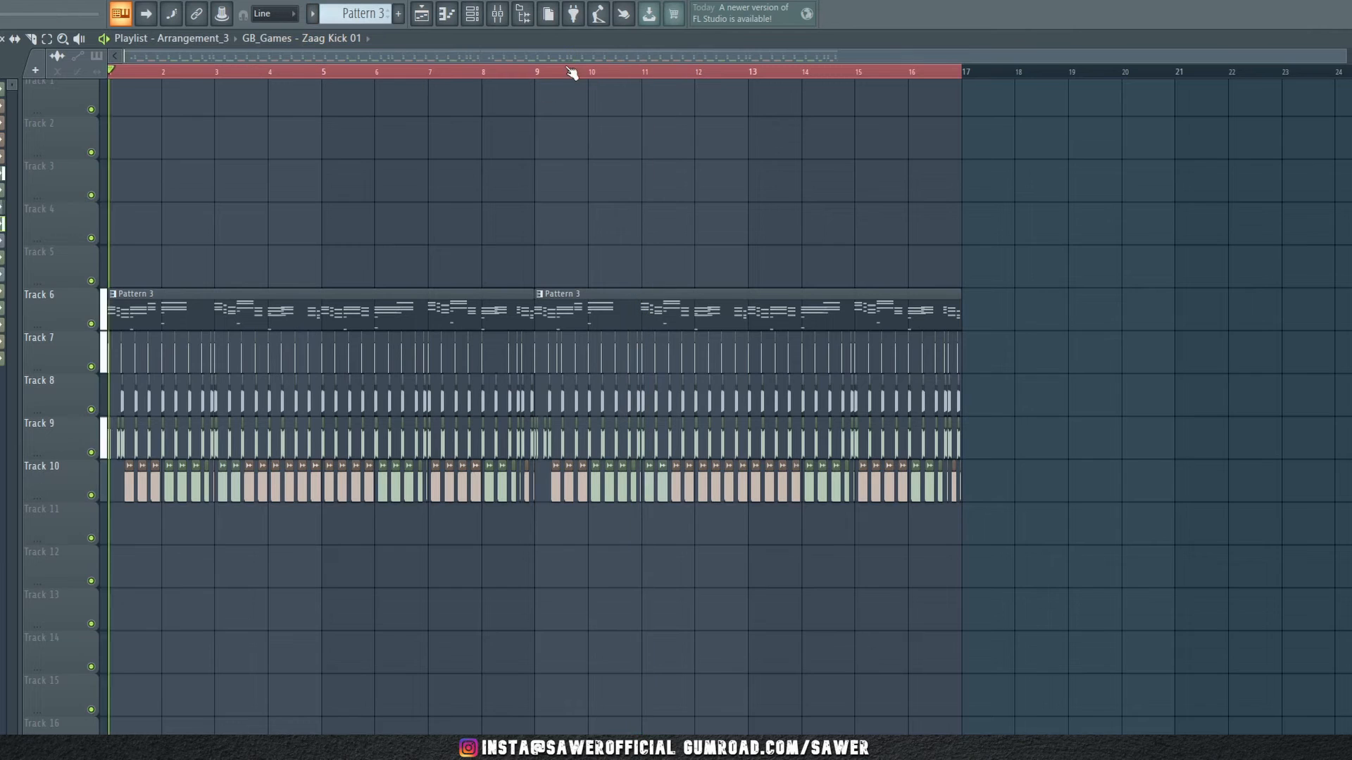
scroll(546, 74, up, 5)
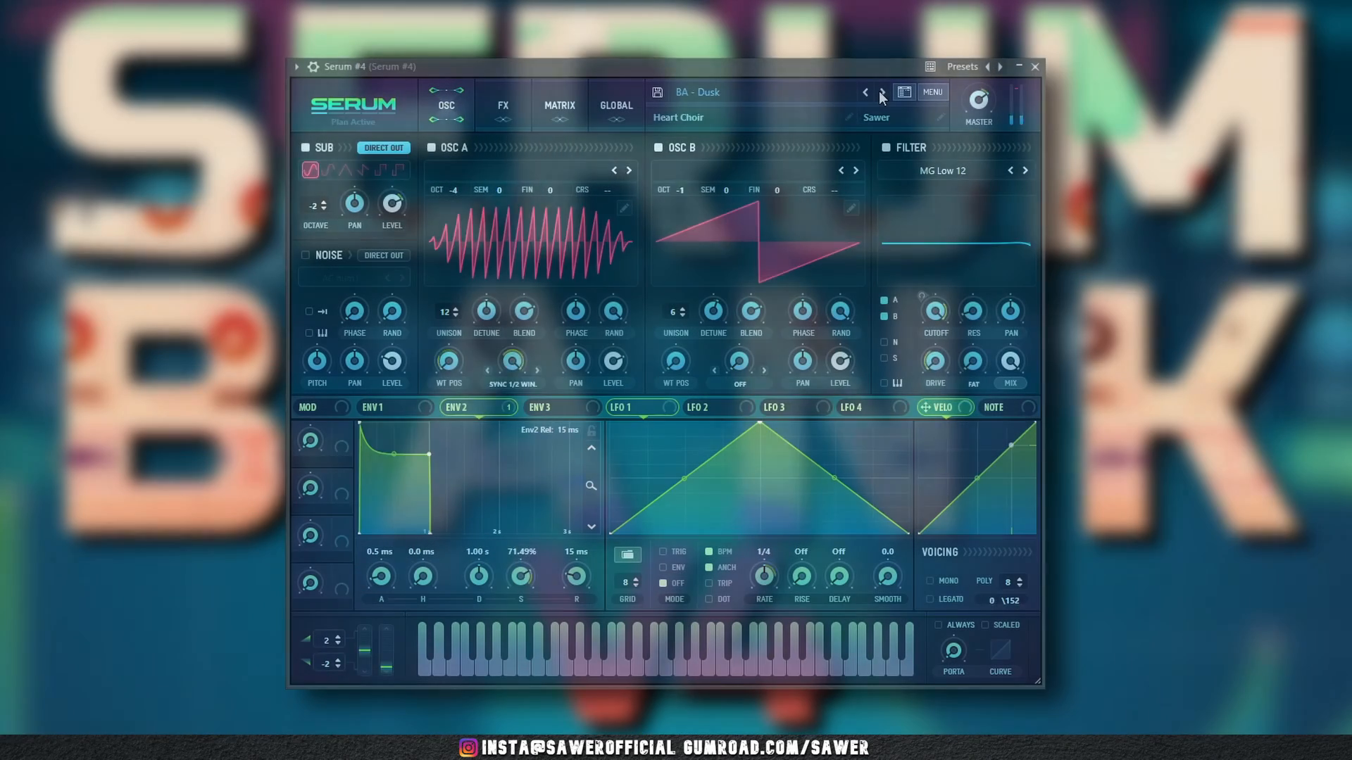
Audition the Serum bank's presets one after another, starting from BA - Dusk and continuing through the bass, lead, pad, pluck and piano sounds
click(880, 91)
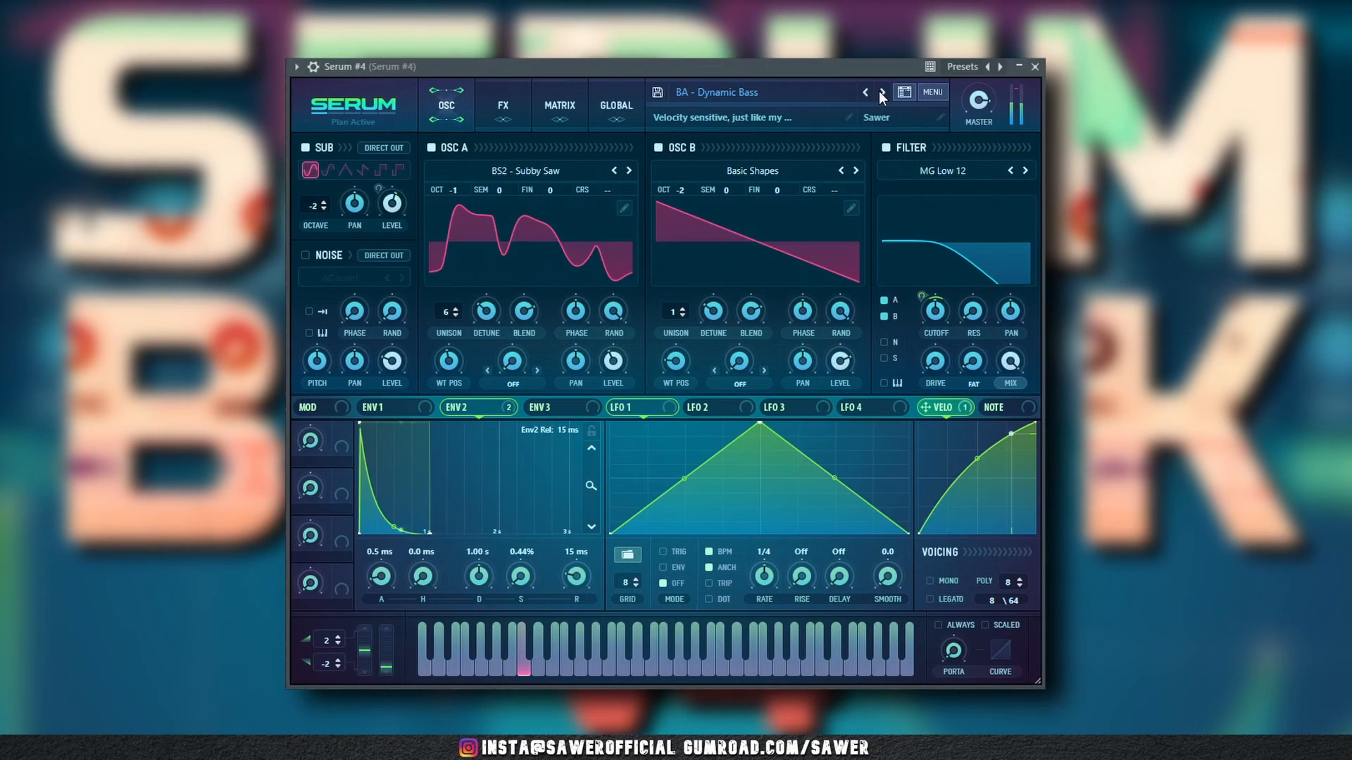
click(880, 92)
click(881, 92)
click(882, 92)
click(882, 92)
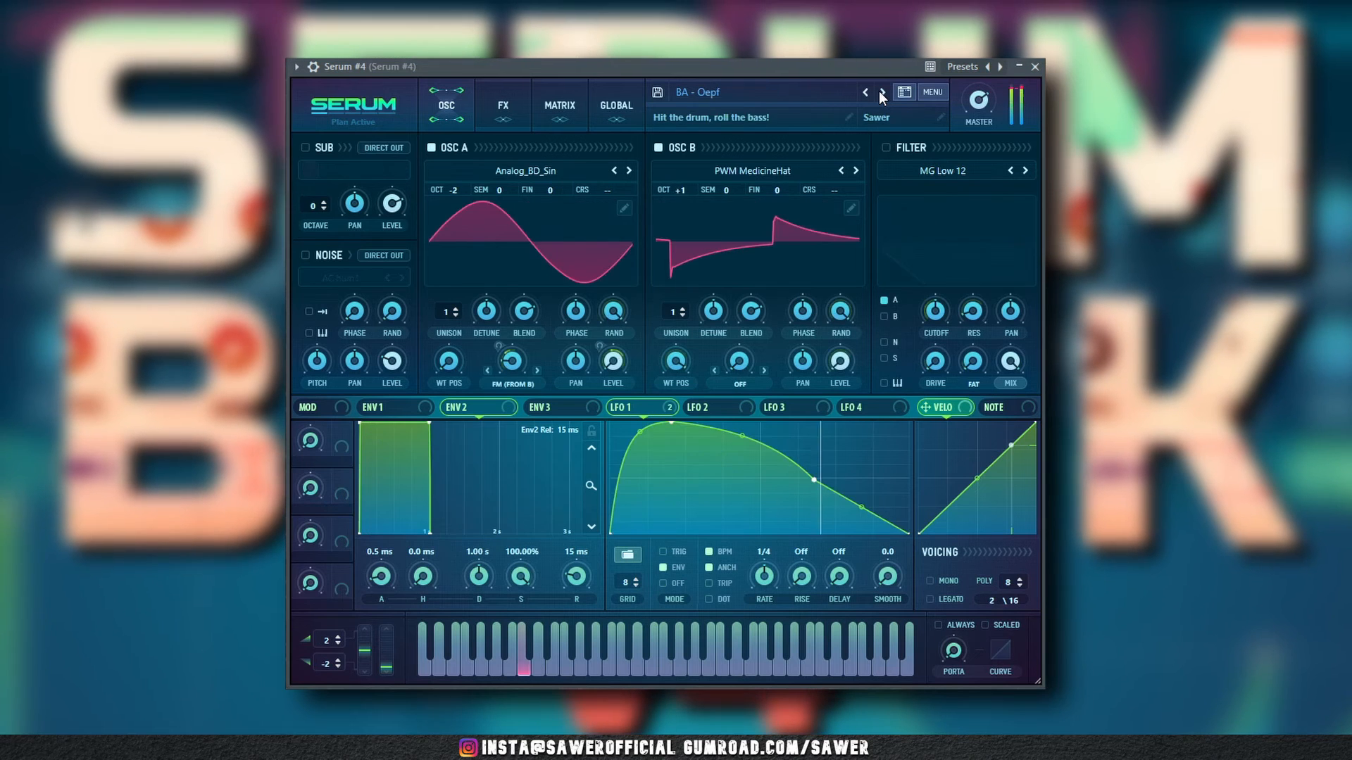
click(882, 92)
click(881, 92)
click(881, 92)
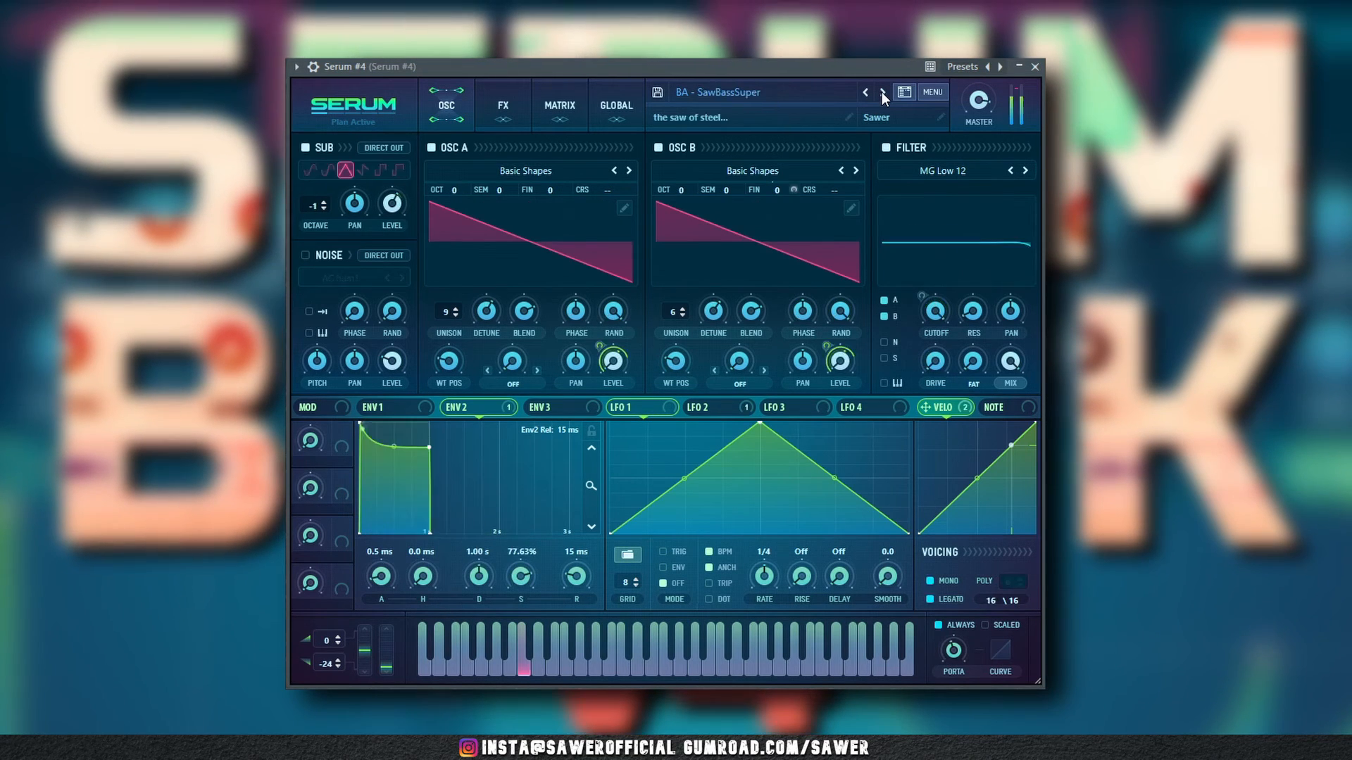
click(881, 92)
click(882, 92)
click(882, 92)
click(882, 91)
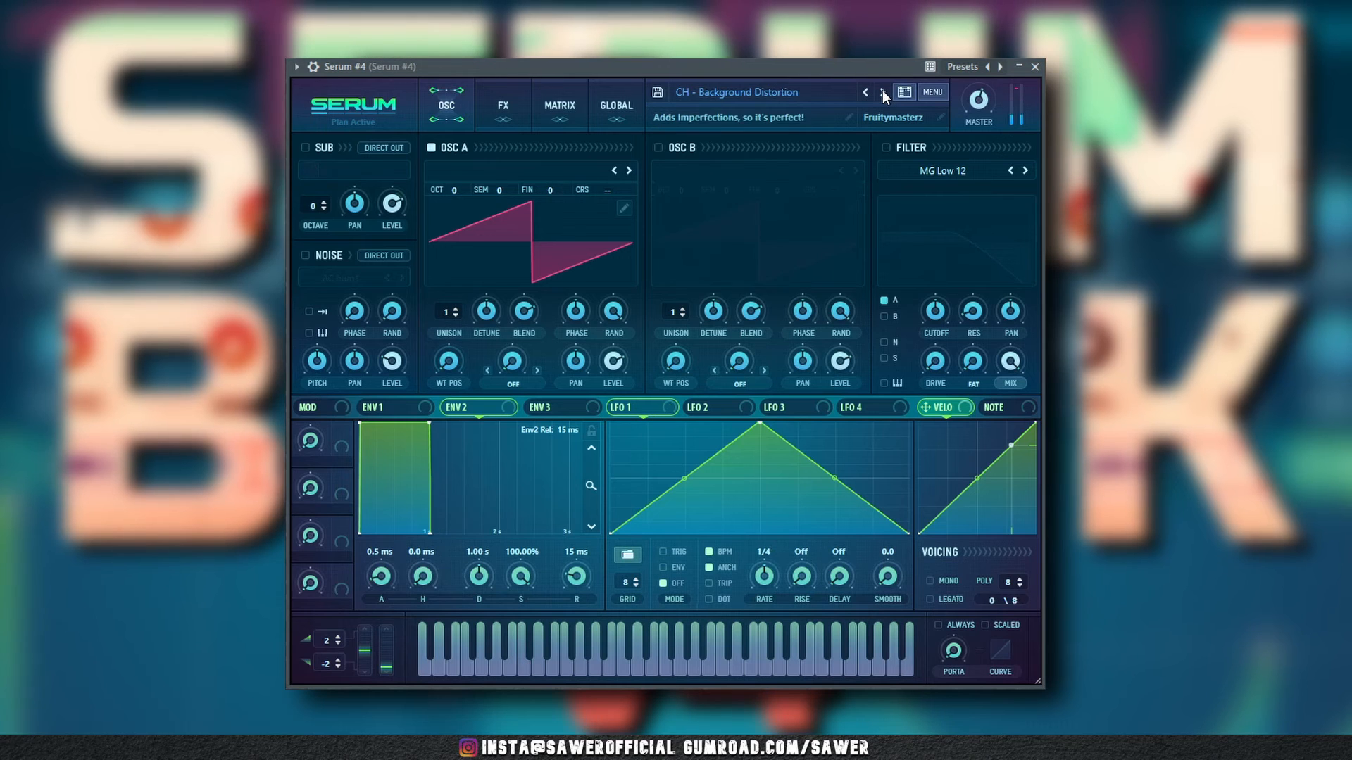
click(882, 92)
click(882, 92)
click(882, 92)
click(881, 92)
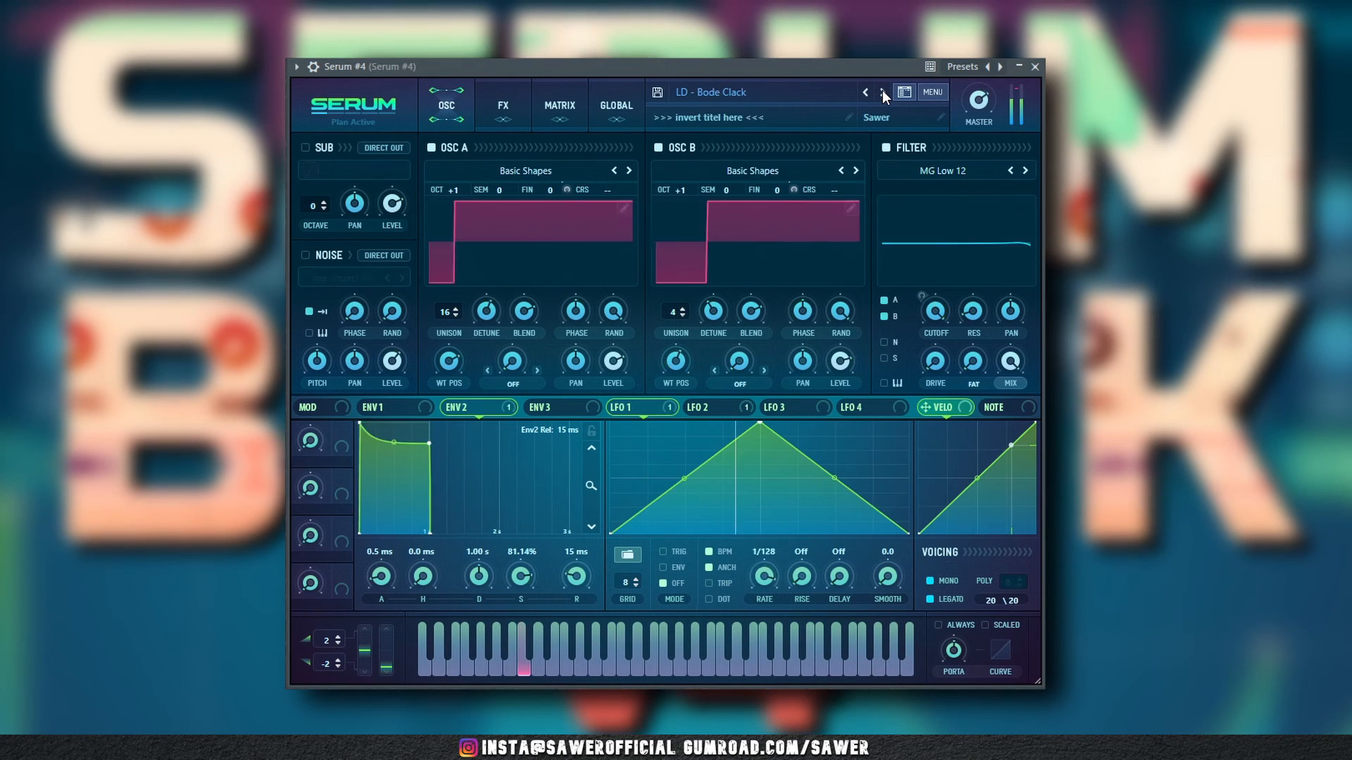
click(882, 91)
click(881, 92)
click(881, 91)
click(881, 92)
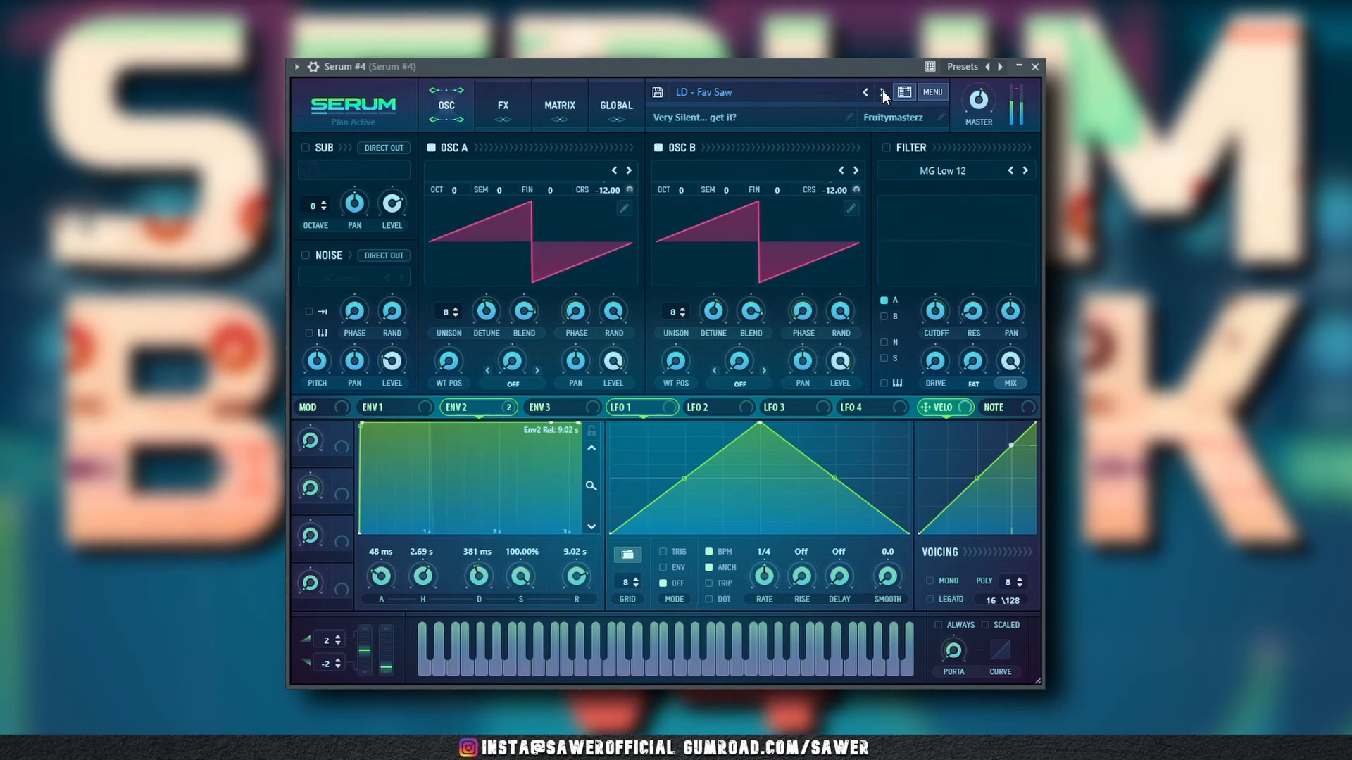
click(881, 92)
click(882, 92)
click(881, 91)
click(881, 91)
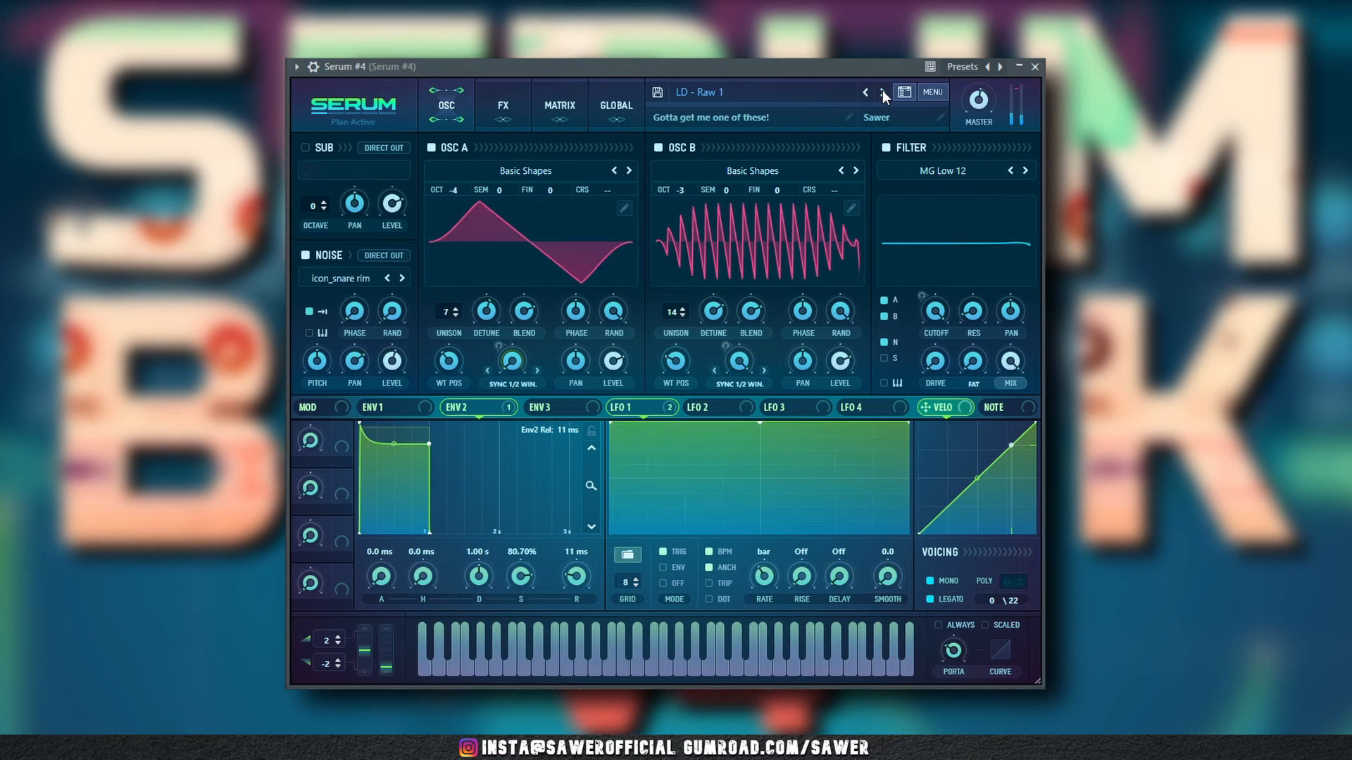
click(882, 91)
click(881, 91)
click(881, 91)
click(881, 92)
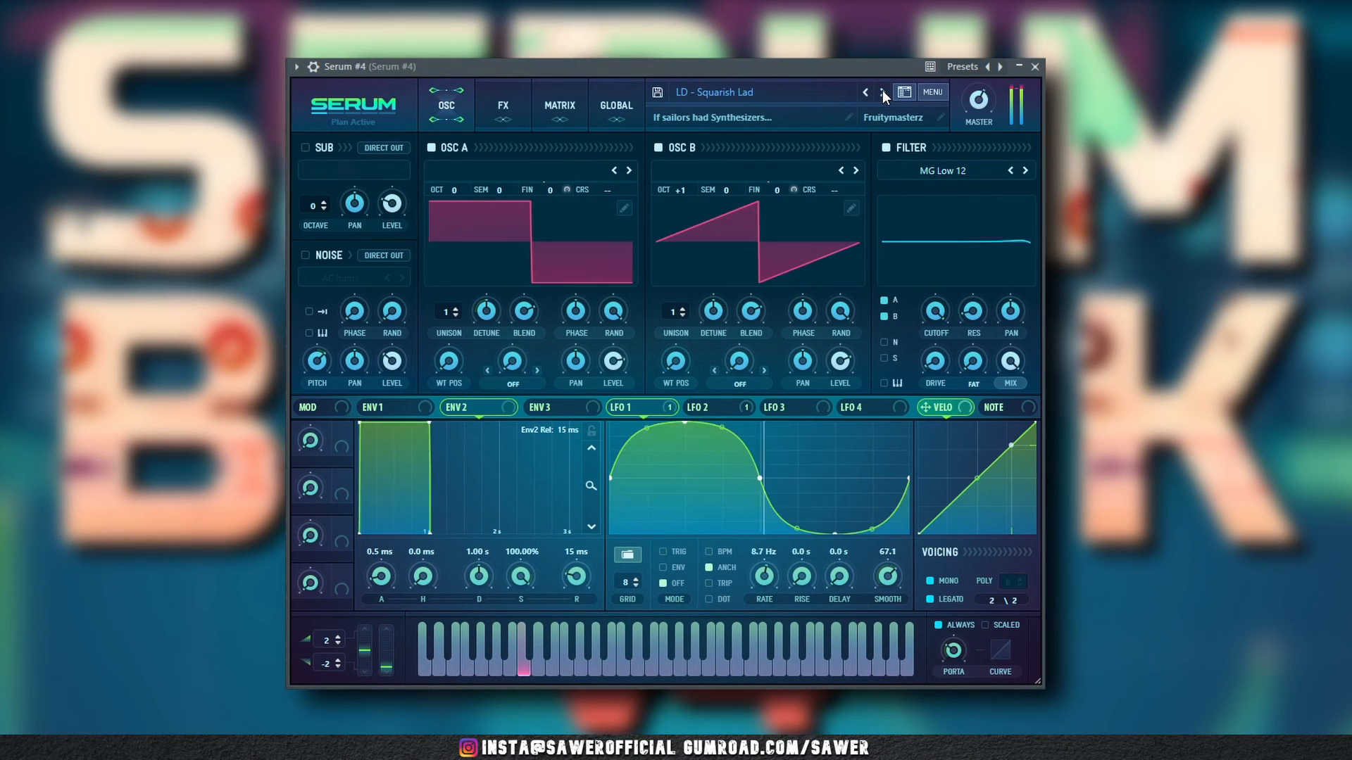
click(881, 92)
click(882, 91)
click(882, 91)
click(881, 91)
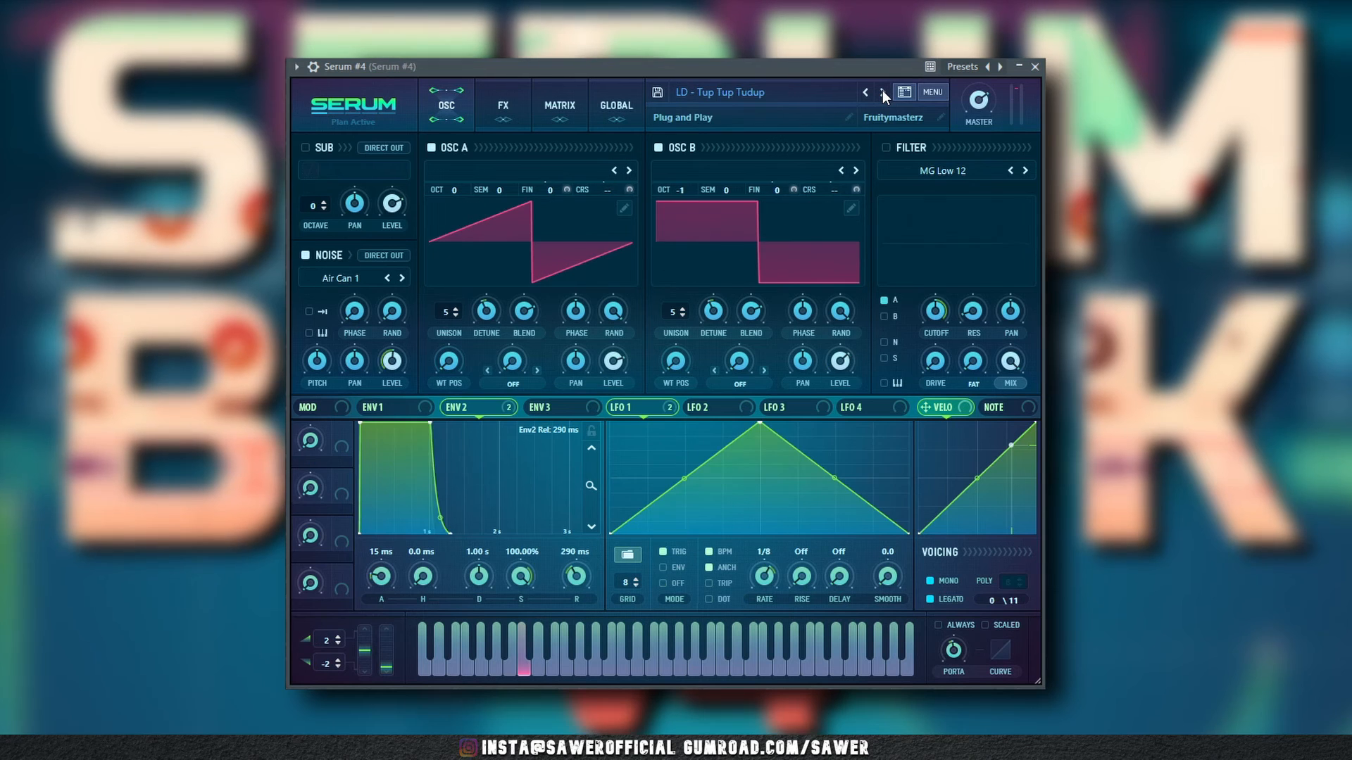
click(881, 92)
click(881, 92)
click(881, 91)
click(881, 92)
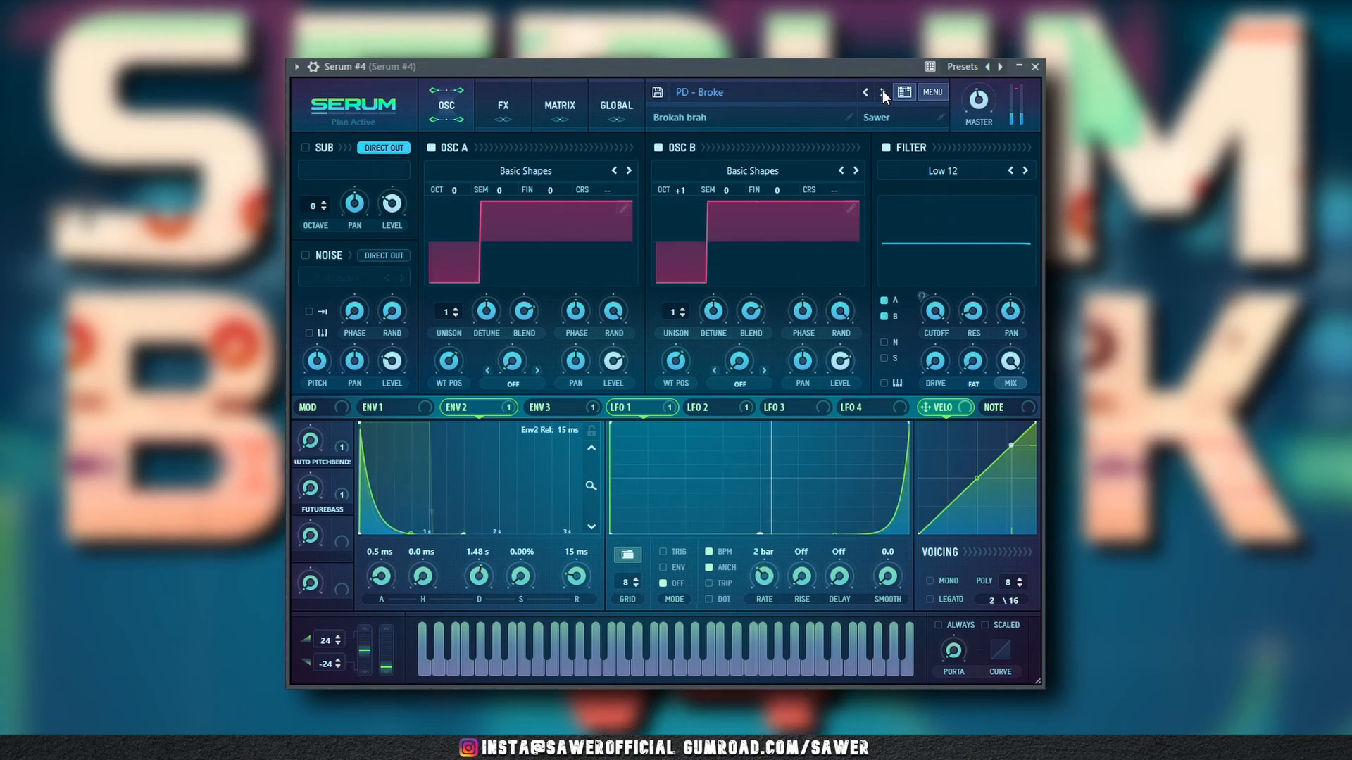
click(882, 92)
click(881, 92)
click(882, 92)
click(882, 91)
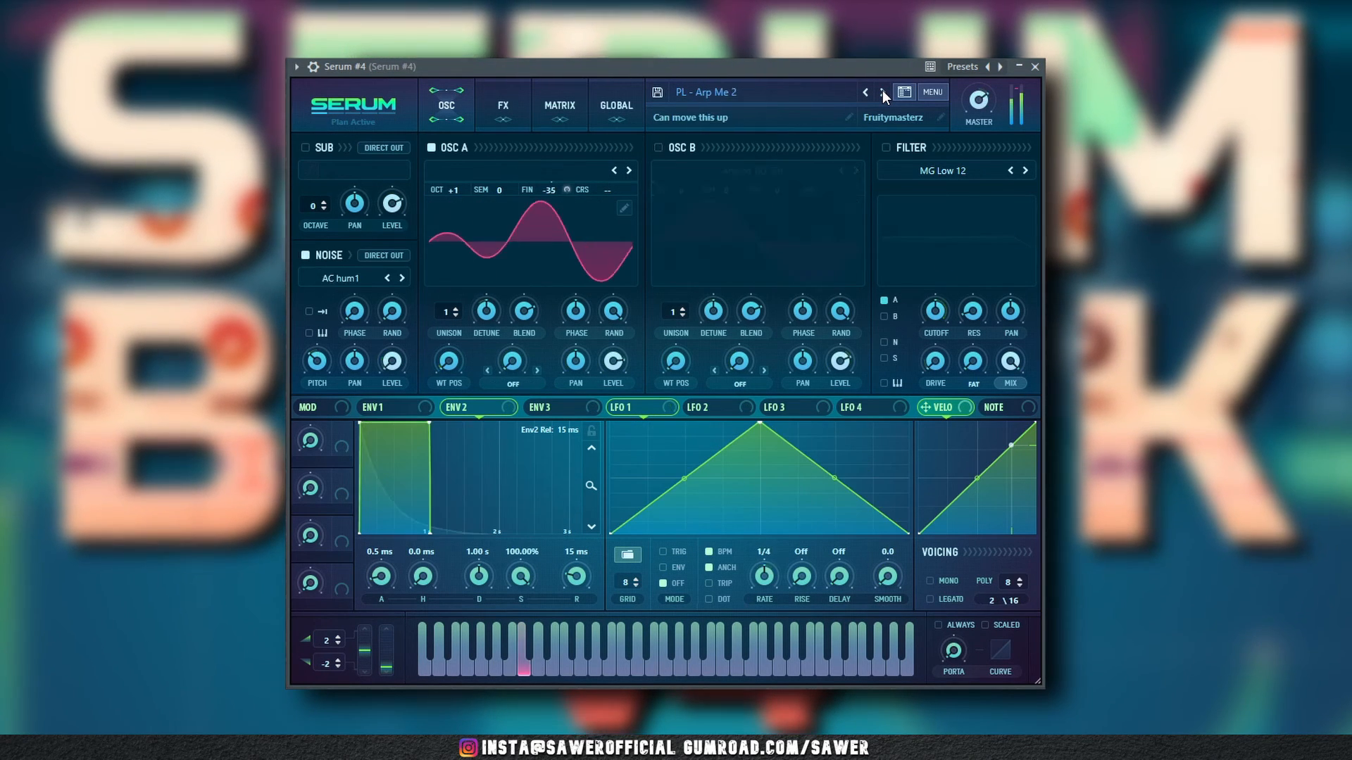
click(881, 91)
click(882, 91)
click(881, 91)
click(882, 92)
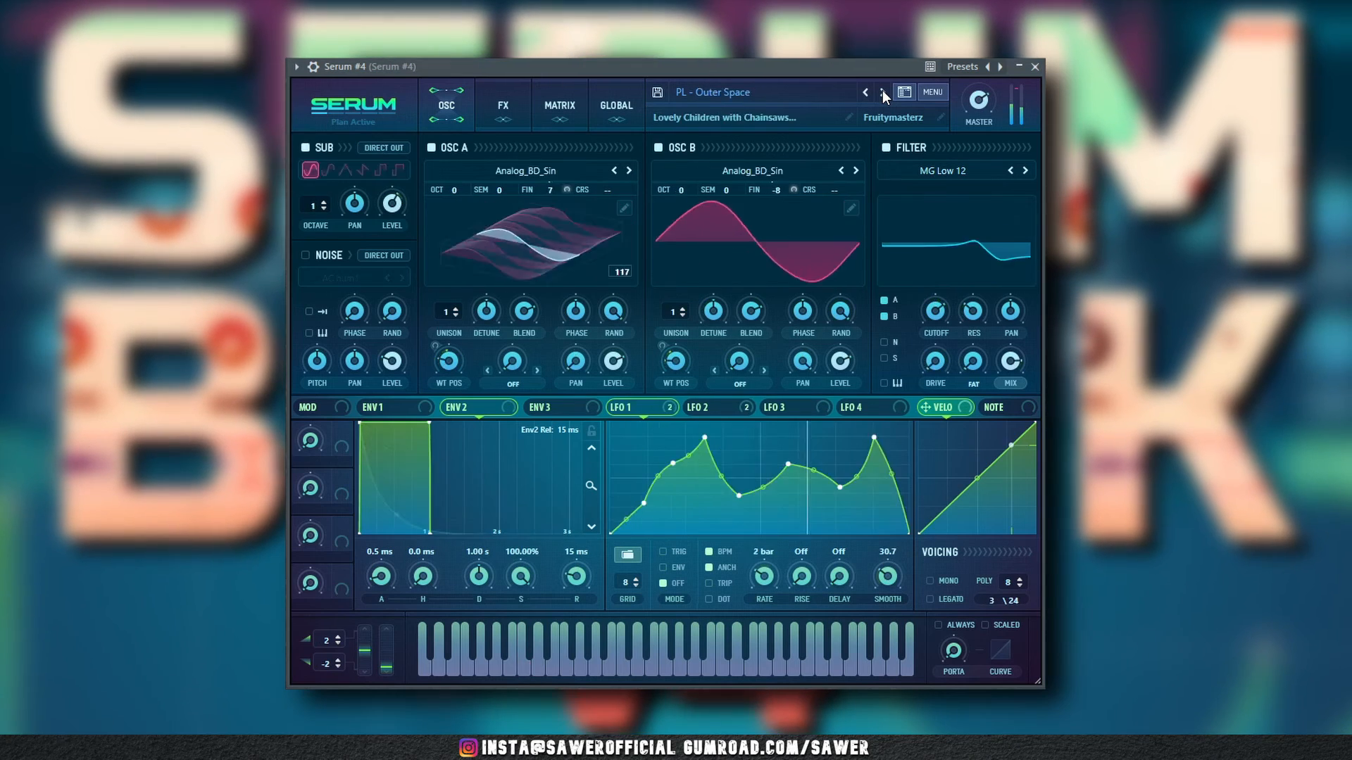
click(882, 91)
click(881, 91)
click(882, 91)
click(882, 91)
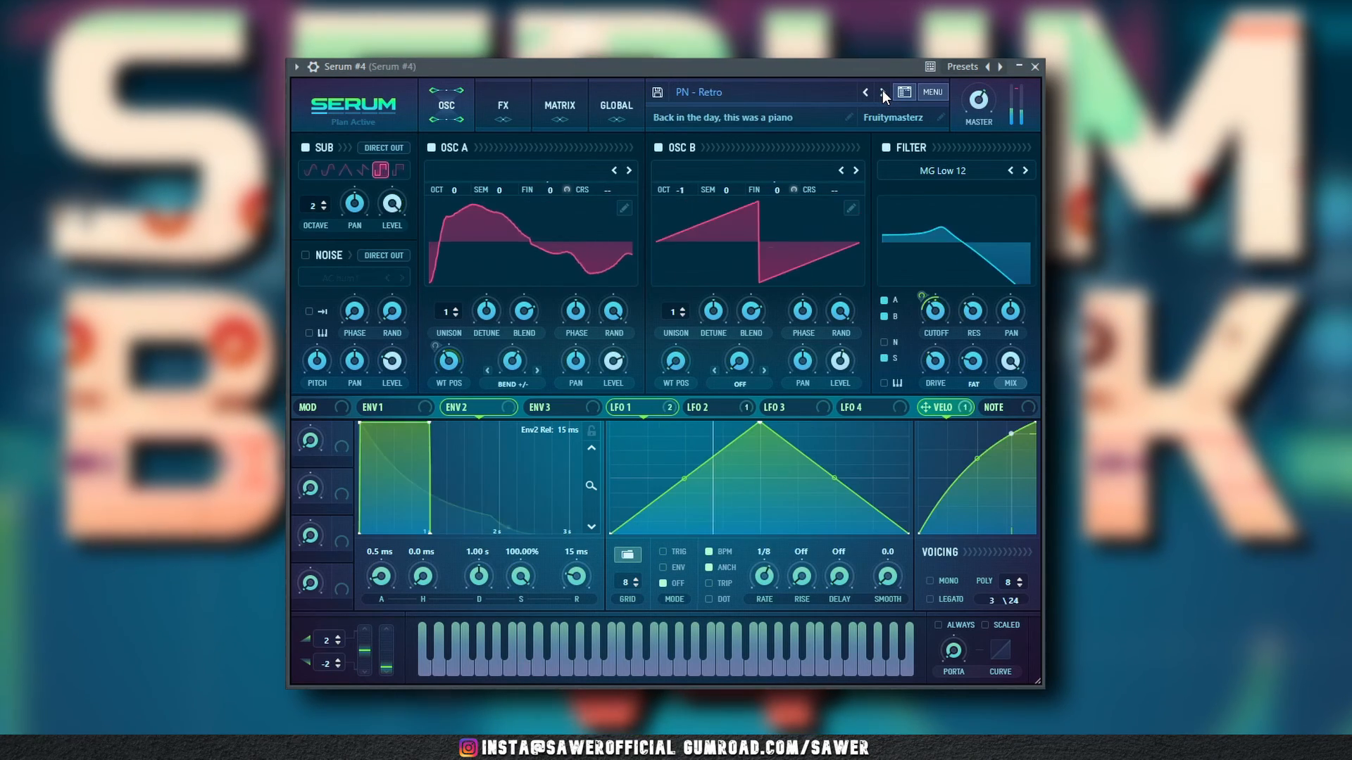
click(881, 92)
click(881, 91)
click(881, 91)
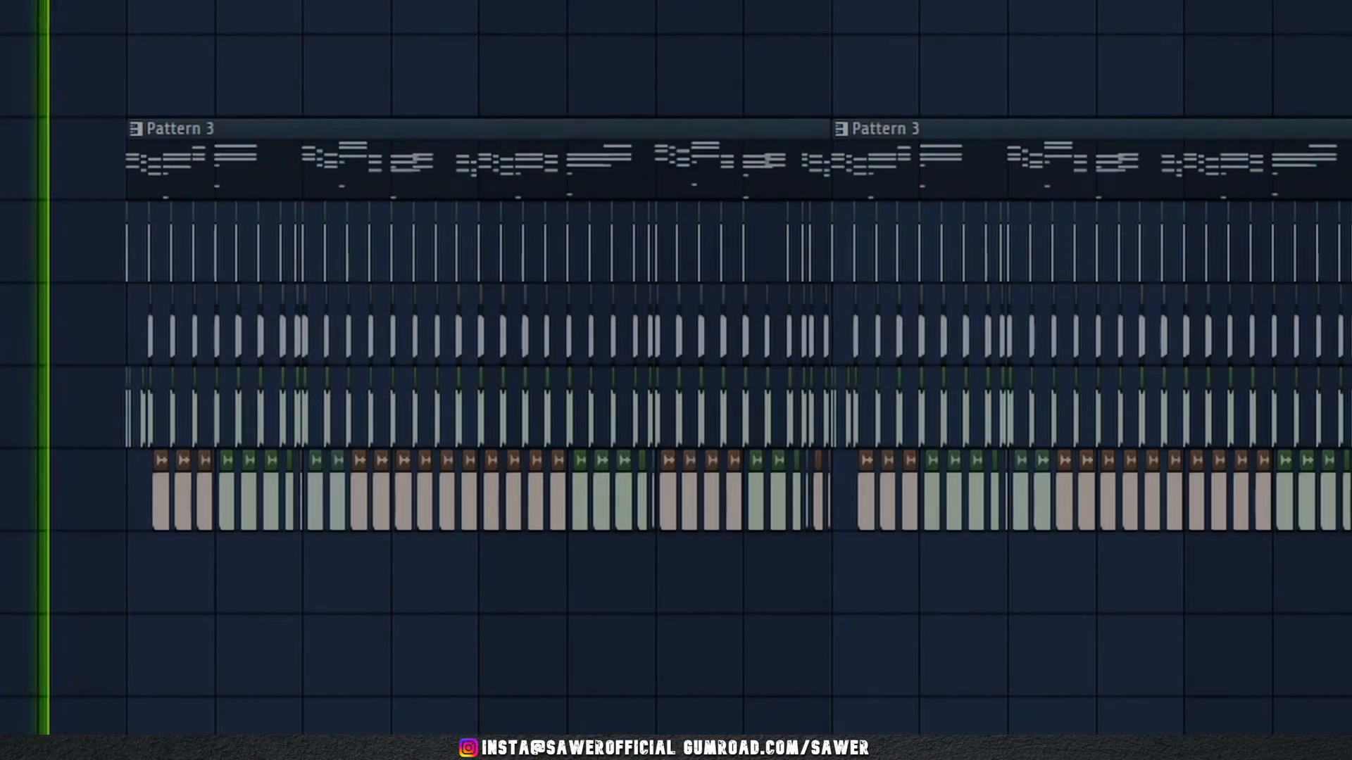
scroll(676, 381, down, 1)
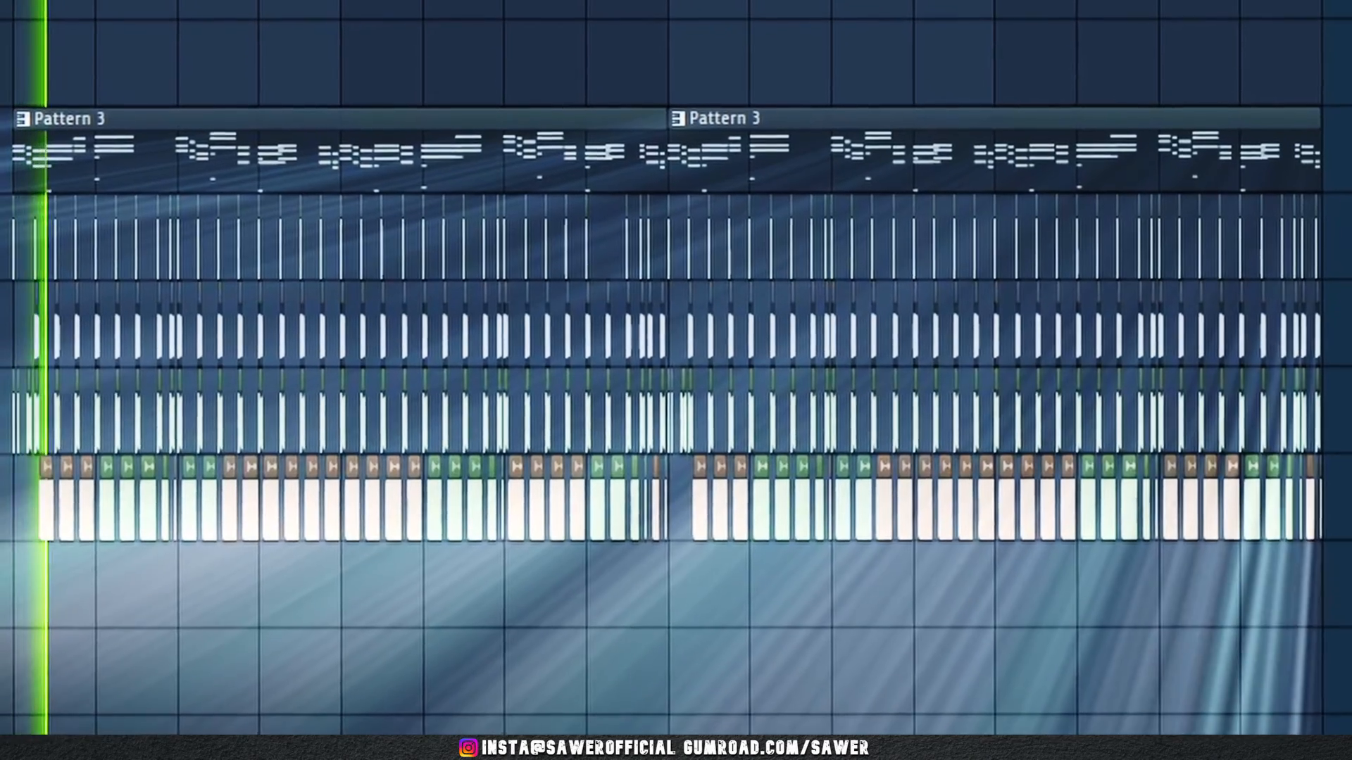